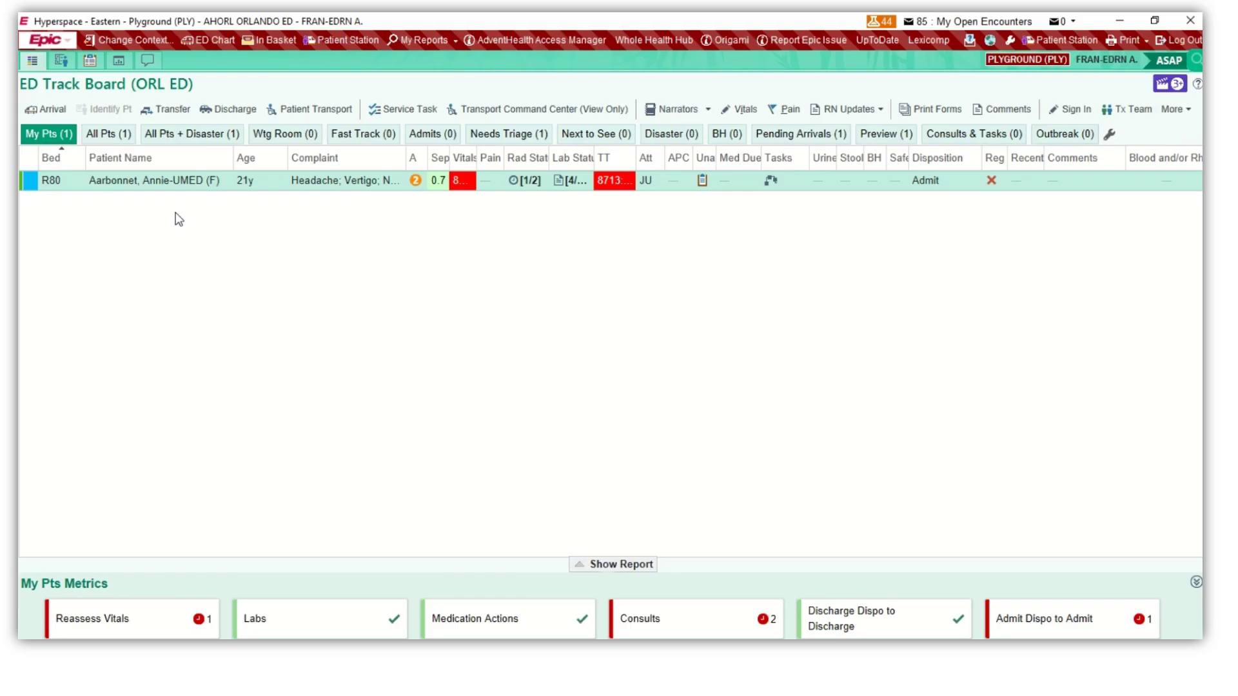
Open the patient's chart from the track board, dismiss the advisory, and go to OB/Gyn Status.
double_click(141, 184)
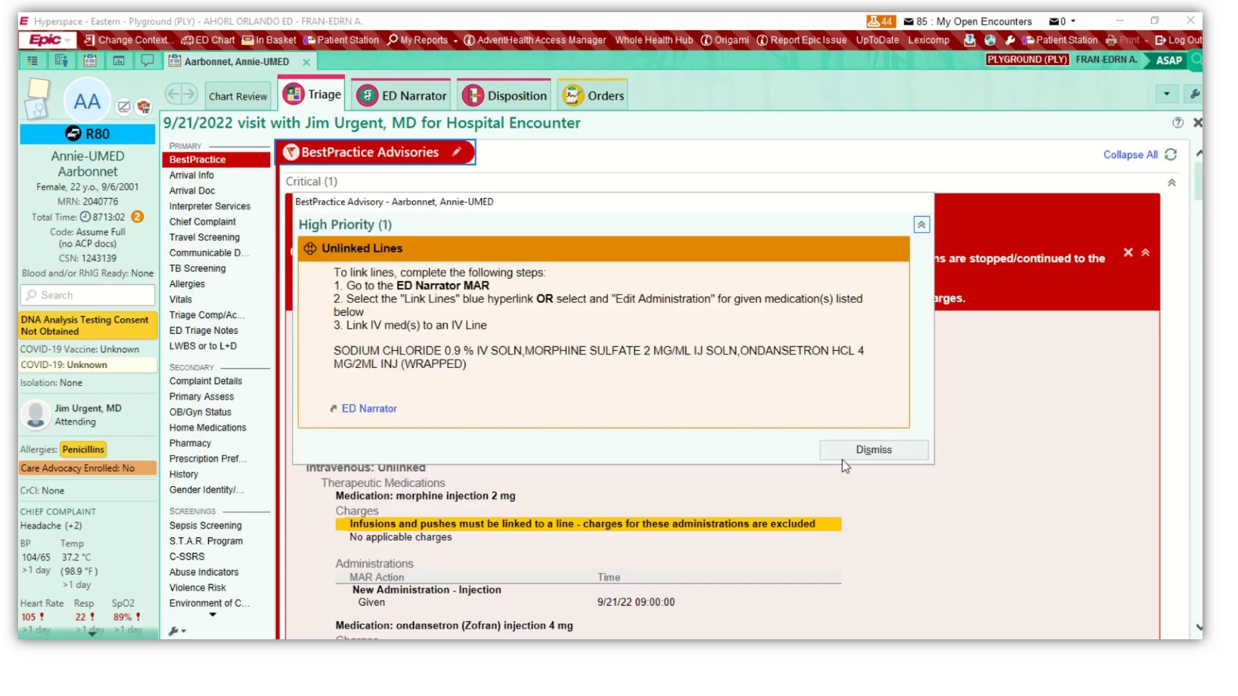
click(872, 450)
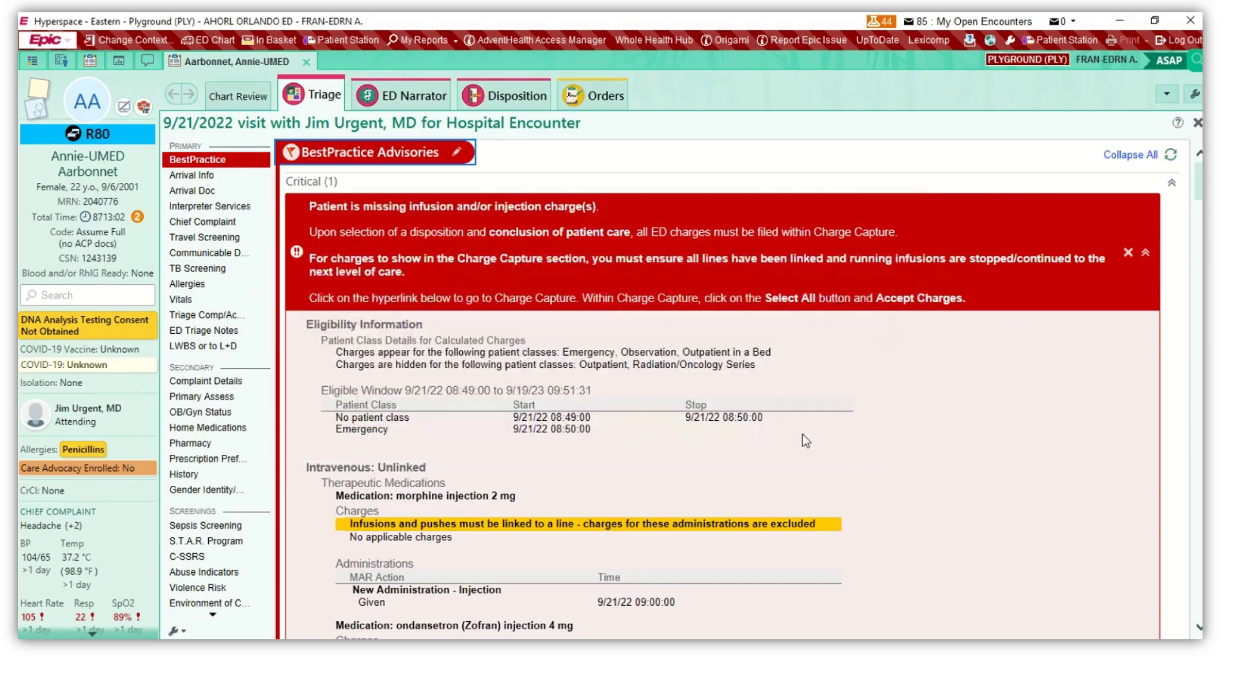
click(214, 416)
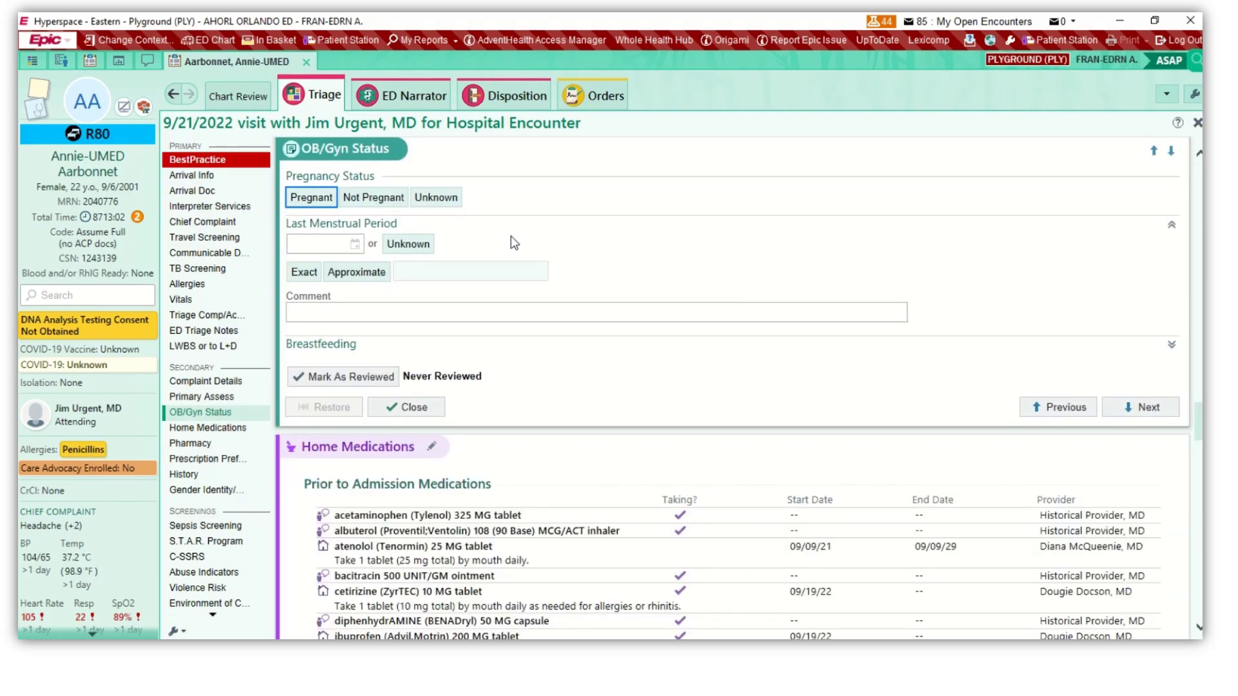
Mark the patient Pregnant with EDD 9/25/2023 and last menstrual period Unknown.
click(317, 205)
click(330, 239)
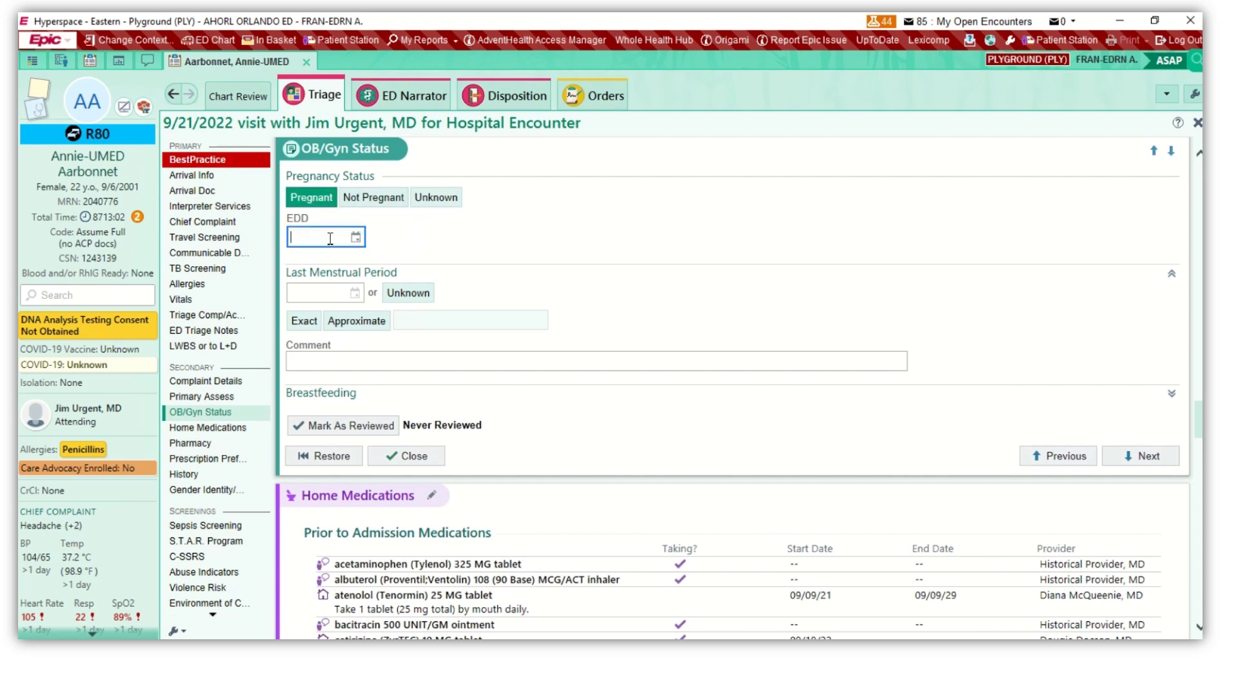
text(9/25/2023)
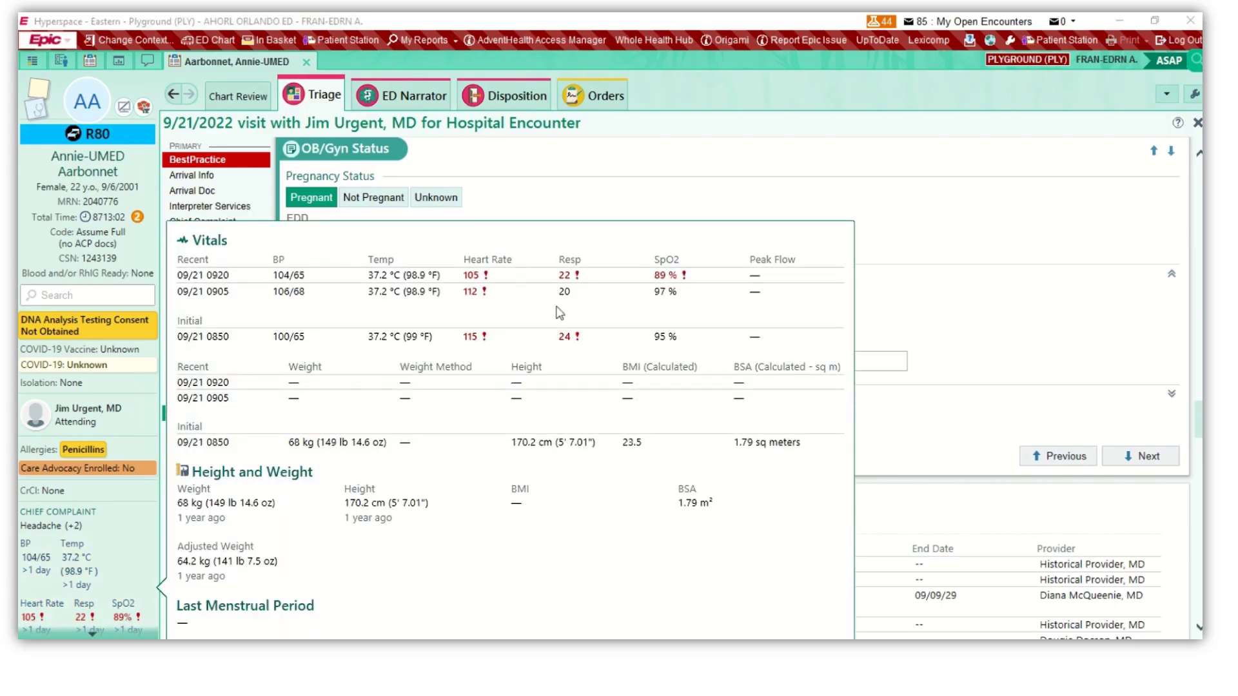
click(527, 201)
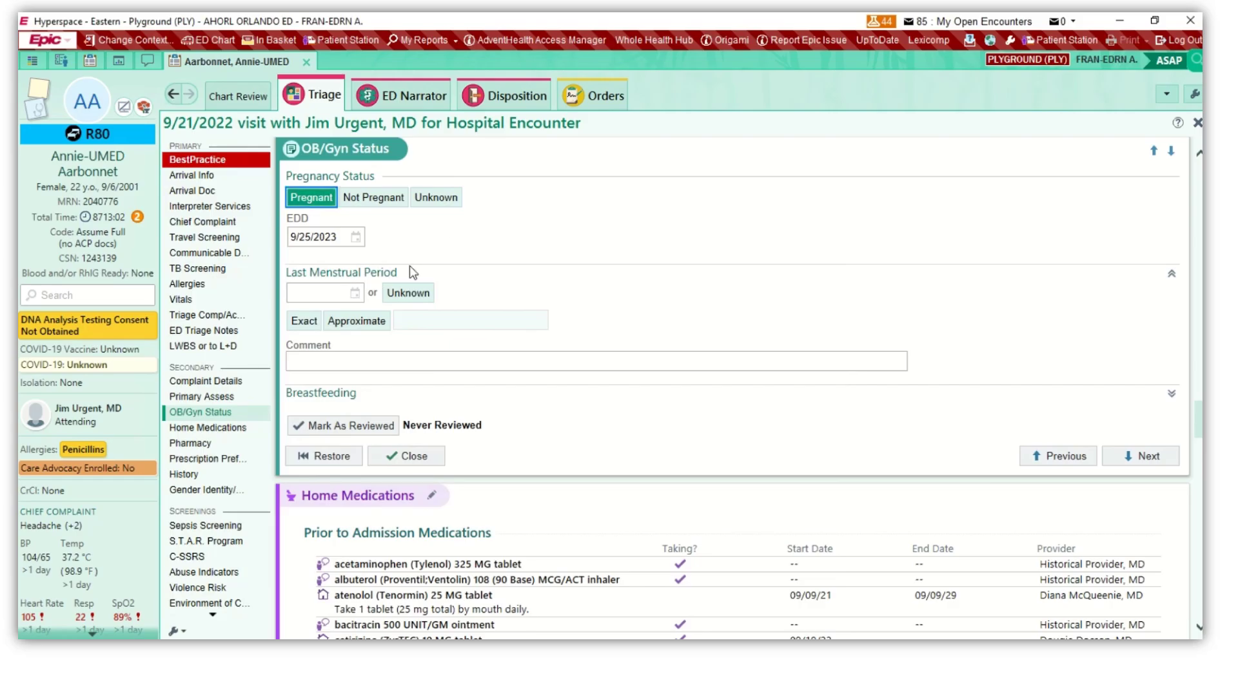
click(334, 245)
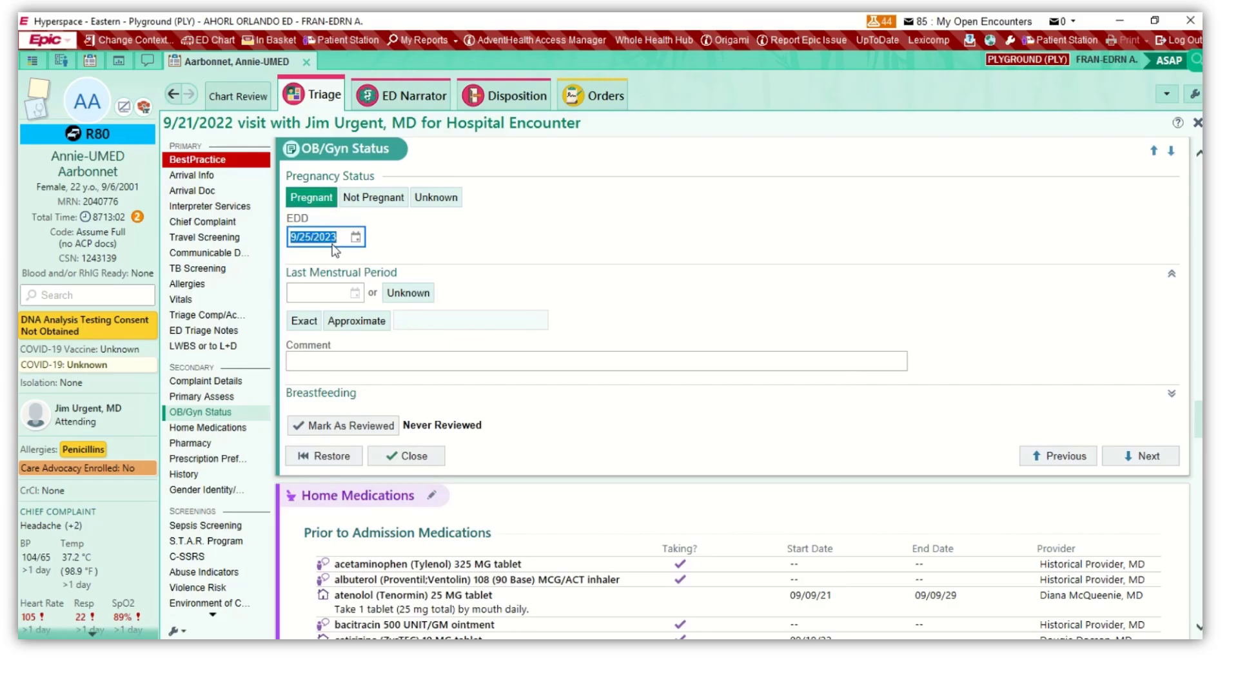
click(333, 296)
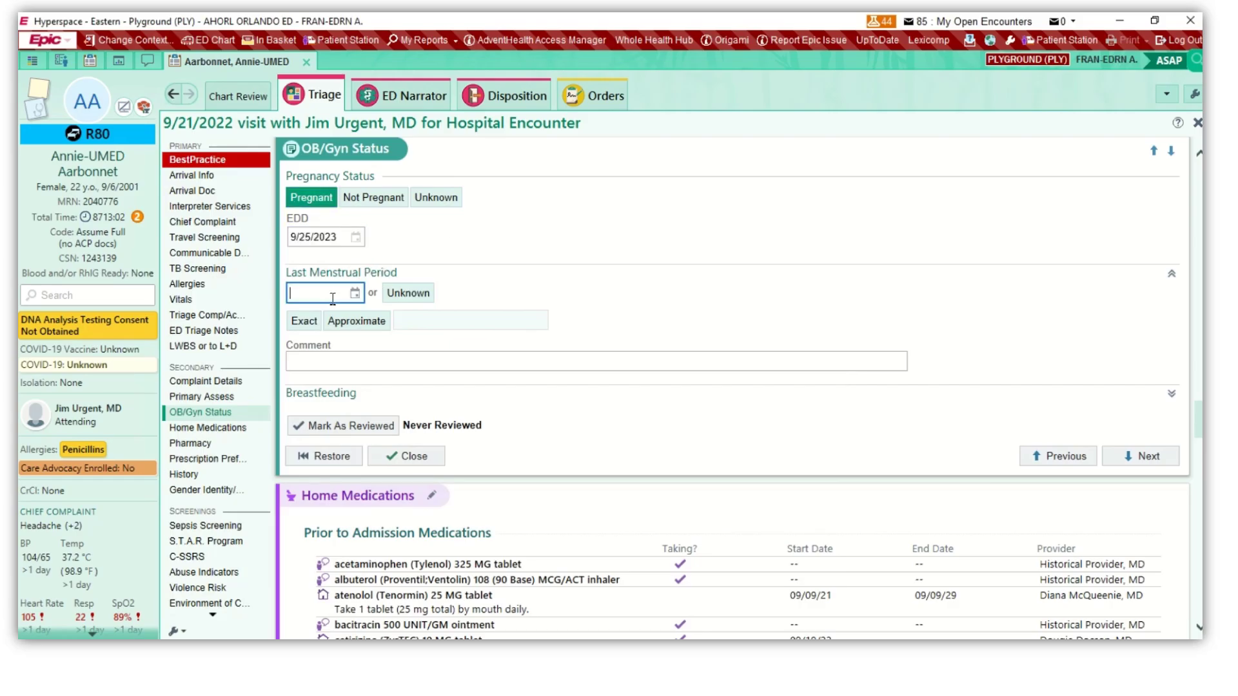
click(412, 295)
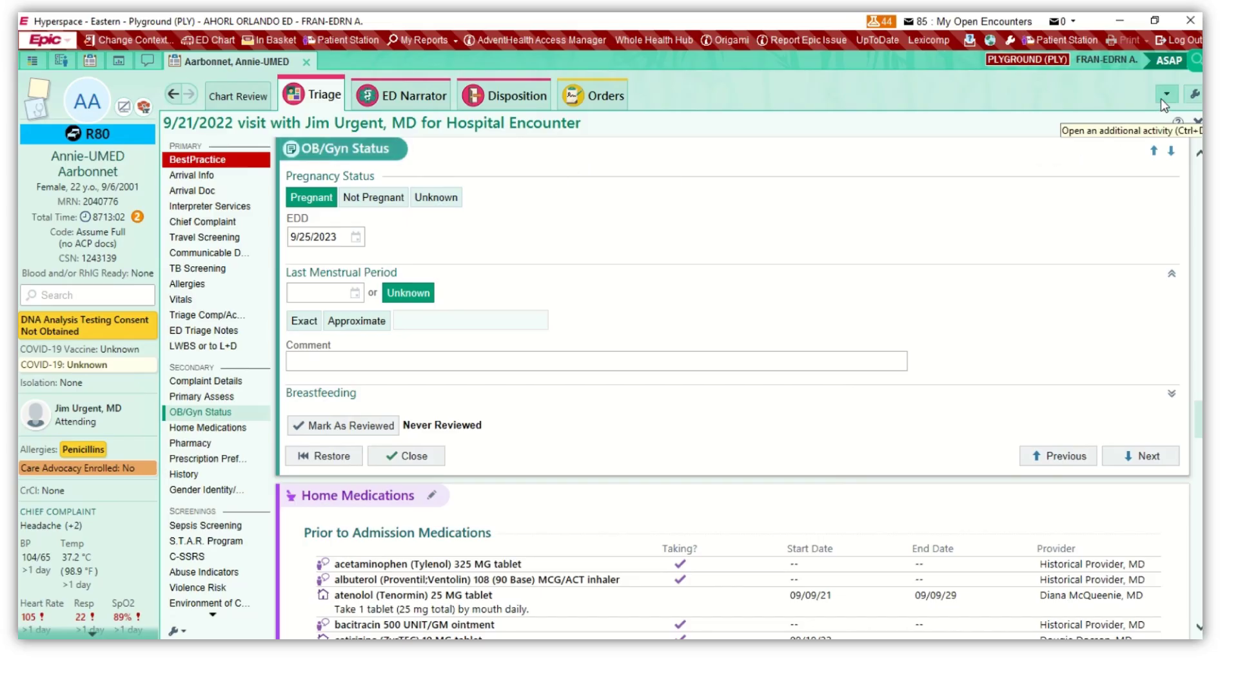
Dismiss the pregnancy medication warnings and open the OB Information activity from the additional activities list.
click(1143, 454)
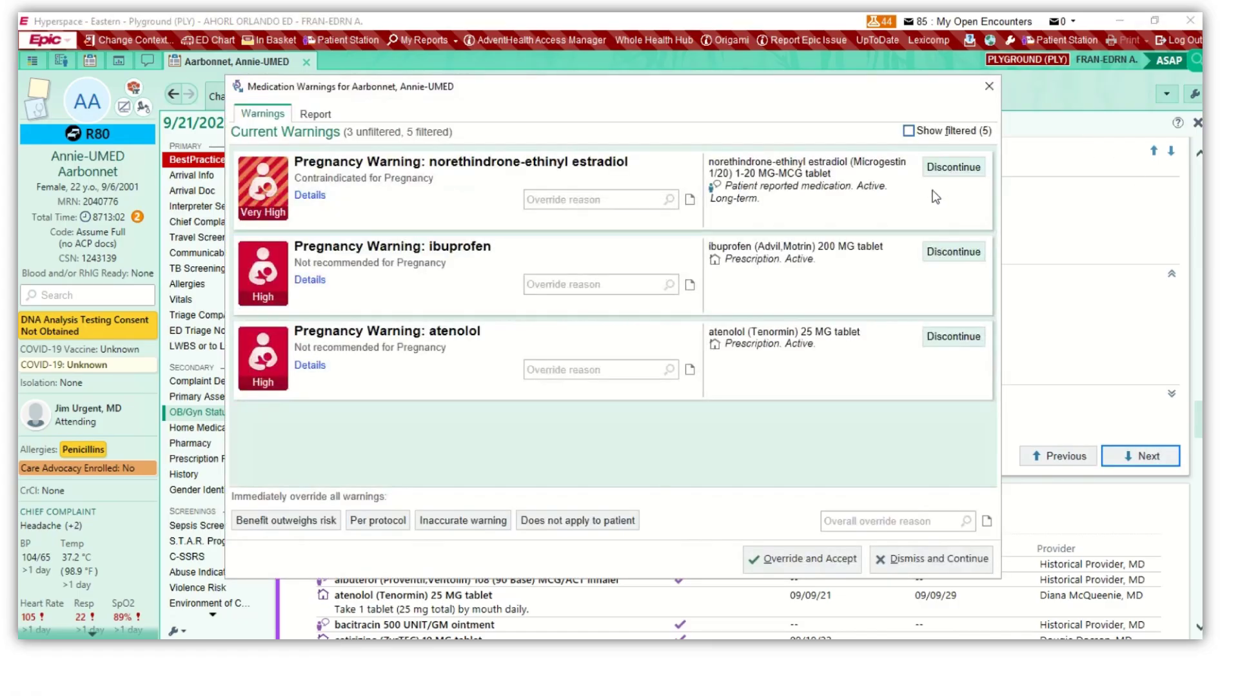
click(906, 556)
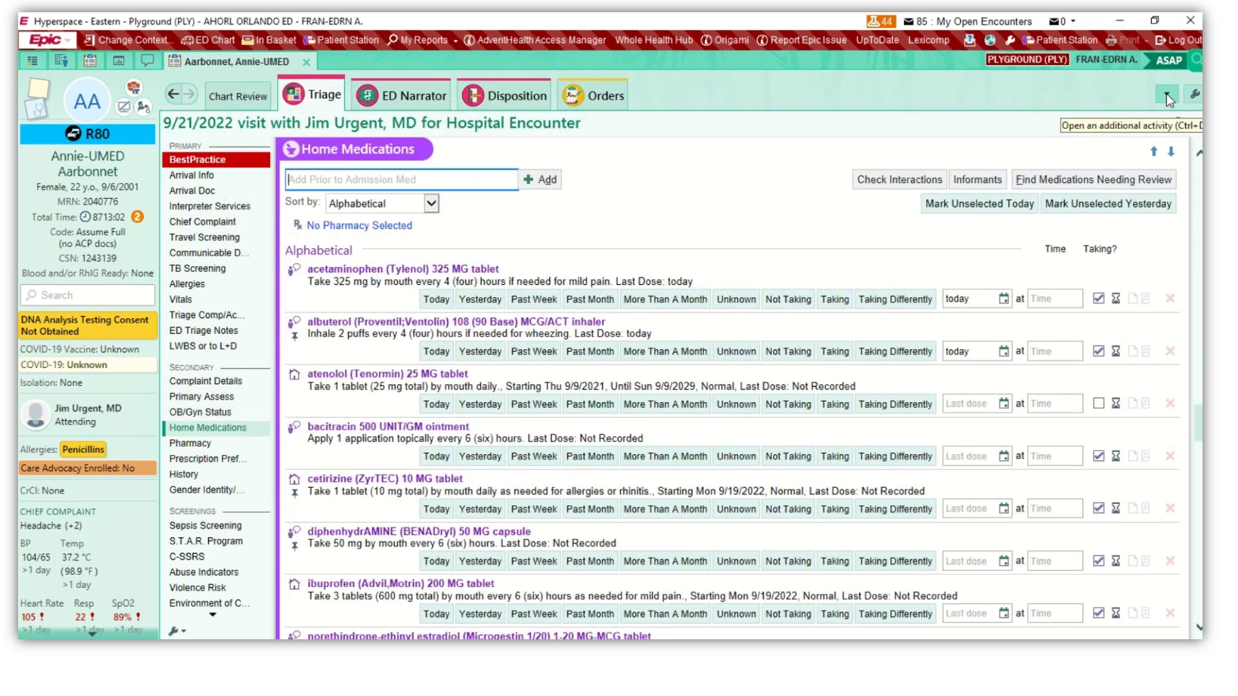
click(1166, 94)
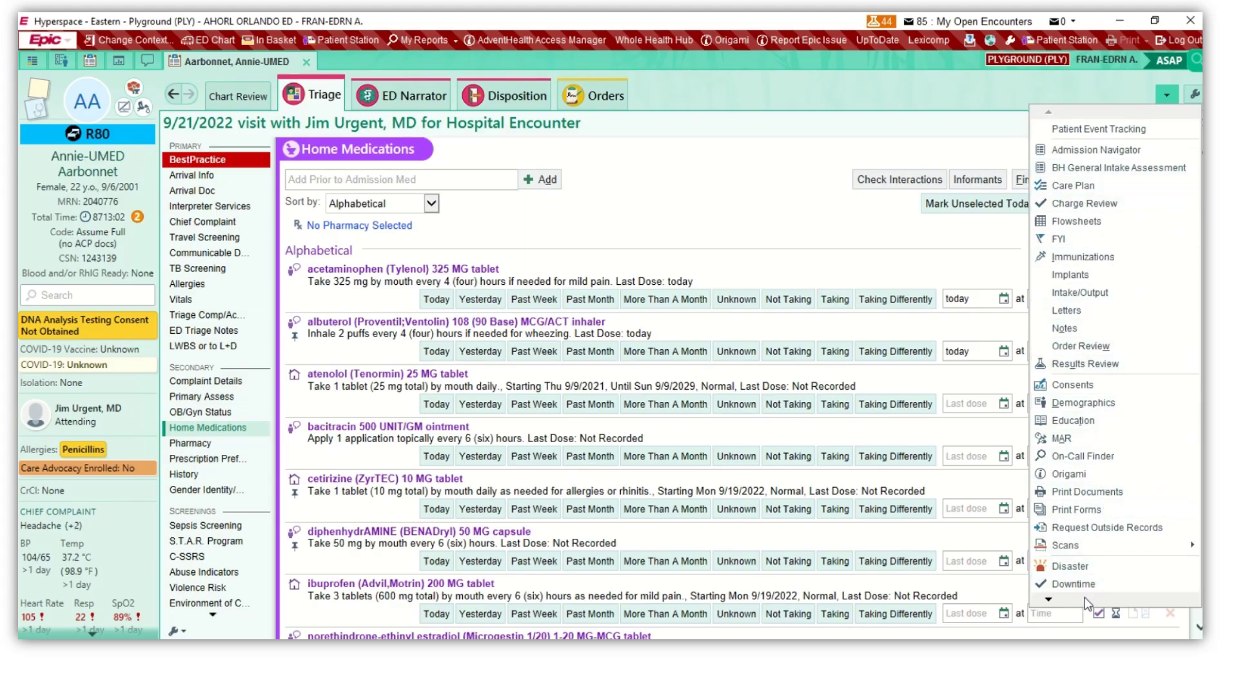
click(1067, 601)
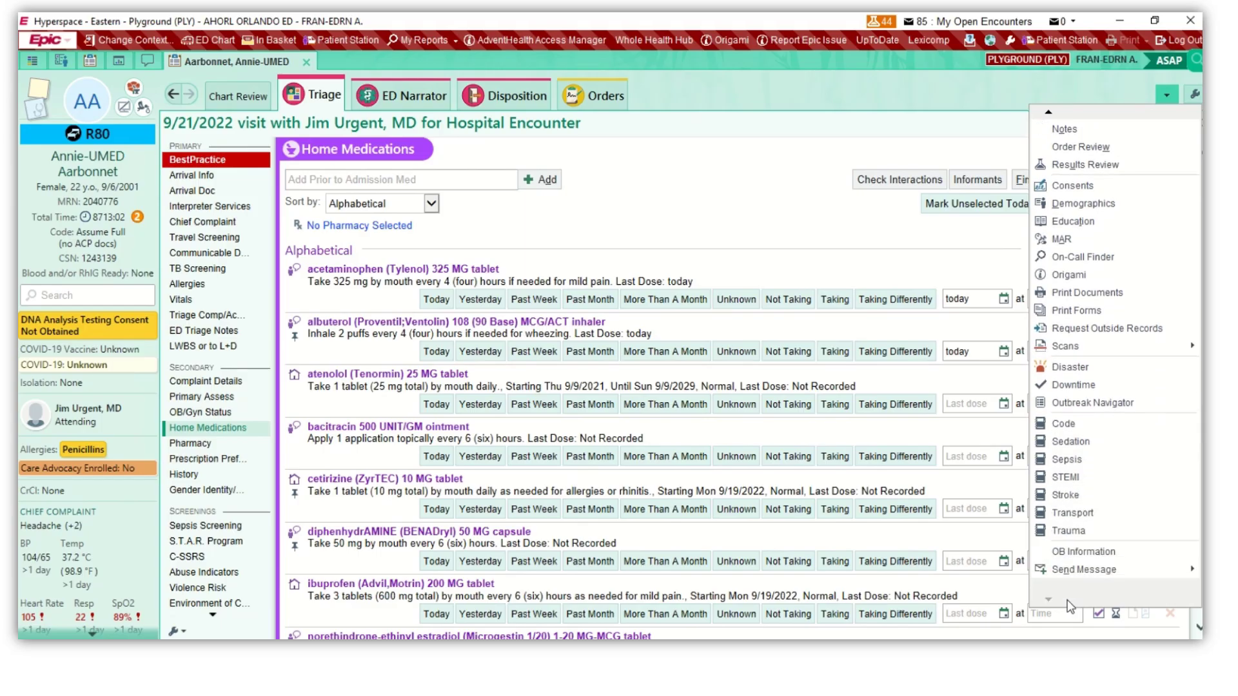
click(1075, 554)
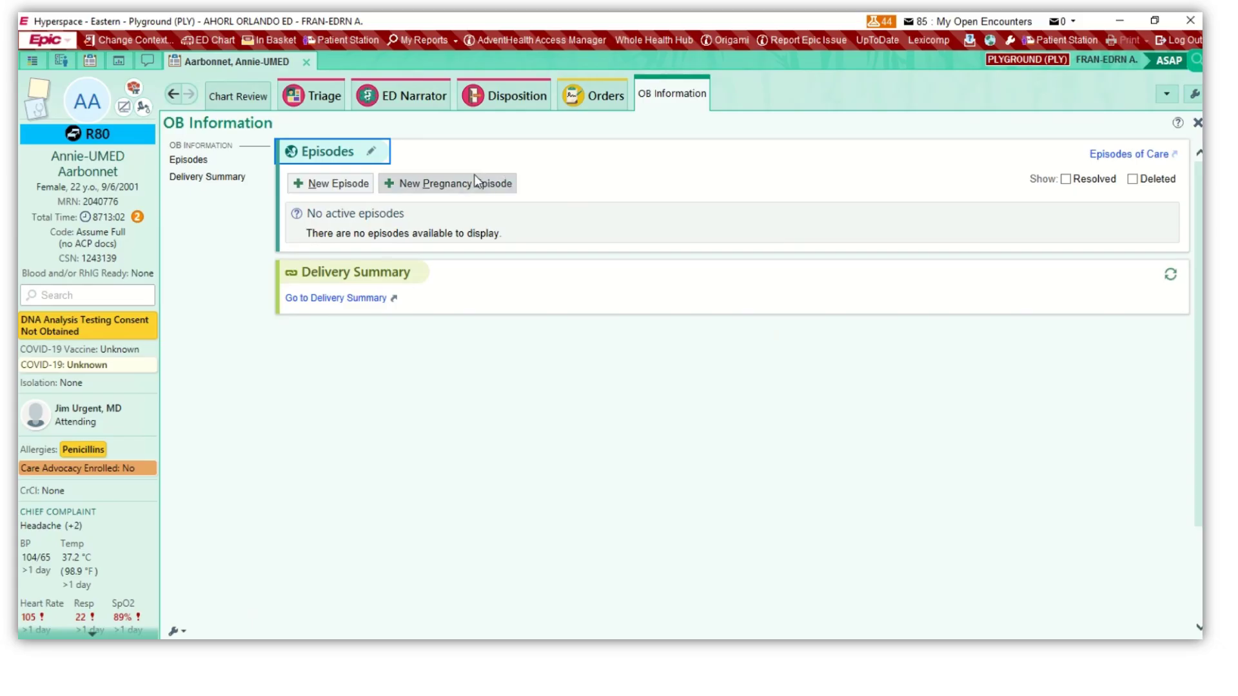
Create a new Pregnancy episode, acknowledge the expired-episode message, and go to the Delivery Summary.
click(424, 183)
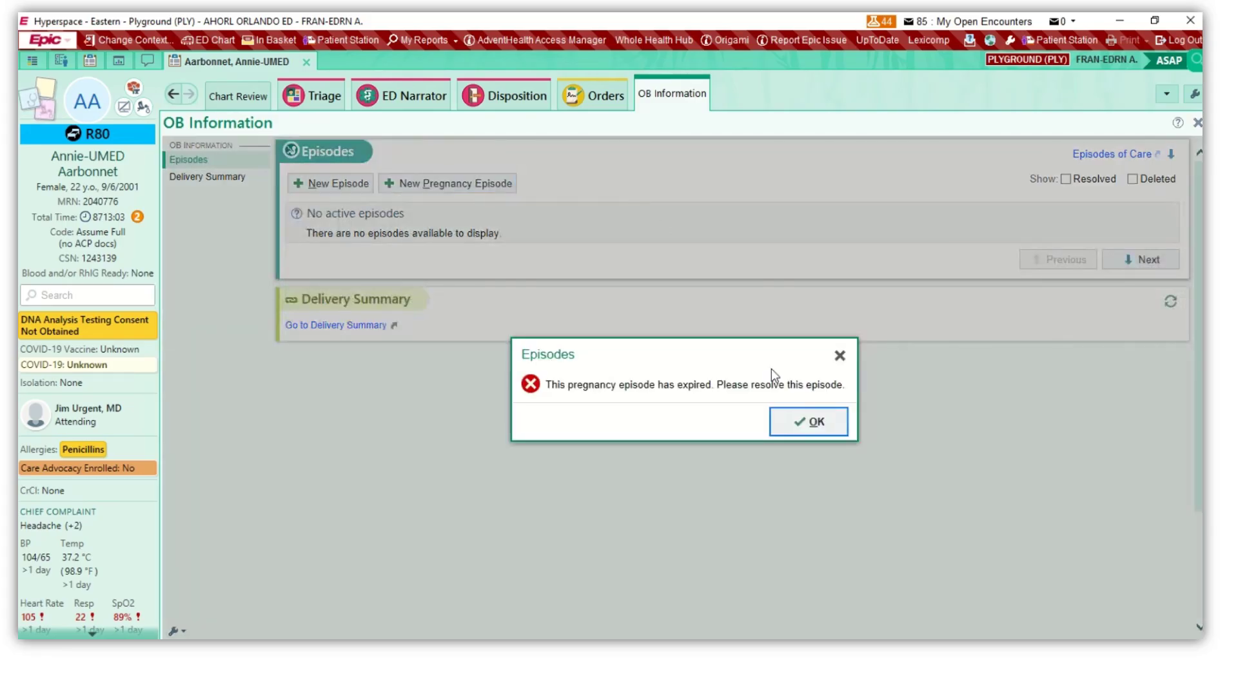
click(807, 424)
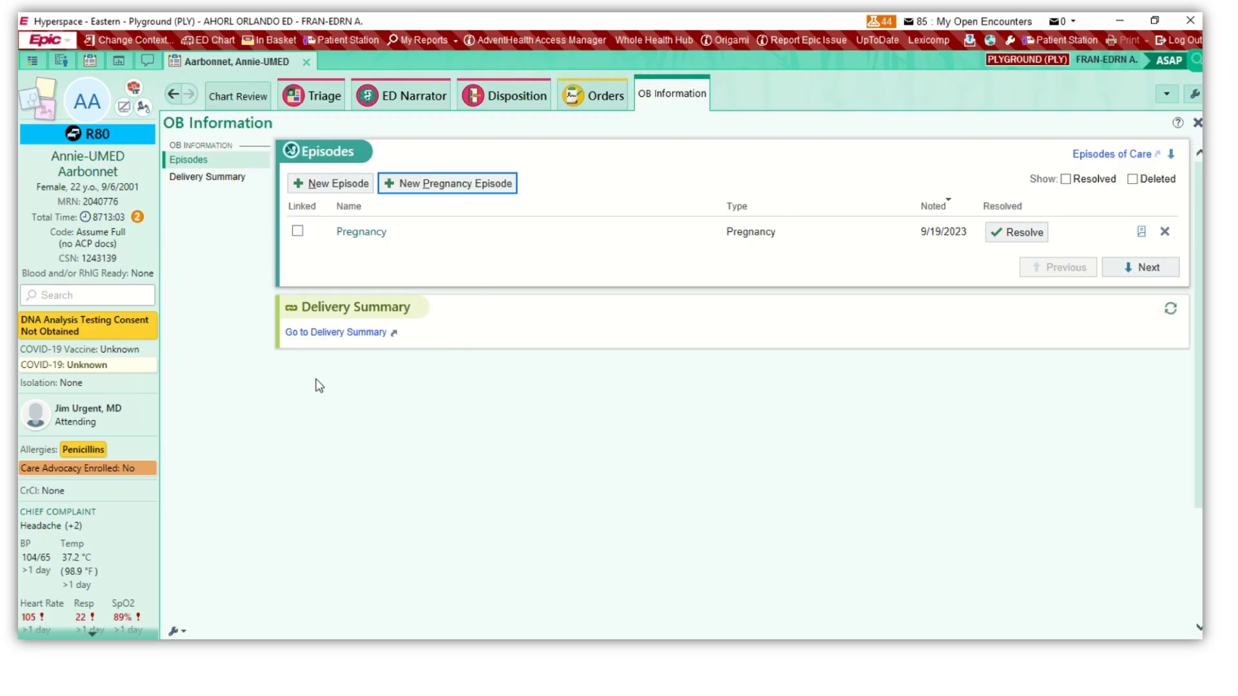
click(326, 335)
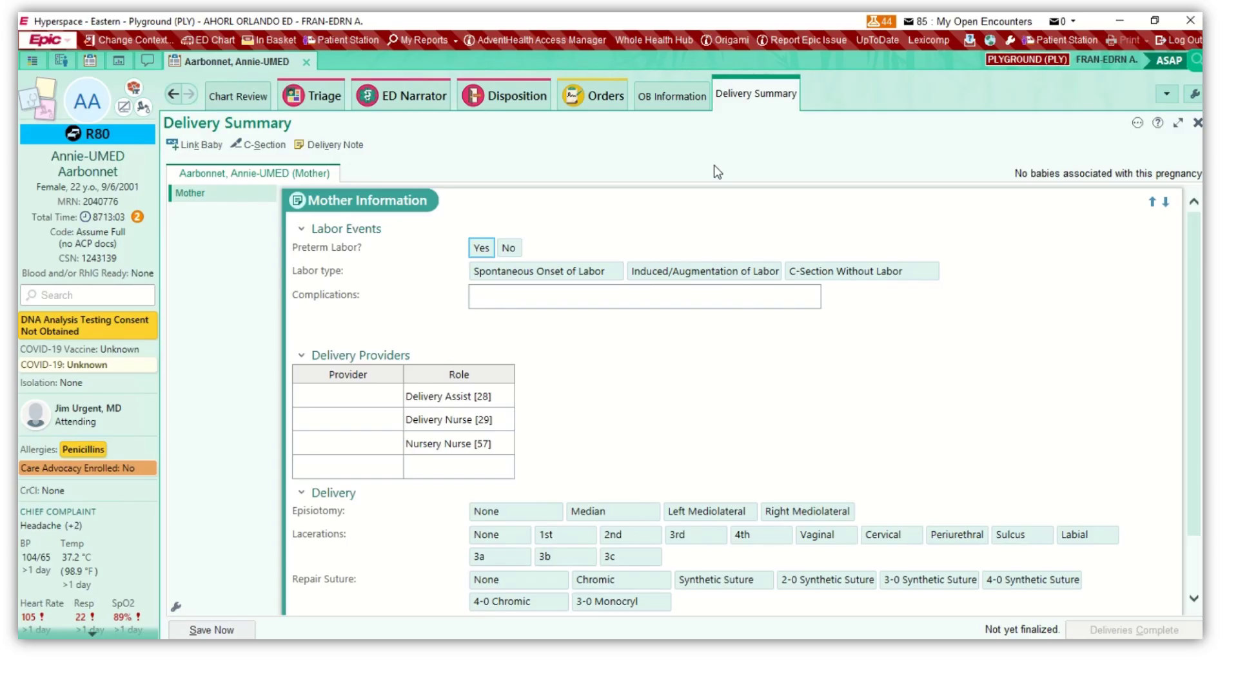
Return from OB Information to the ED Track Board's My Pts list.
click(684, 94)
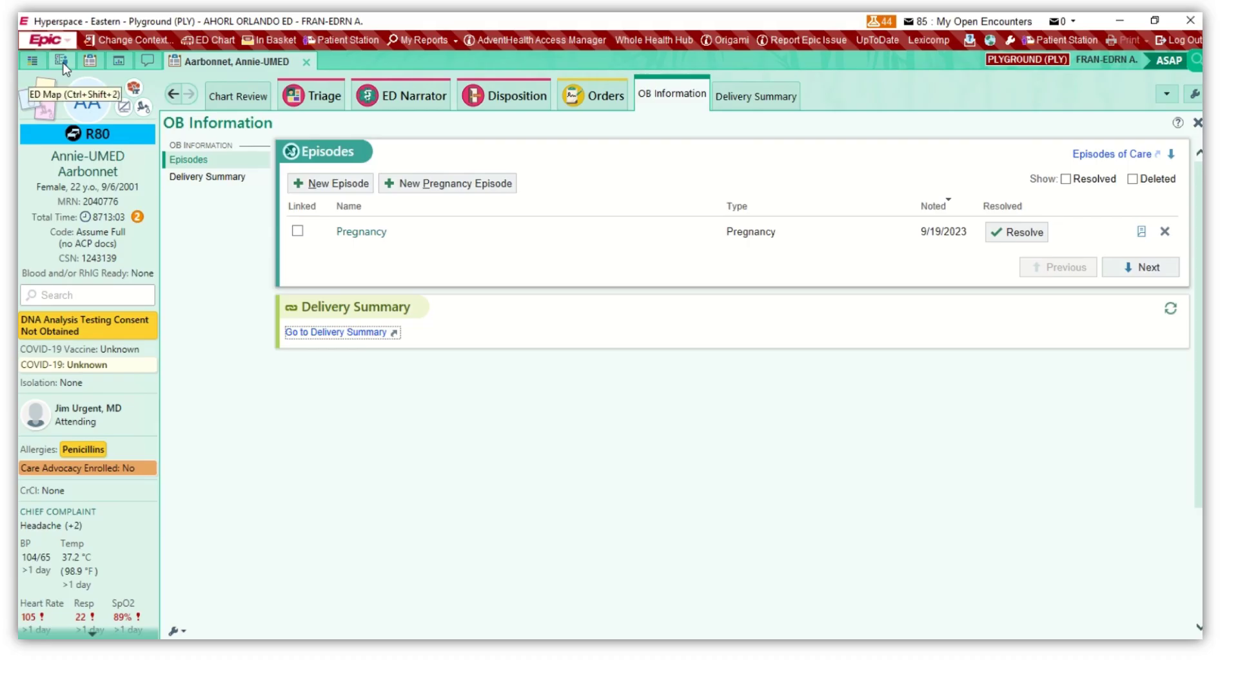
click(42, 59)
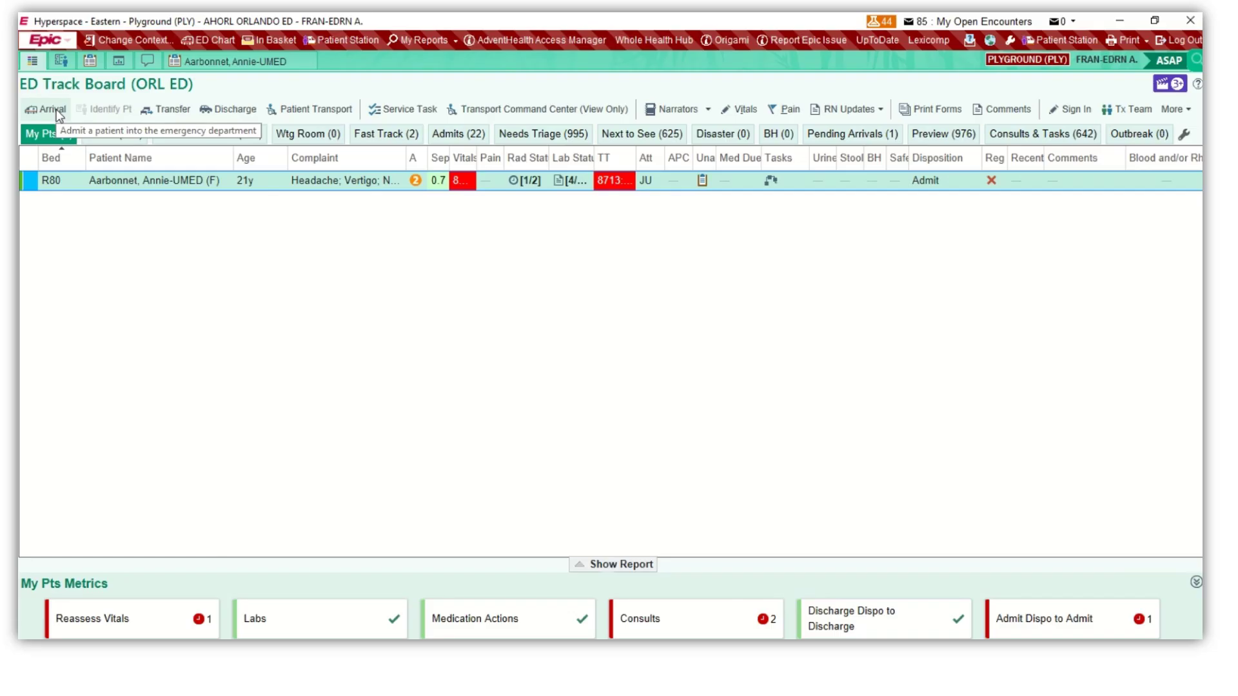
Search Arrival's Patient Lookup for the newborn by name, accept no match, and clear the name.
click(57, 110)
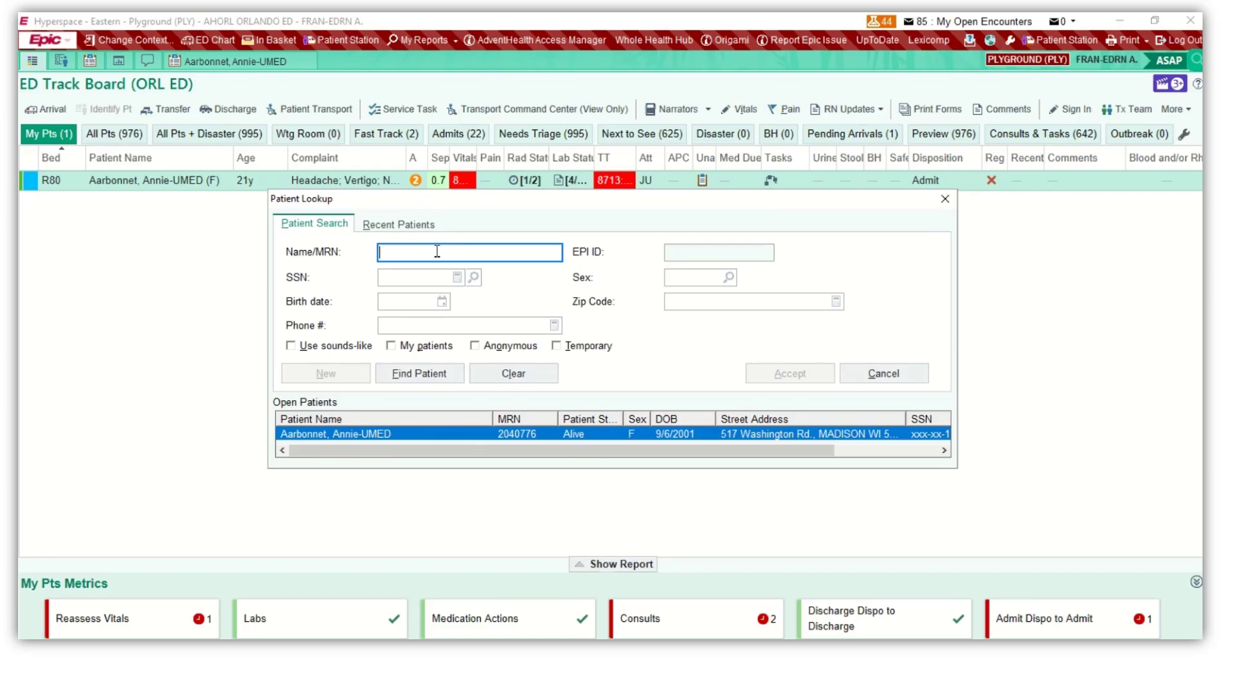
text(aarbonnet, boy)
key(Return)
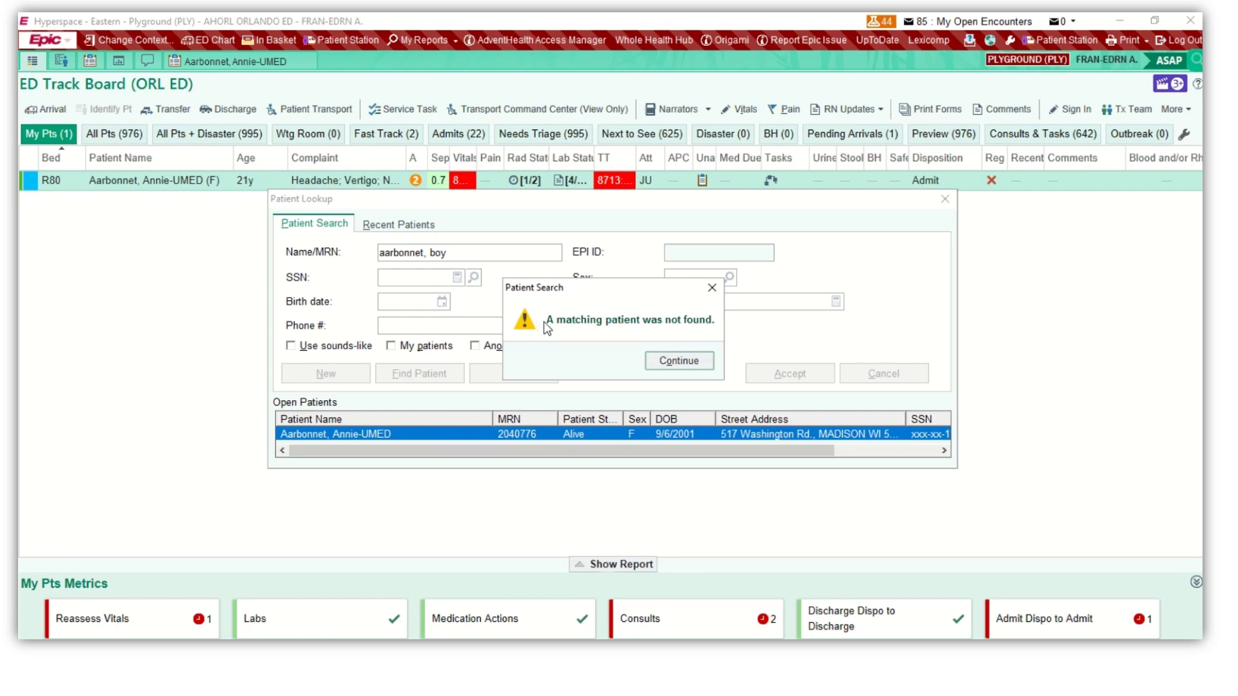
click(665, 359)
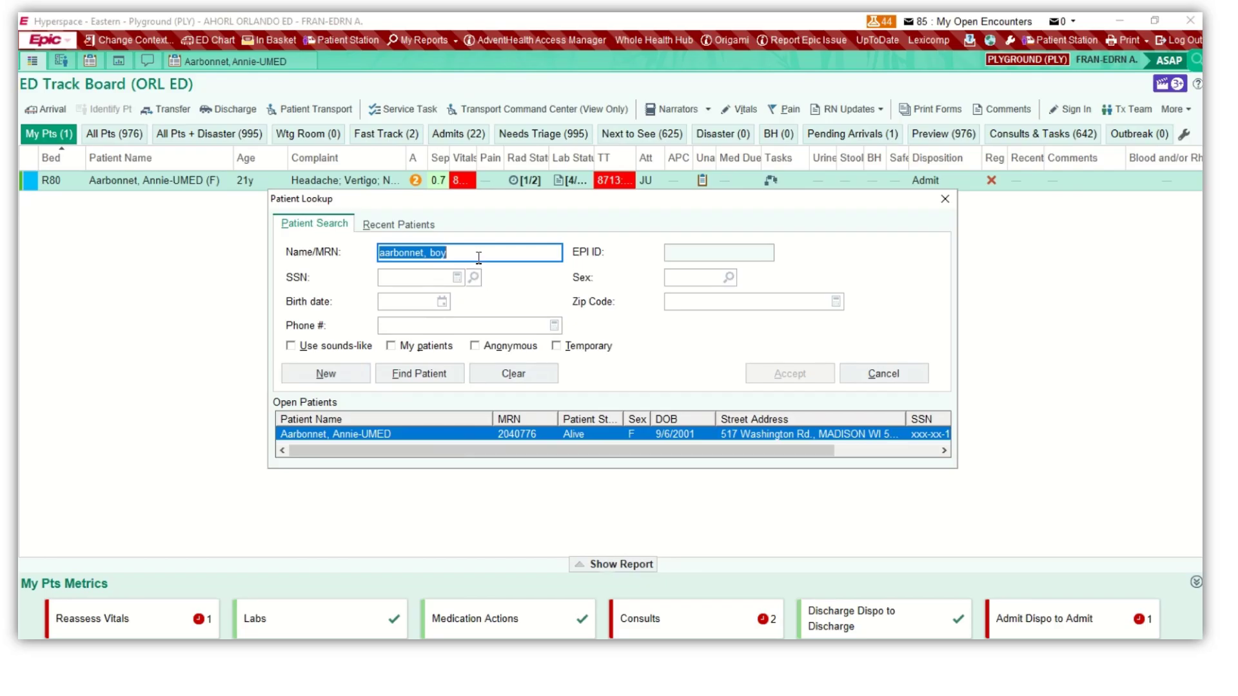
key(BackSpace)
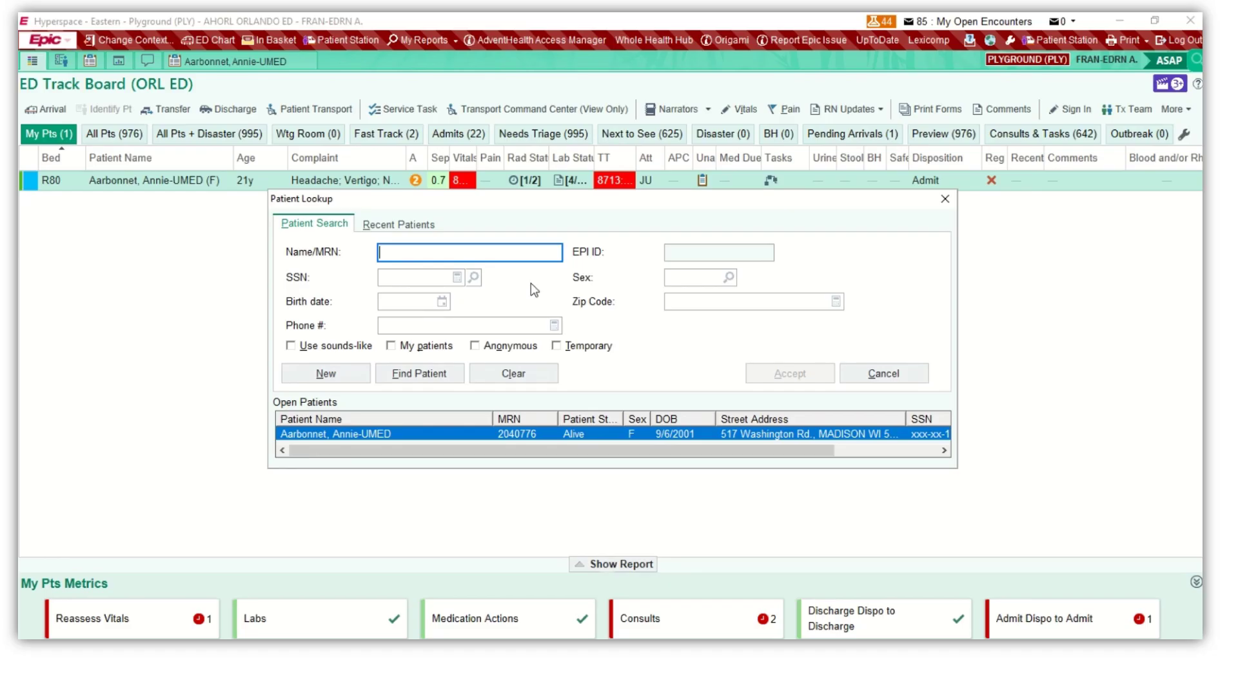
Enter the newborn's name as mother's surname, Boy, mother's first name and (F).
text(LastName)
text(, )
text(Other)
key(BackSpace)
key(BackSpace)
key(BackSpace)
key(BackSpace)
text(rder Gender)
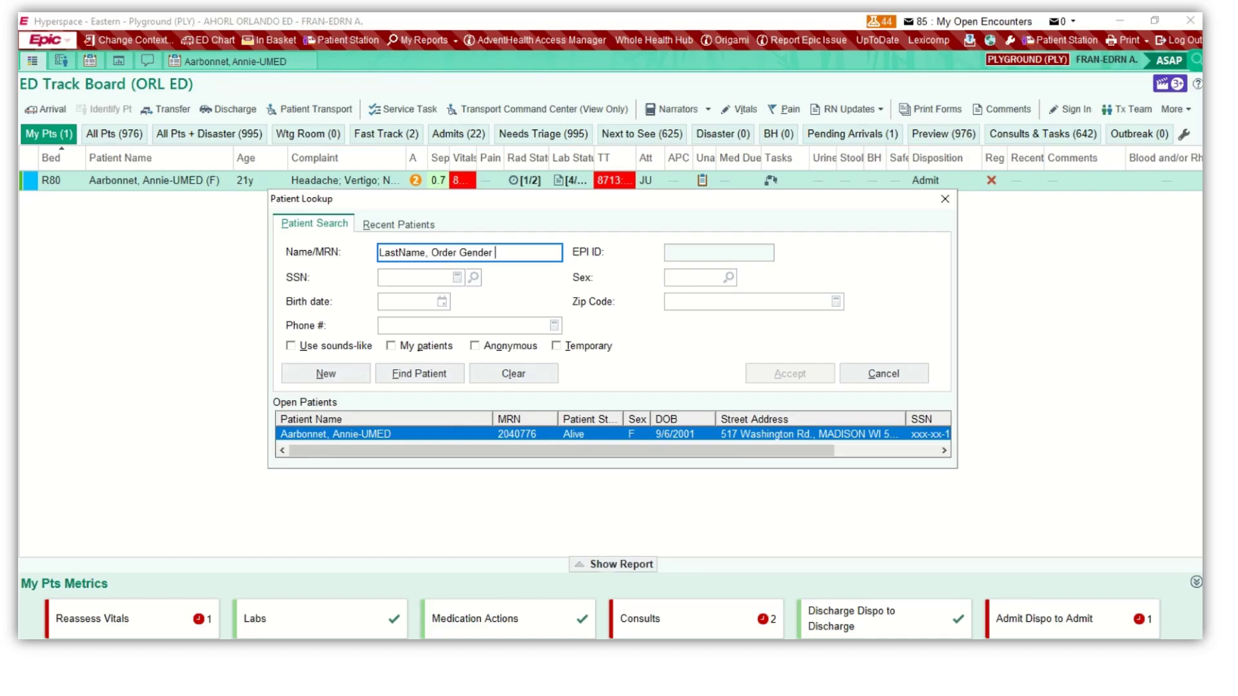
text( Mi)
key(BackSpace)
key(BackSpace)
text(FirstName)
key(BackSpace)
key(BackSpace)
key(BackSpace)
key(BackSpace)
key(BackSpace)
key(BackSpace)
key(BackSpace)
key(BackSpace)
key(BackSpace)
key(BackSpace)
key(BackSpace)
key(BackSpace)
key(BackSpace)
key(BackSpace)
key(BackSpace)
key(BackSpace)
key(BackSpace)
key(BackSpace)
key(BackSpace)
key(BackSpace)
text(Aabno)
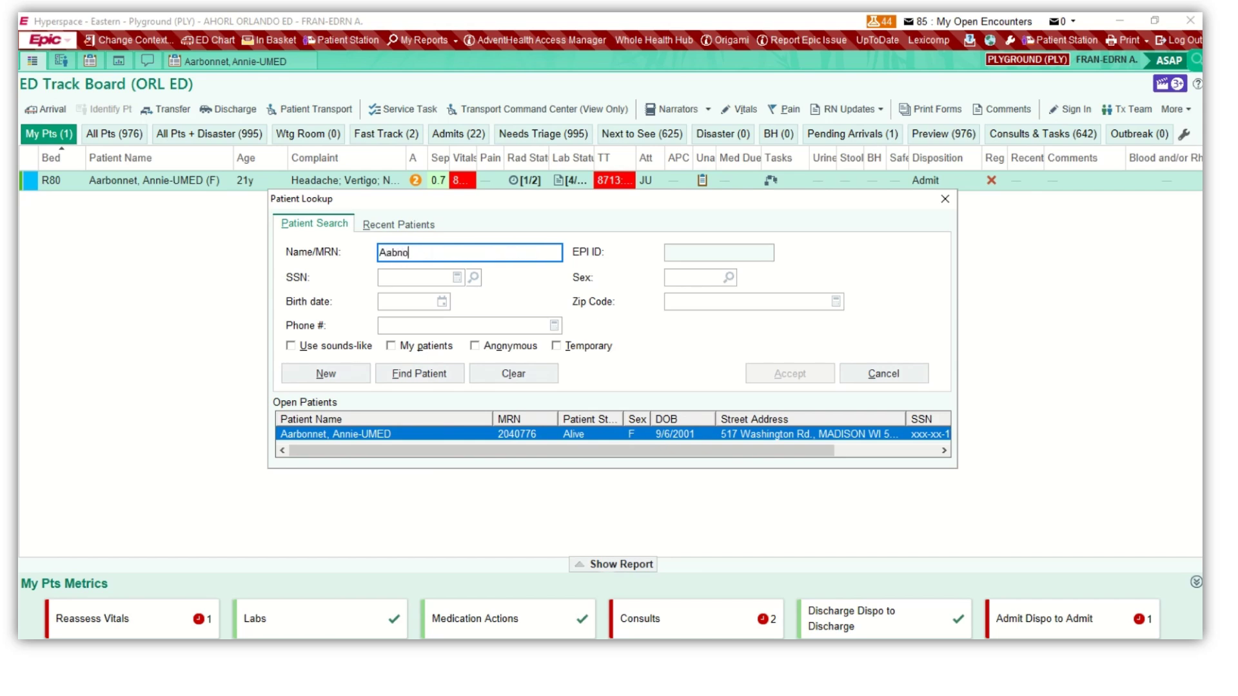
key(BackSpace)
text(rbonnet, )
text(A)
key(BackSpace)
key(BackSpace)
text(B)
key(BackSpace)
text(Boy )
text(Anni)
text(e-UN)
text(ED)
key(BackSpace)
key(BackSpace)
key(BackSpace)
key(BackSpace)
text(UMED (F))
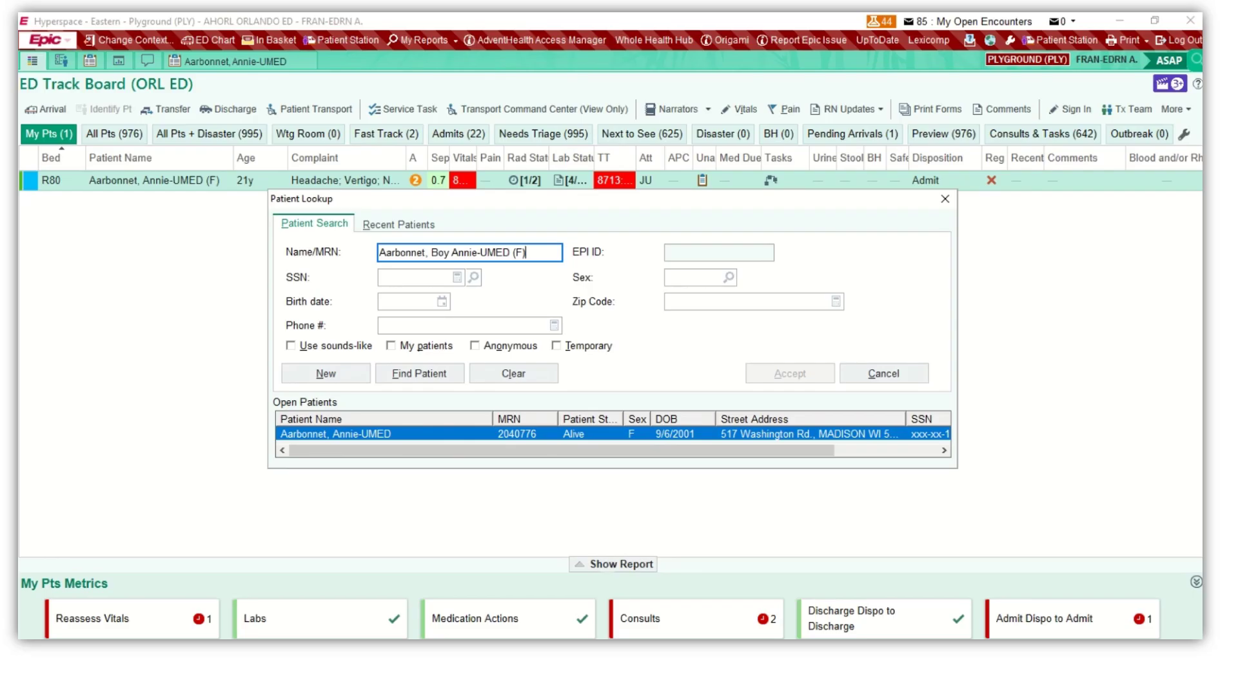
Enter an all-zero SSN, sex Male and today's birth date, then create a new newborn record.
click(436, 280)
text(0)
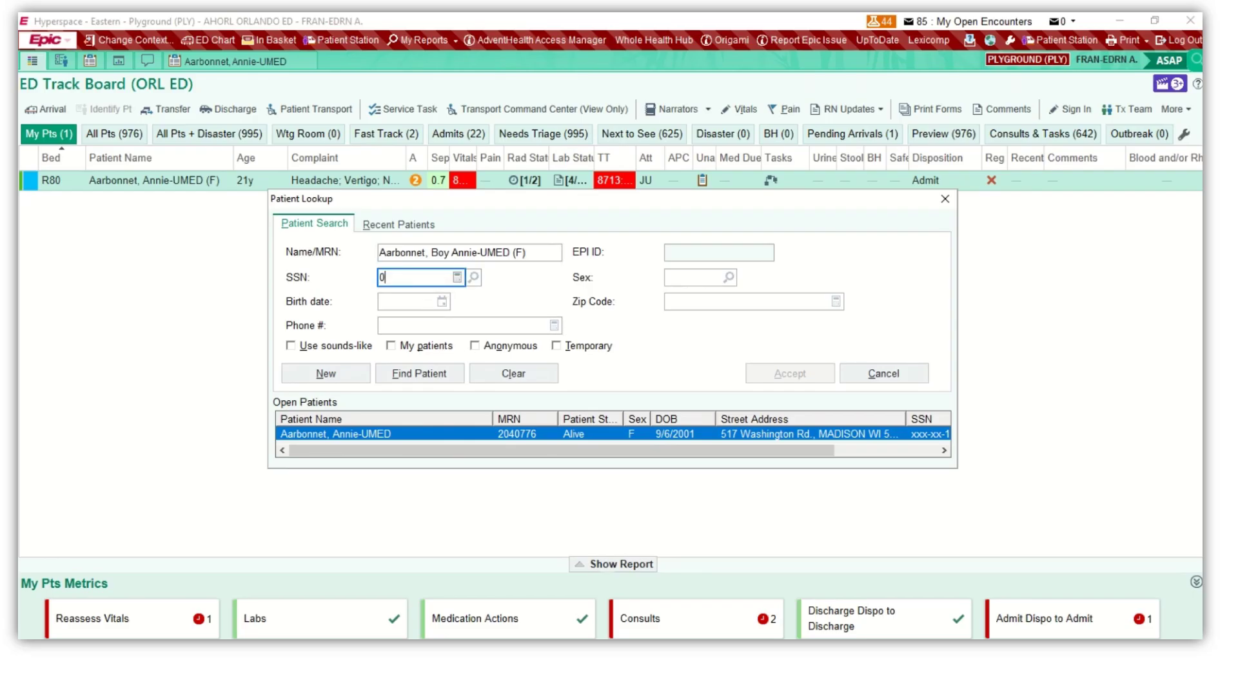
text(00000000)
key(Tab)
text(male)
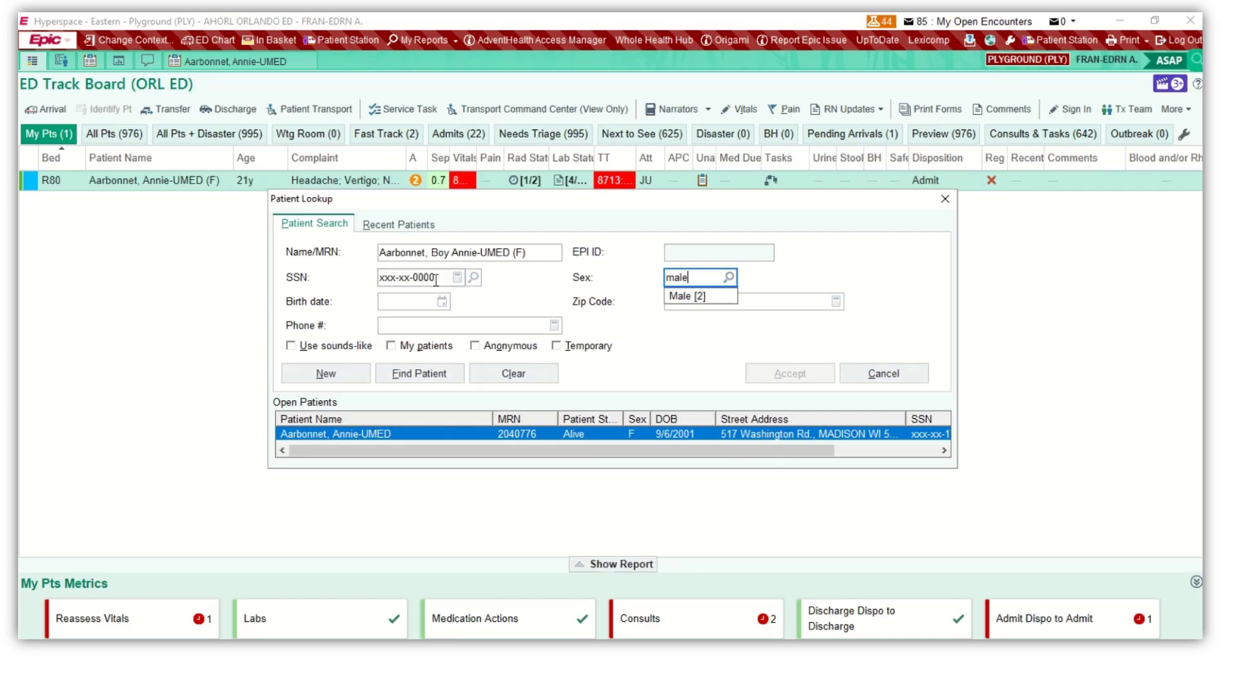
click(686, 296)
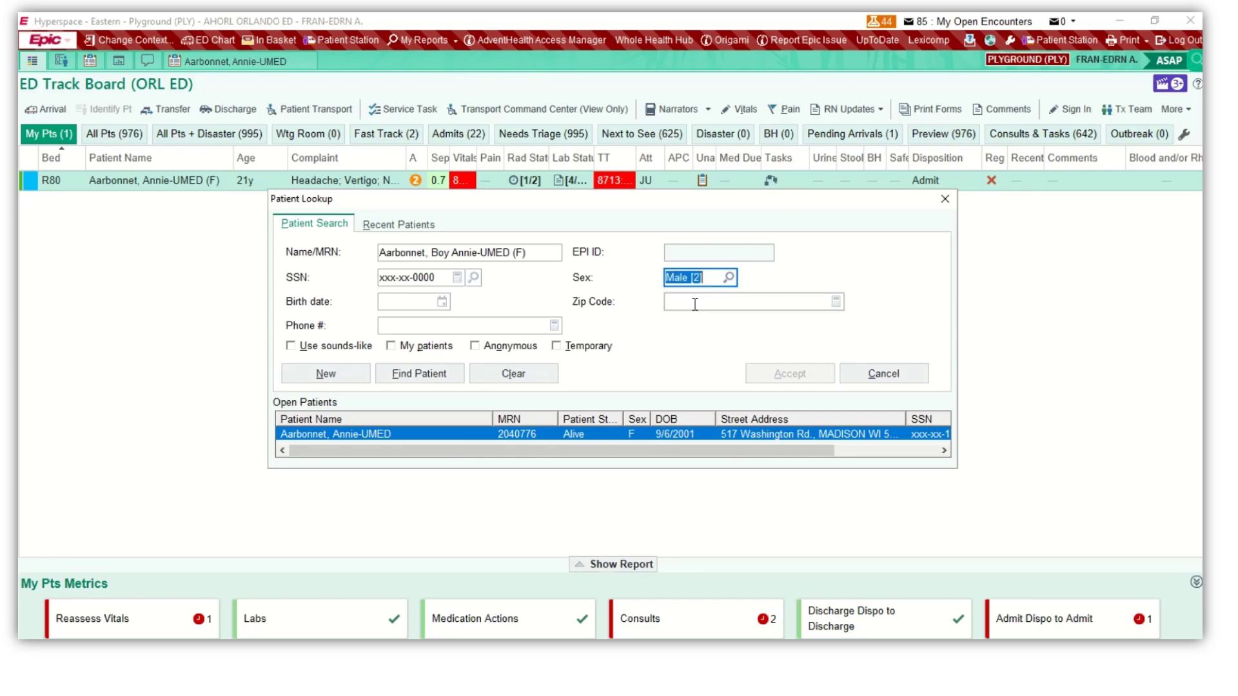
click(435, 304)
text(t)
key(Tab)
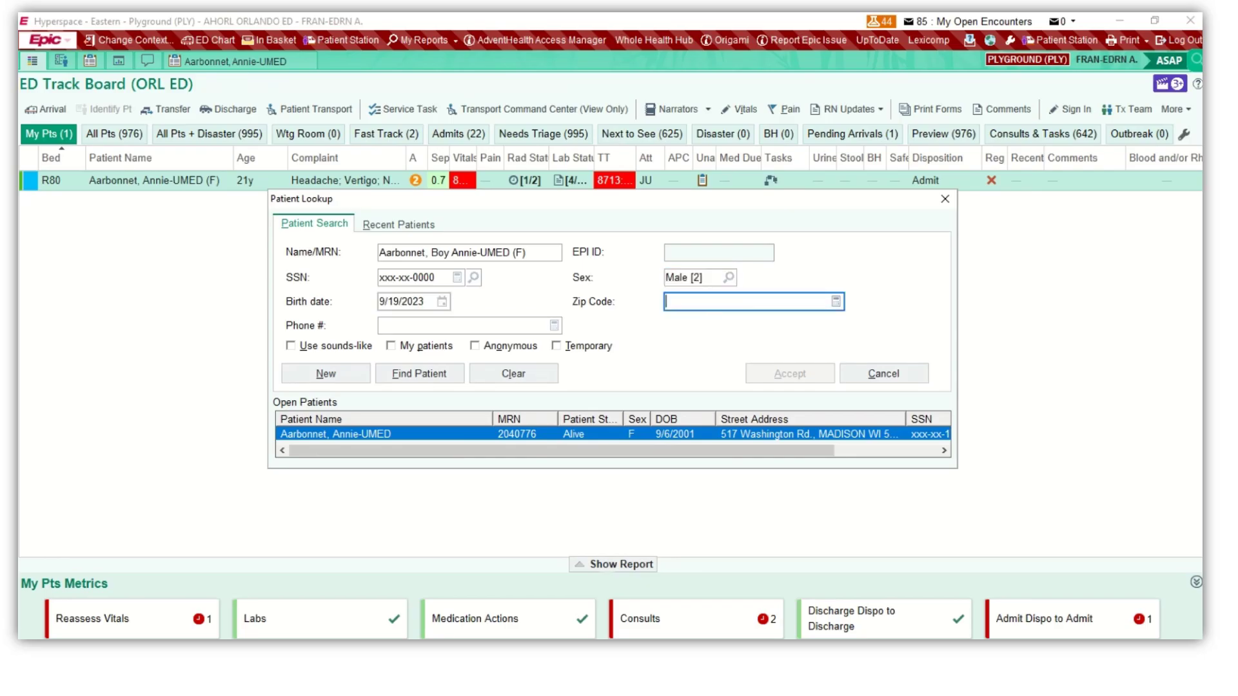
click(351, 381)
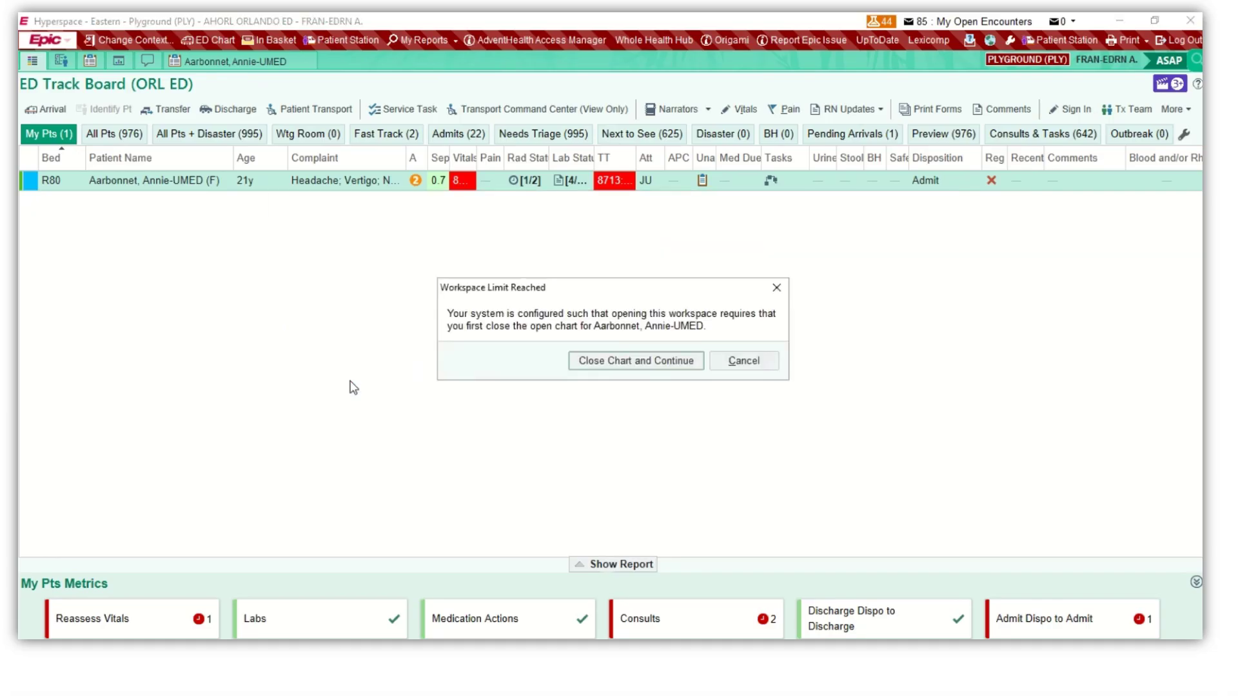
Close the mother's chart, mark the newborn arrived, and change the arrival time to 0950.
click(642, 361)
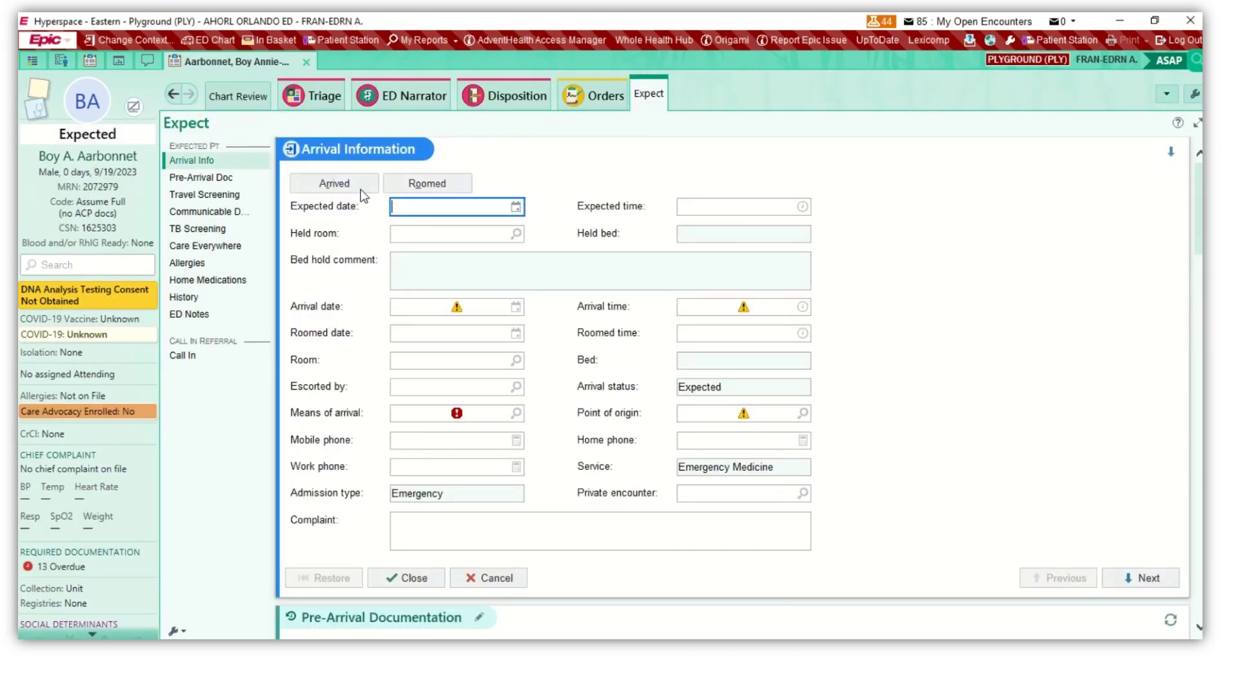
click(326, 183)
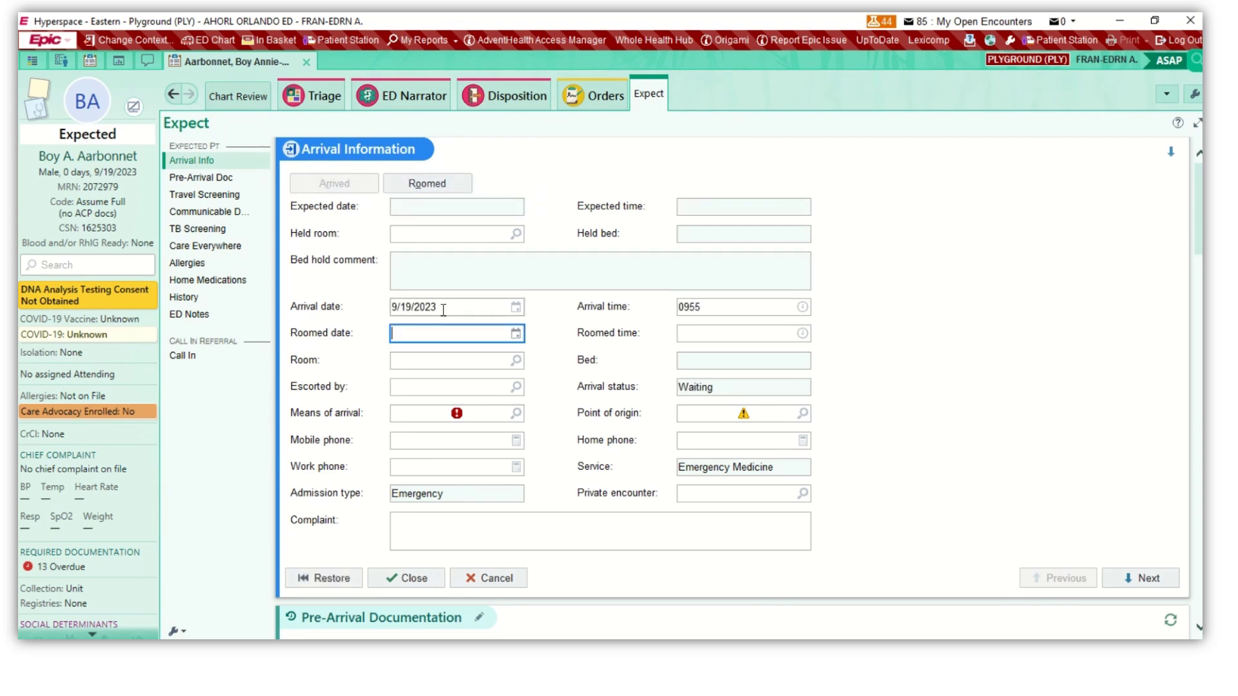
click(722, 310)
click(722, 312)
key(BackSpace)
key(BackSpace)
text(50)
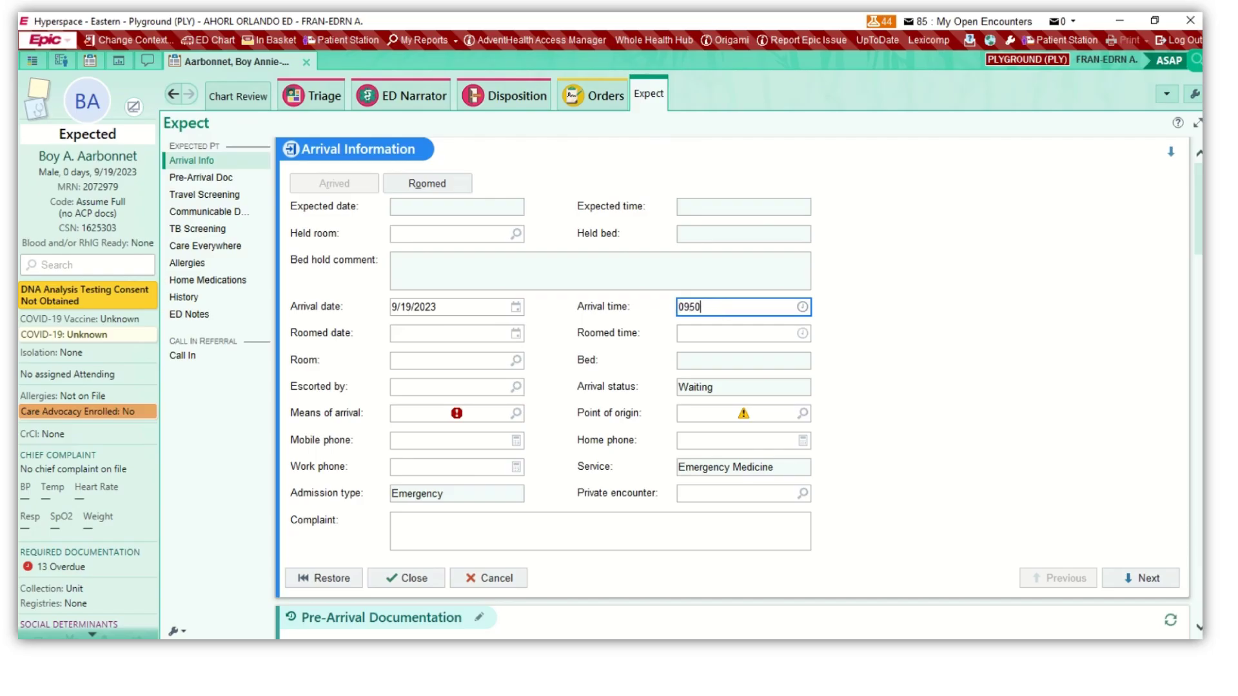
Record the newborn roomed today at 0950 in room R80.
click(455, 334)
text(t)
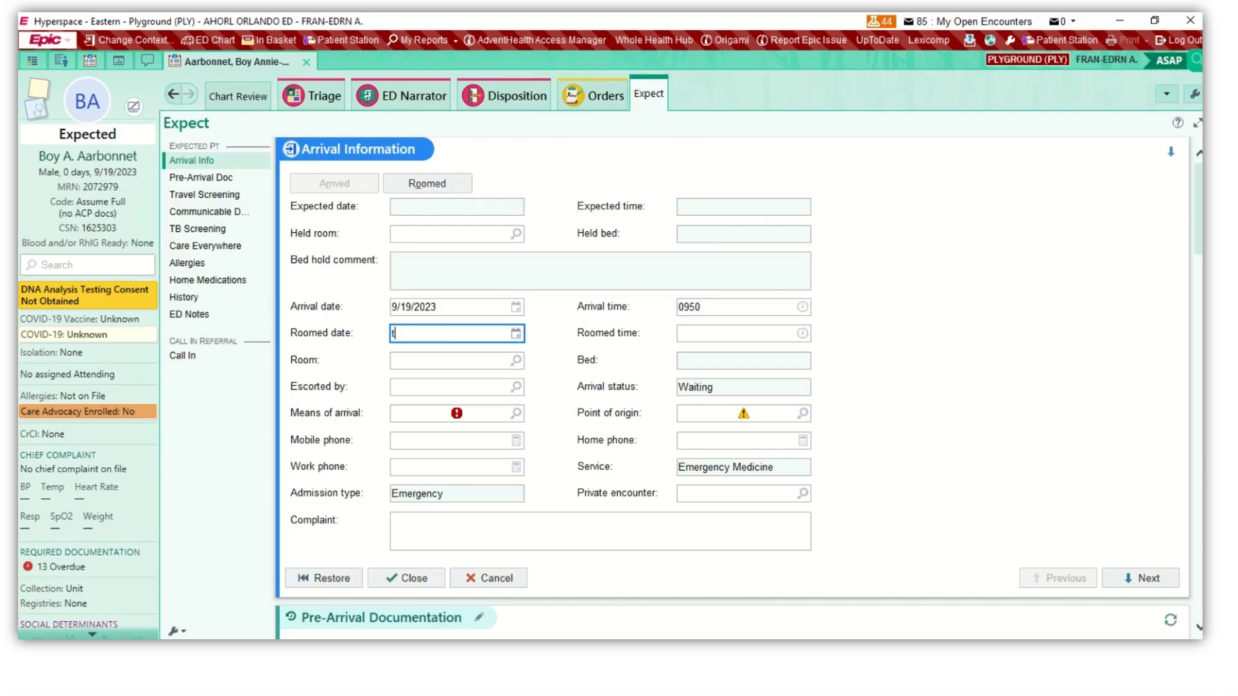
key(Tab)
text(0)
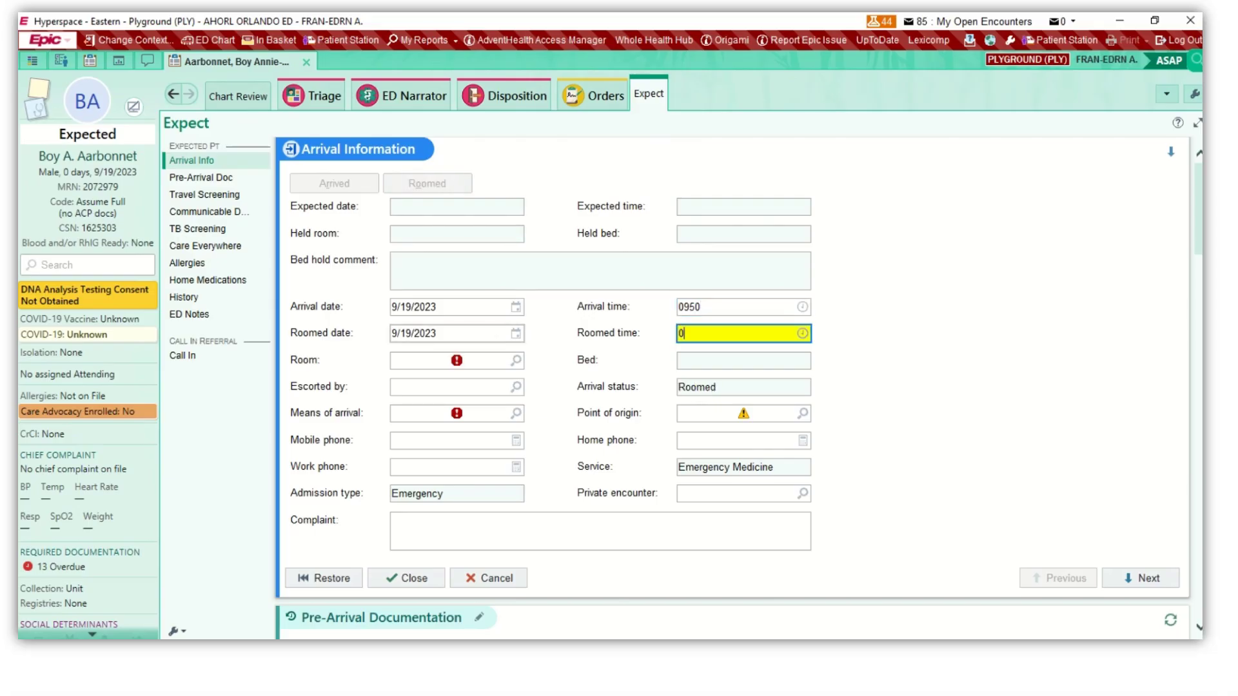
text(950)
key(Tab)
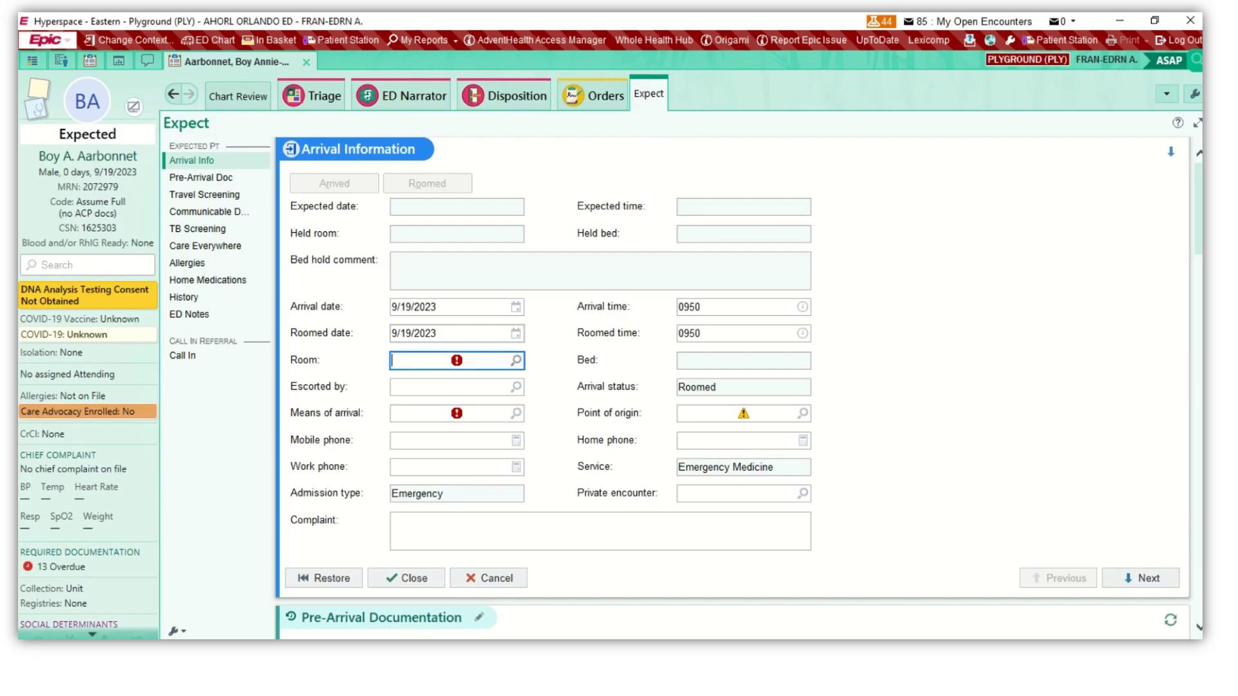
text(R80)
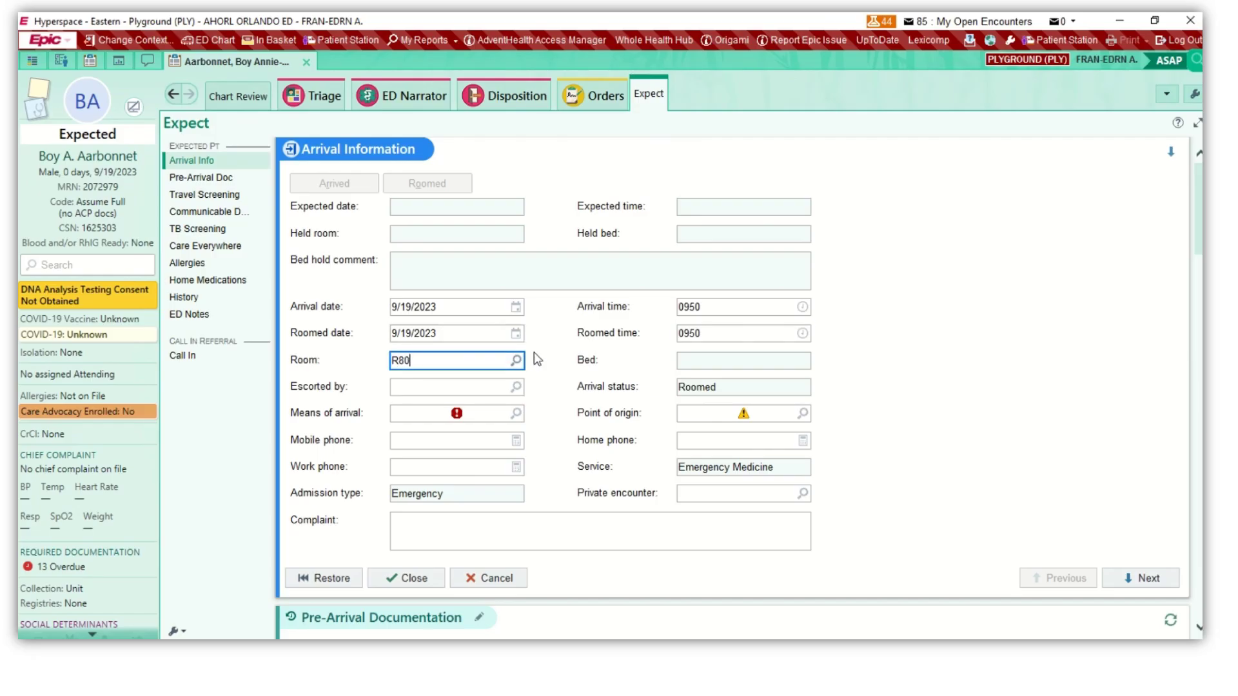
key(Tab)
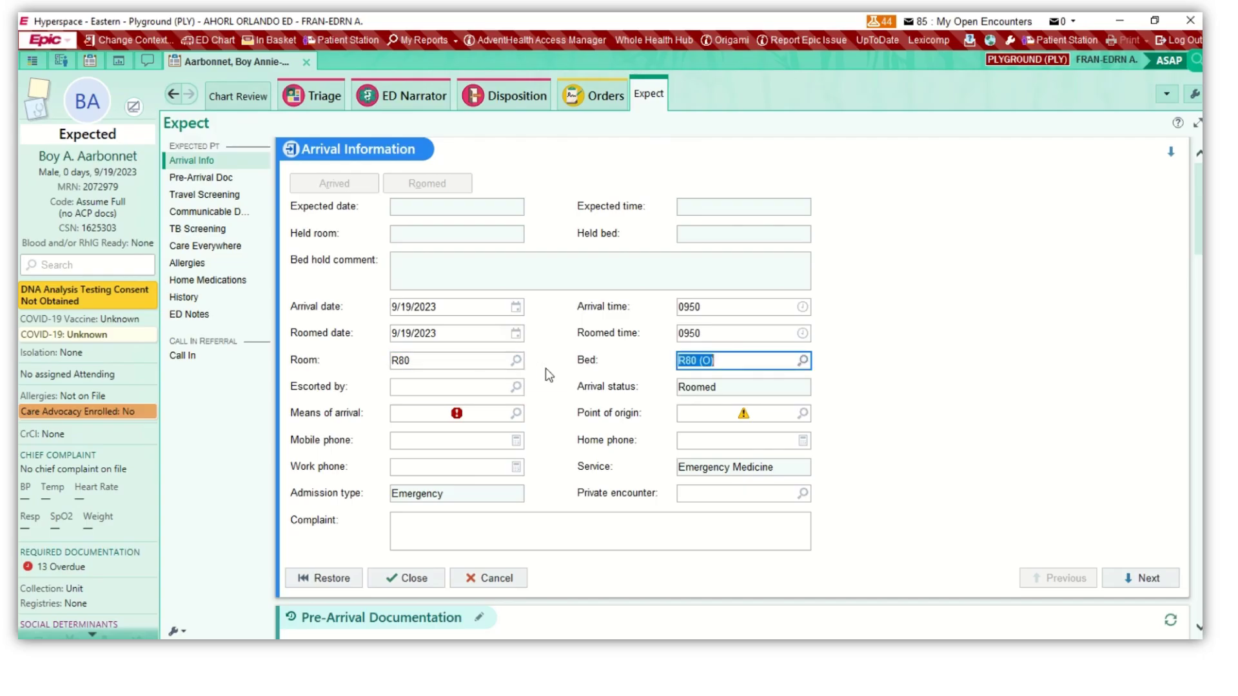
Set means of arrival to Other with the comment 'BOA'.
click(515, 414)
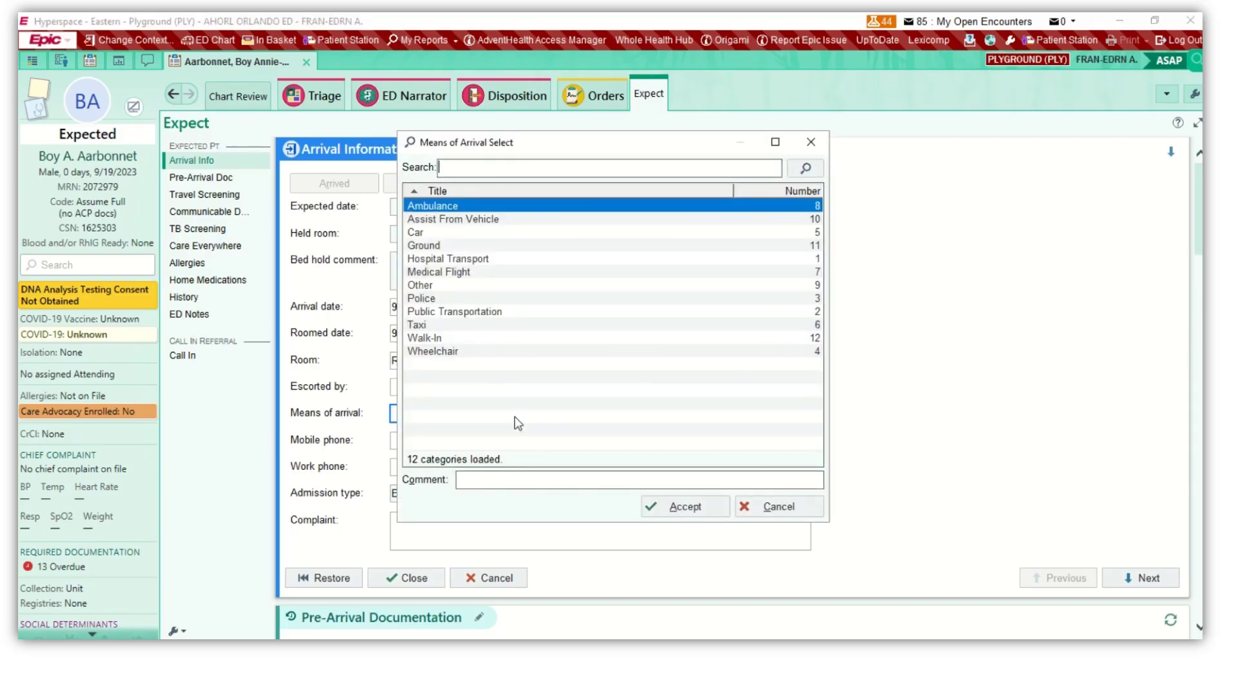
click(461, 286)
click(518, 479)
text(BOA)
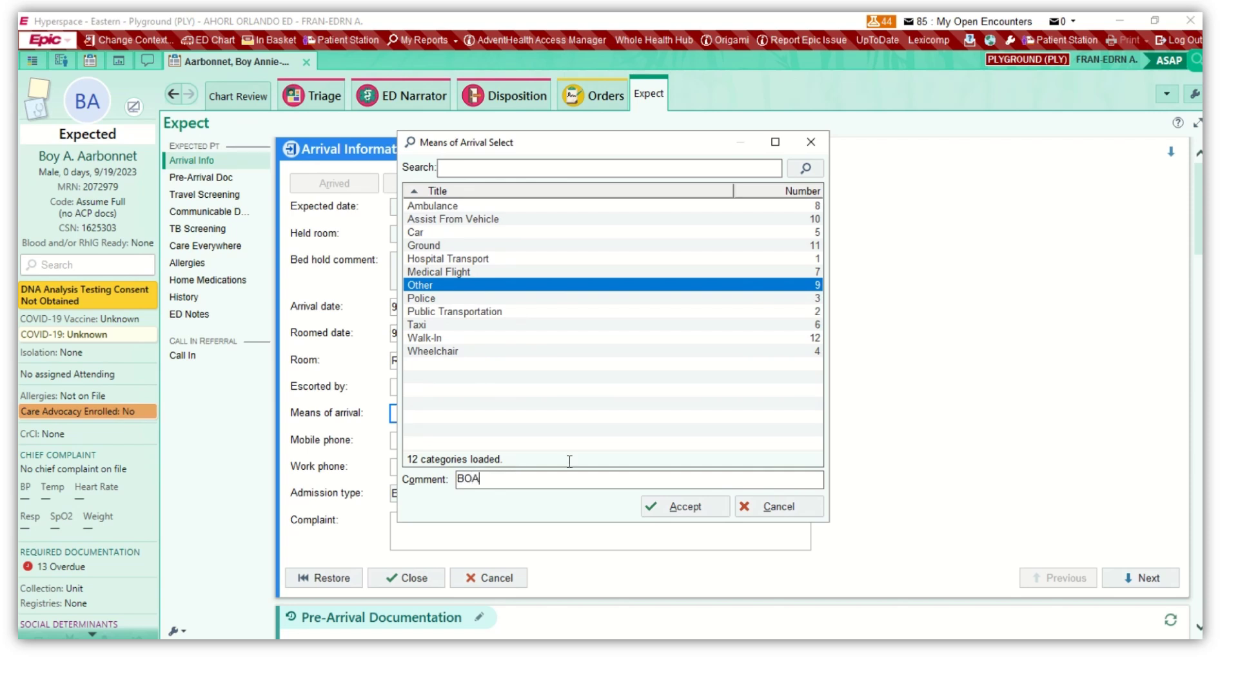
click(717, 512)
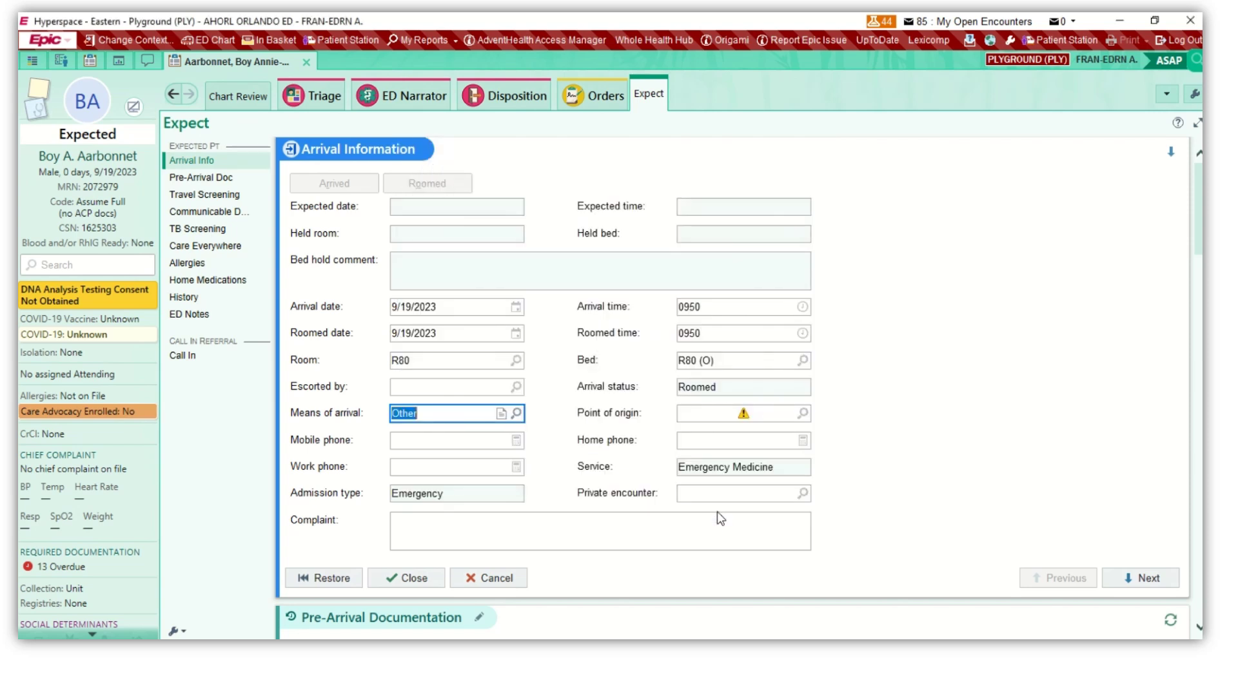
Set point of origin to BORN INSIDE THIS HOSPITAL.
click(803, 413)
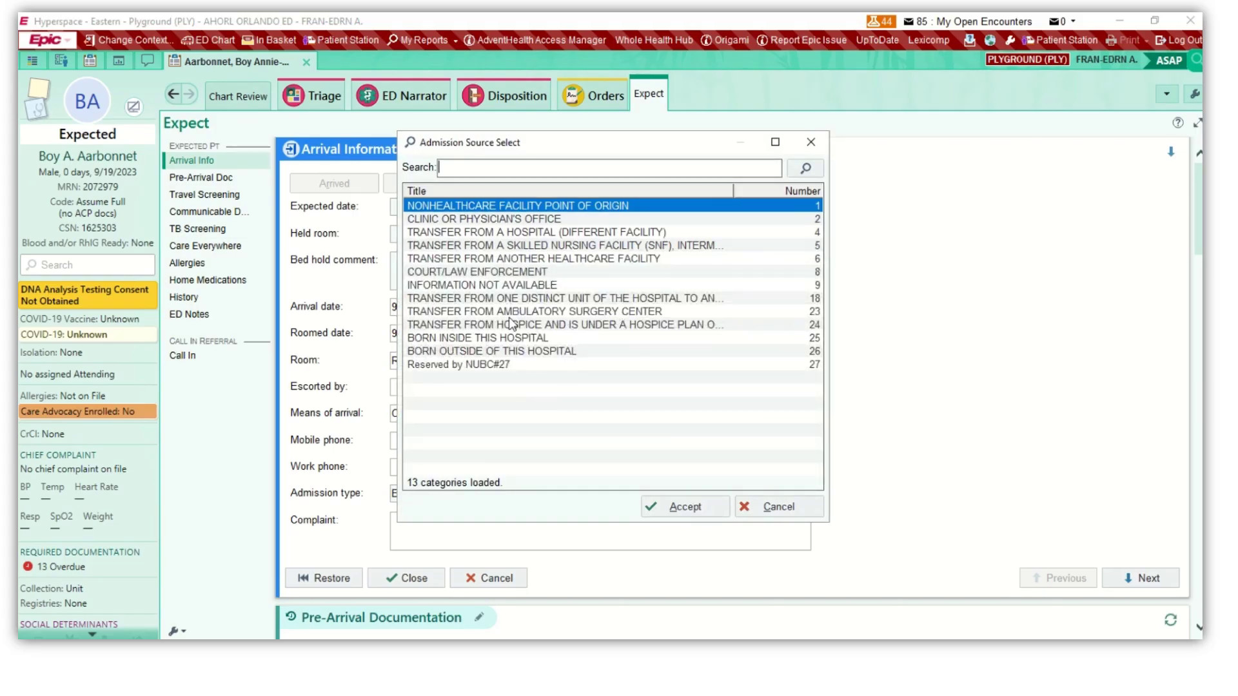
click(469, 340)
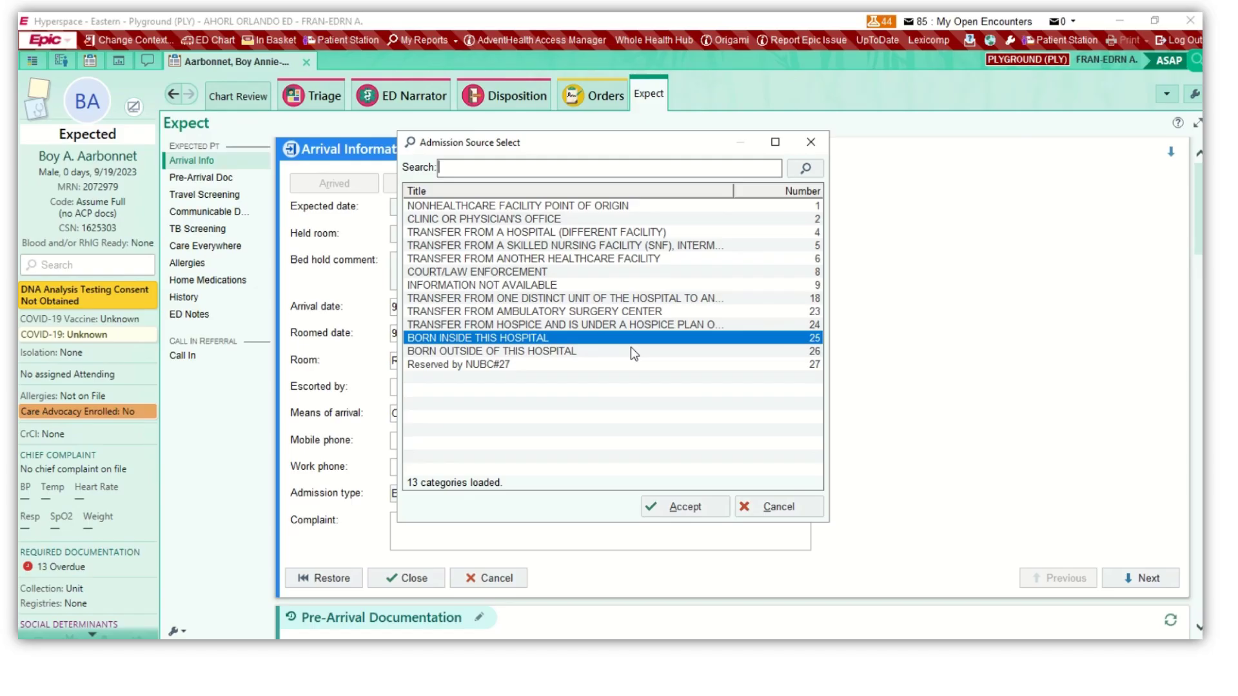
click(685, 506)
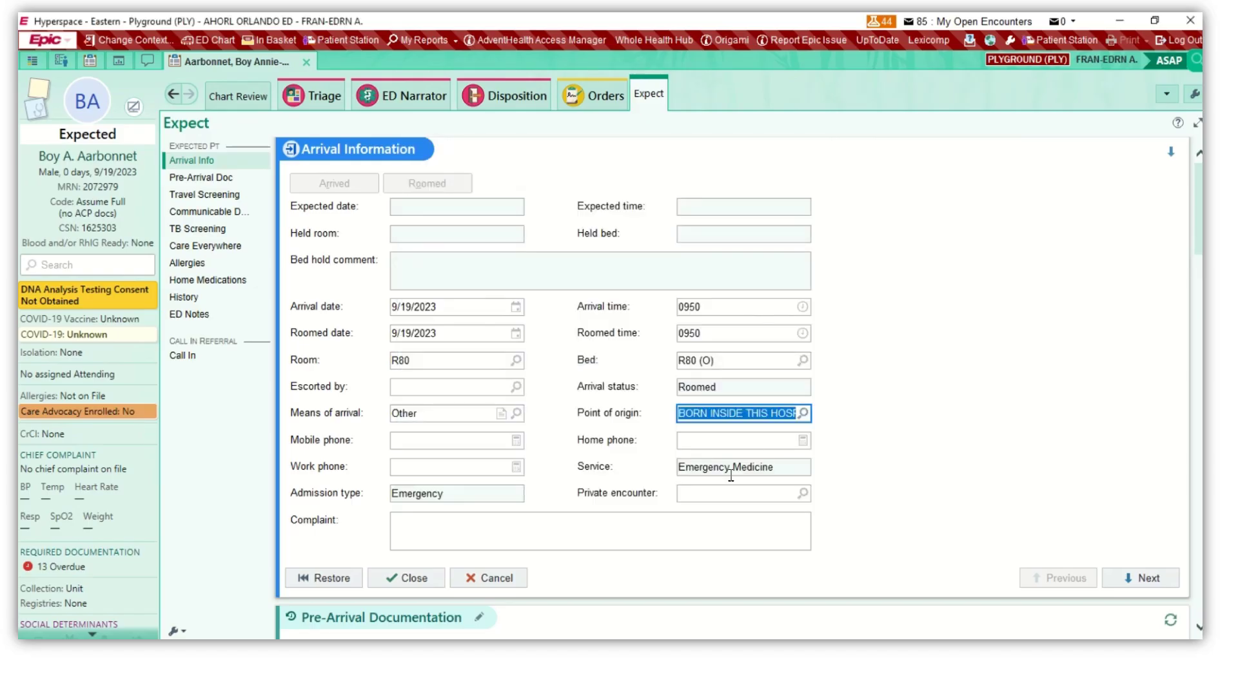
click(802, 413)
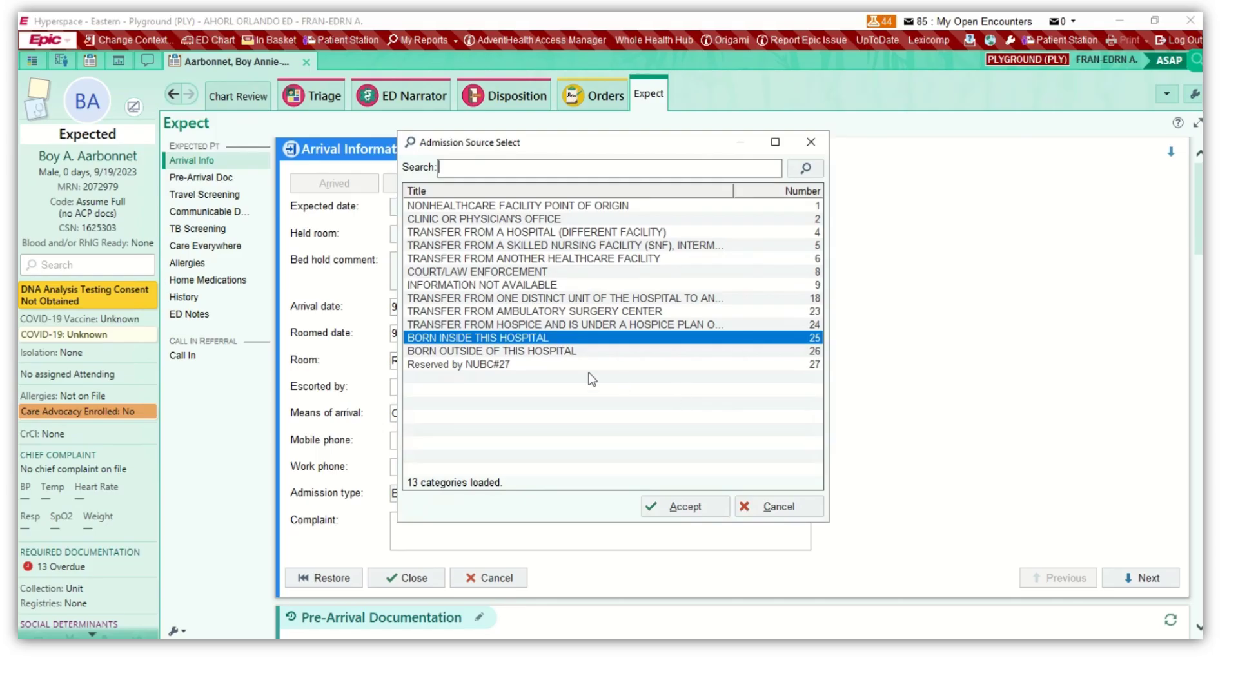
click(551, 353)
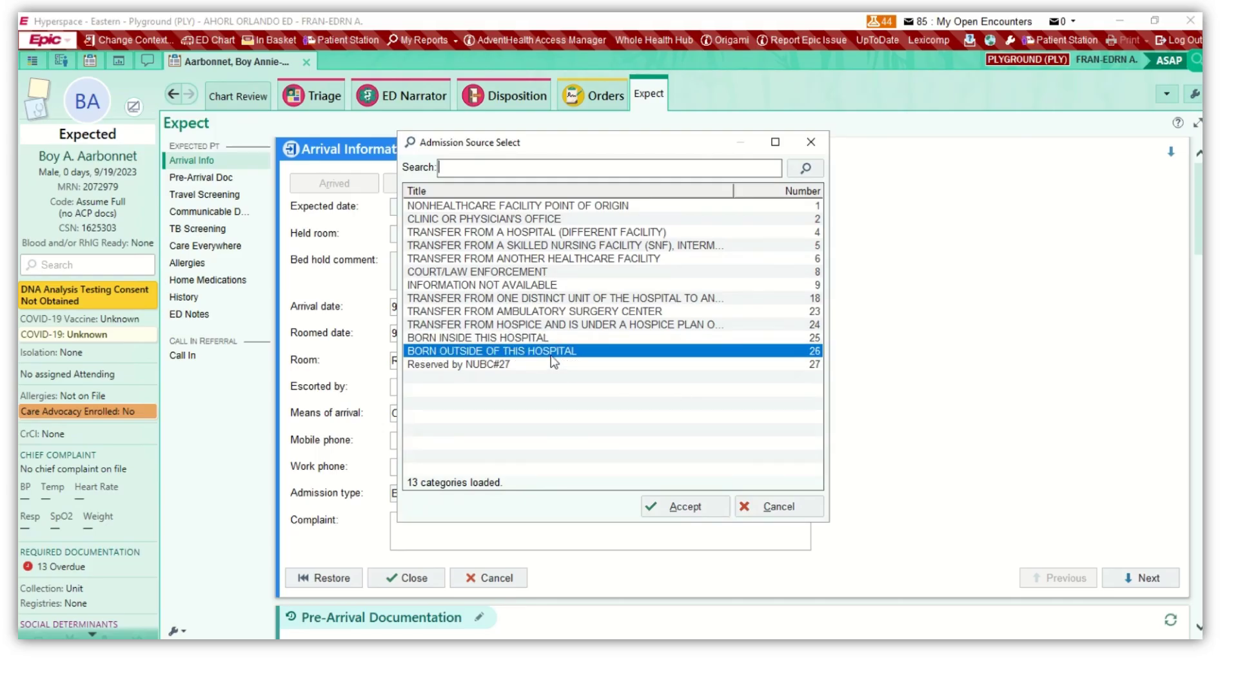
click(544, 335)
click(678, 505)
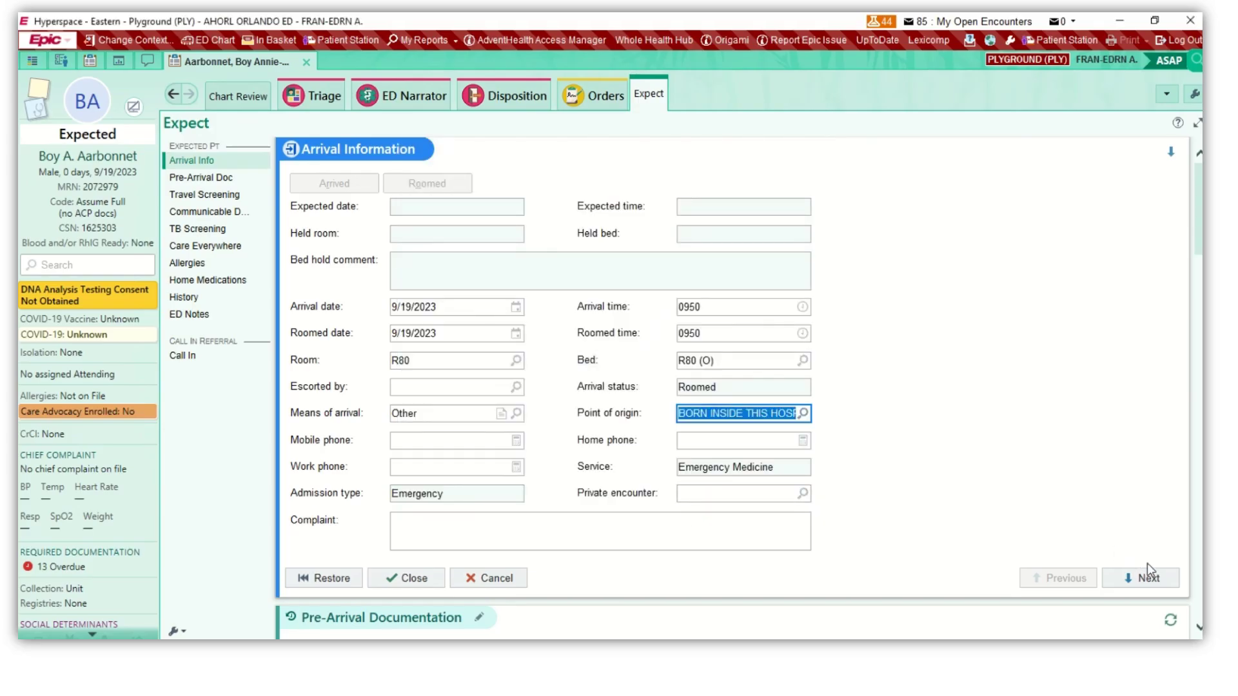
Save the arrival, accept sharing the bed with the mother, and close the newborn's chart.
click(1159, 578)
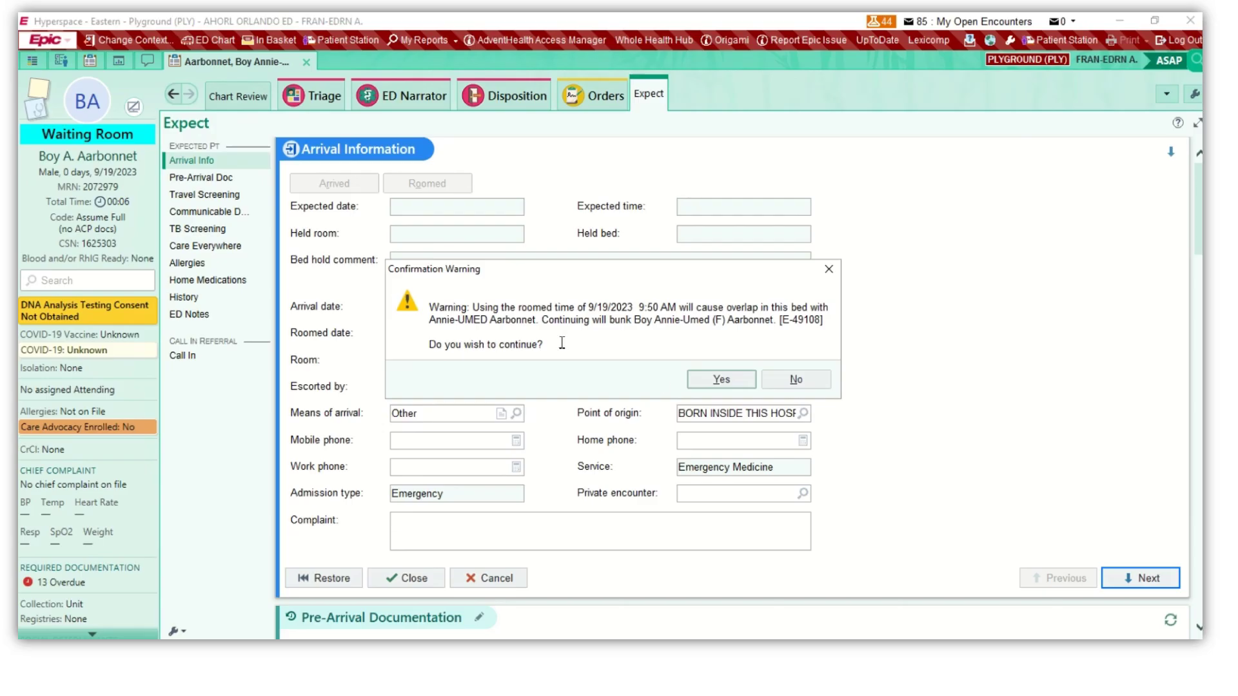
click(721, 379)
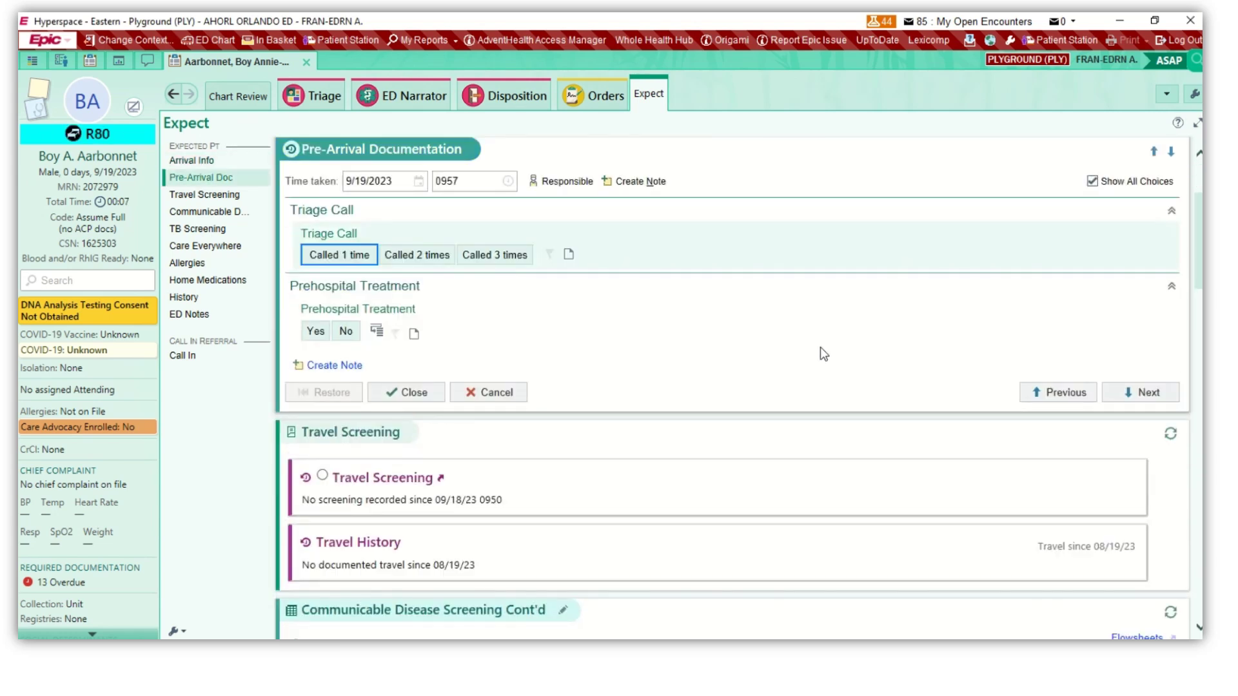
click(307, 62)
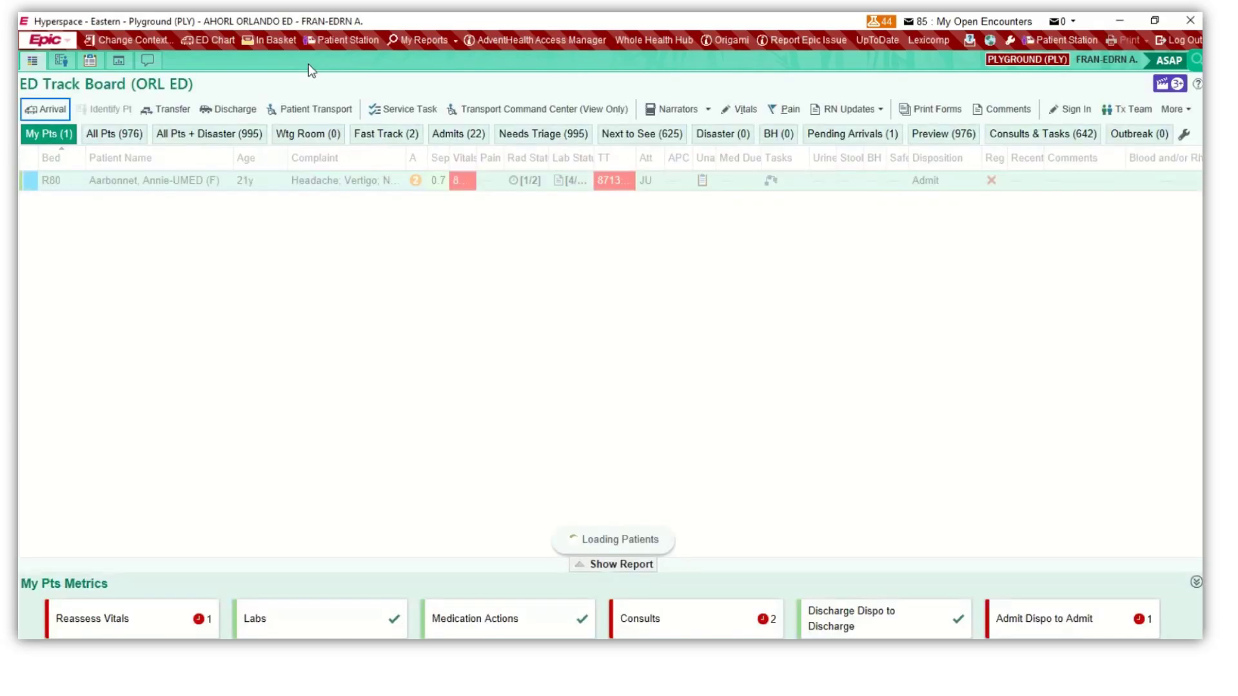
double_click(136, 183)
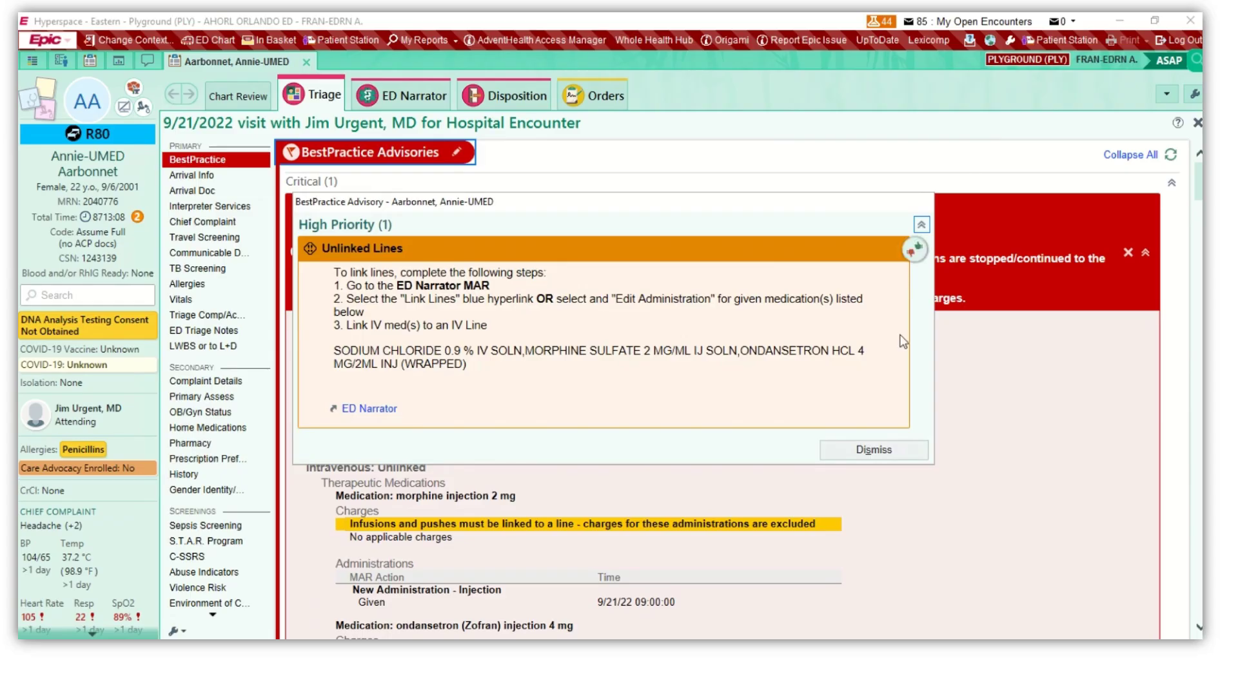
click(877, 450)
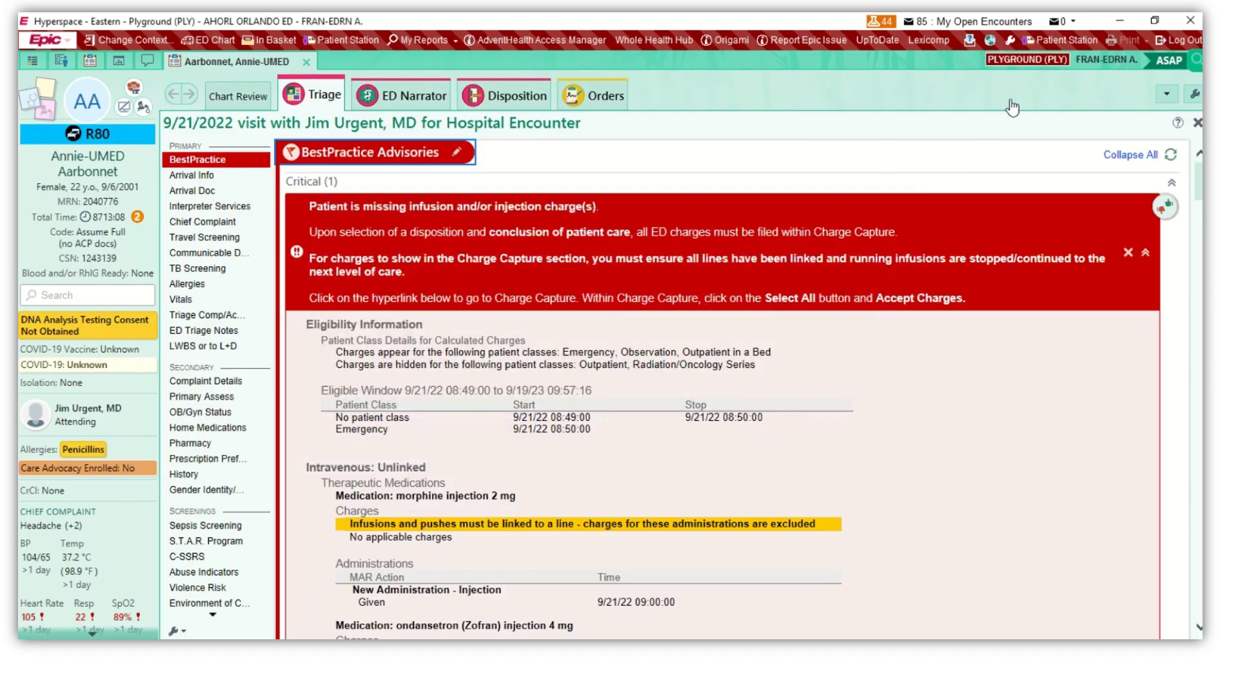
click(1168, 94)
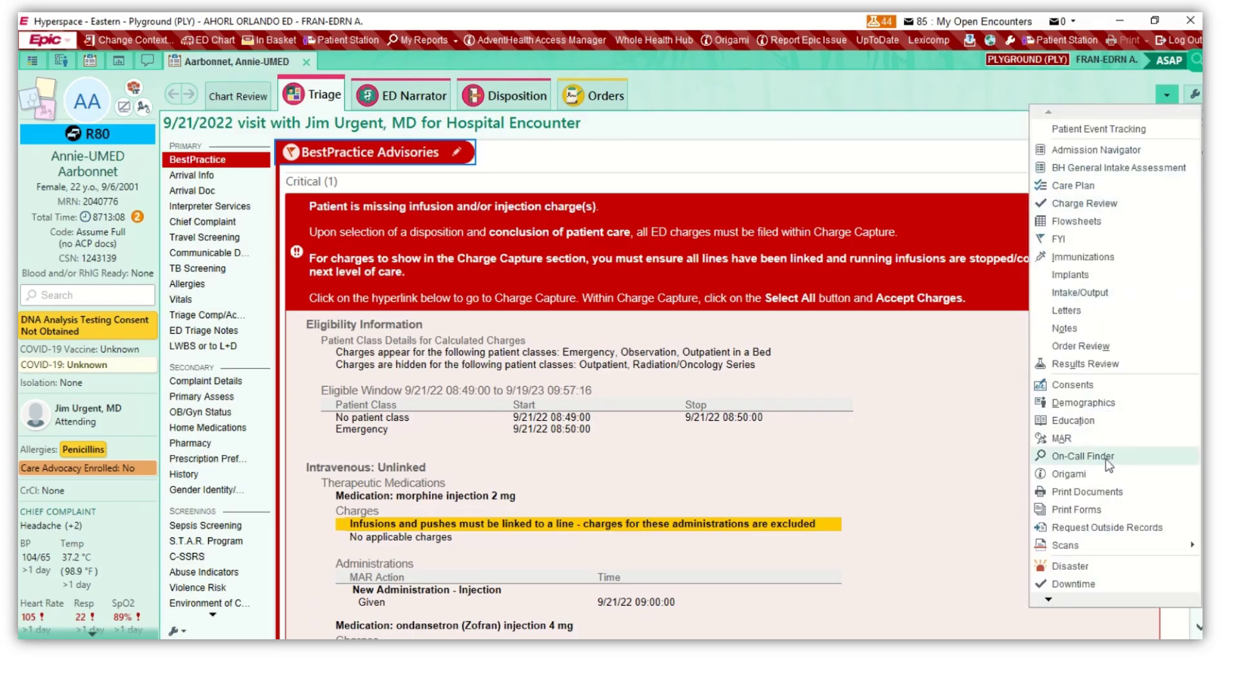
mouse_move(1071, 599)
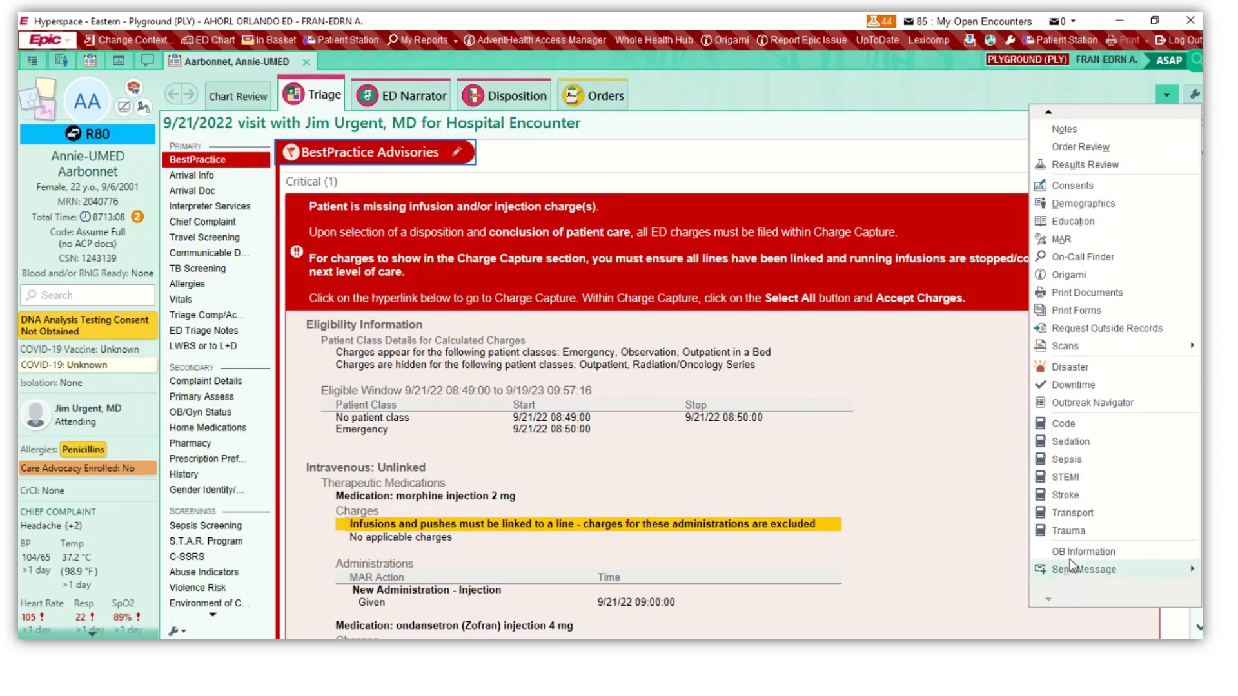
click(1070, 556)
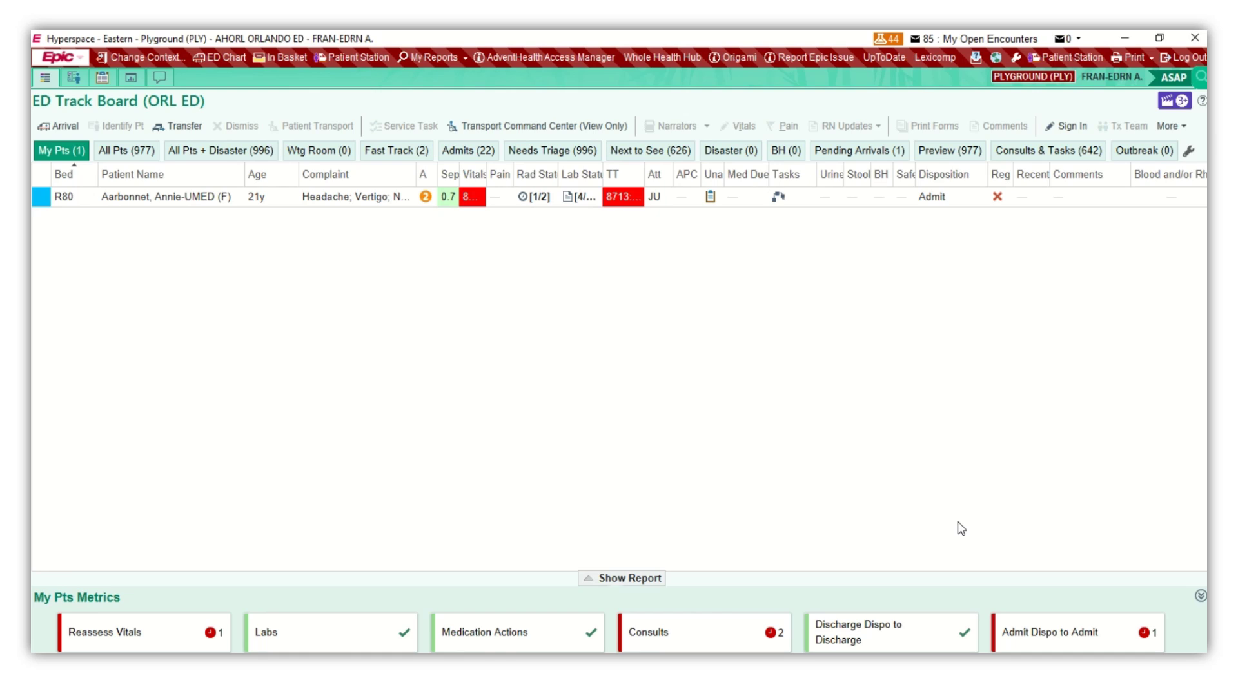
Open the R80 patient's chart and dismiss the unlinked lines advisory.
click(176, 195)
double_click(176, 196)
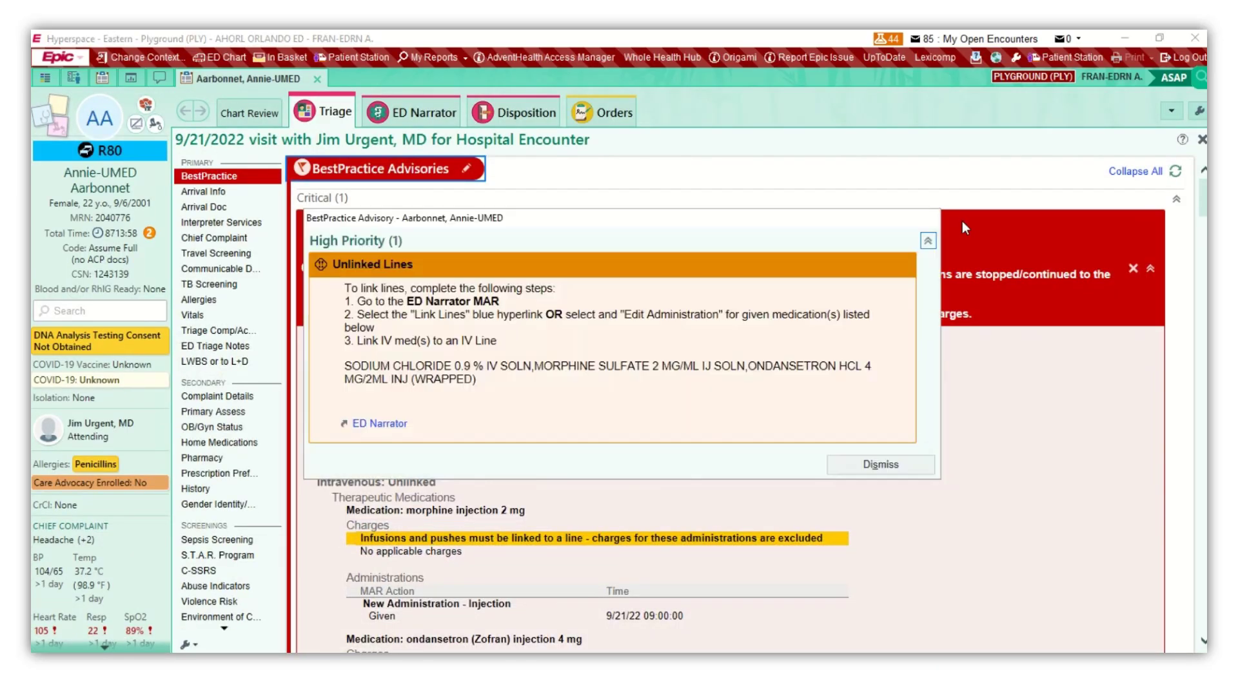
click(882, 463)
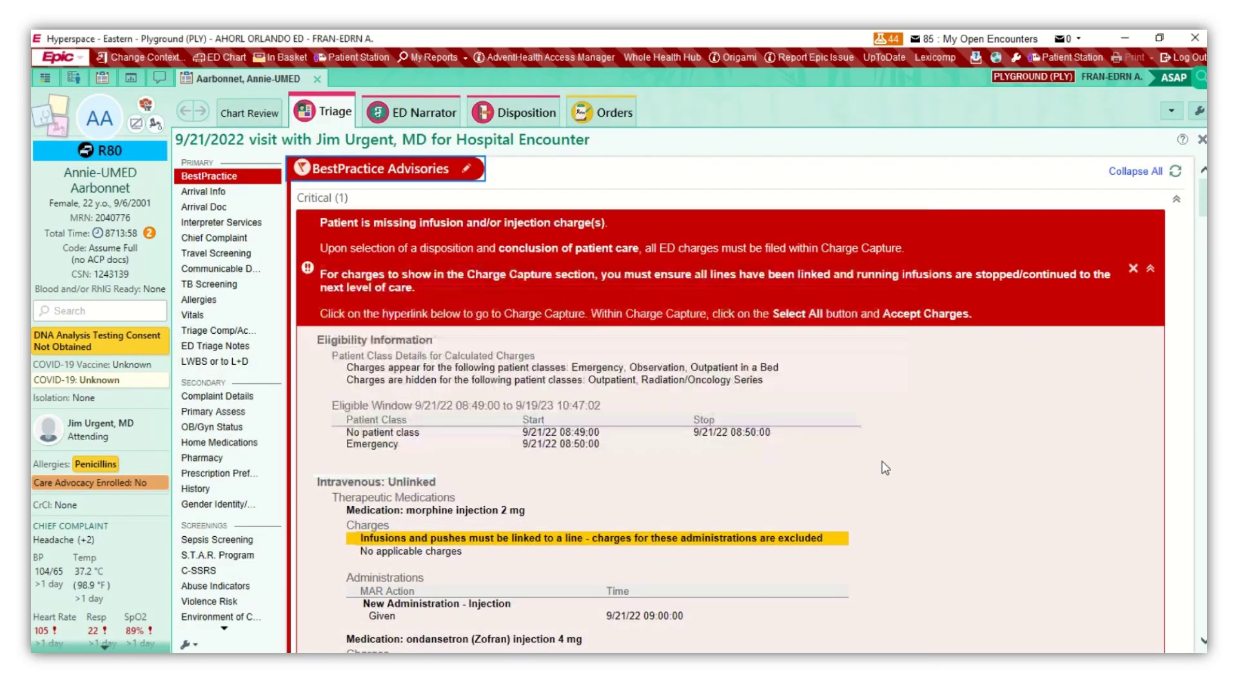
Open the OB Information activity and the pregnancy's Delivery Summary.
click(1172, 110)
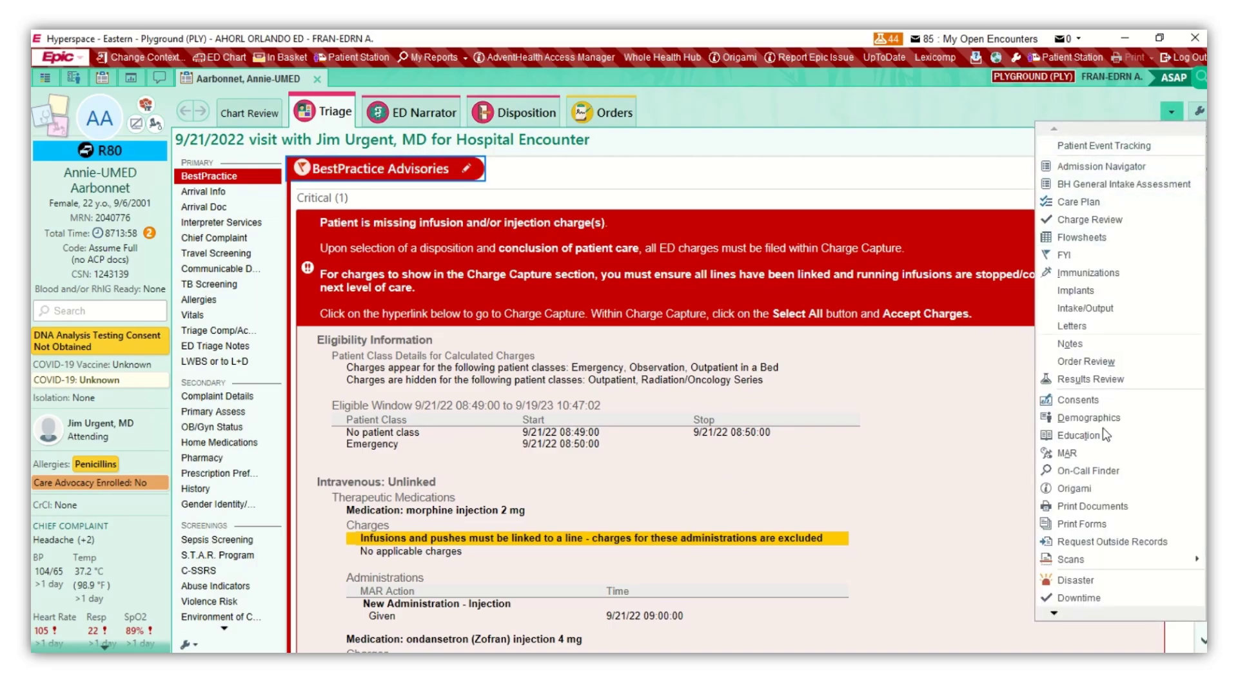
mouse_move(1072, 619)
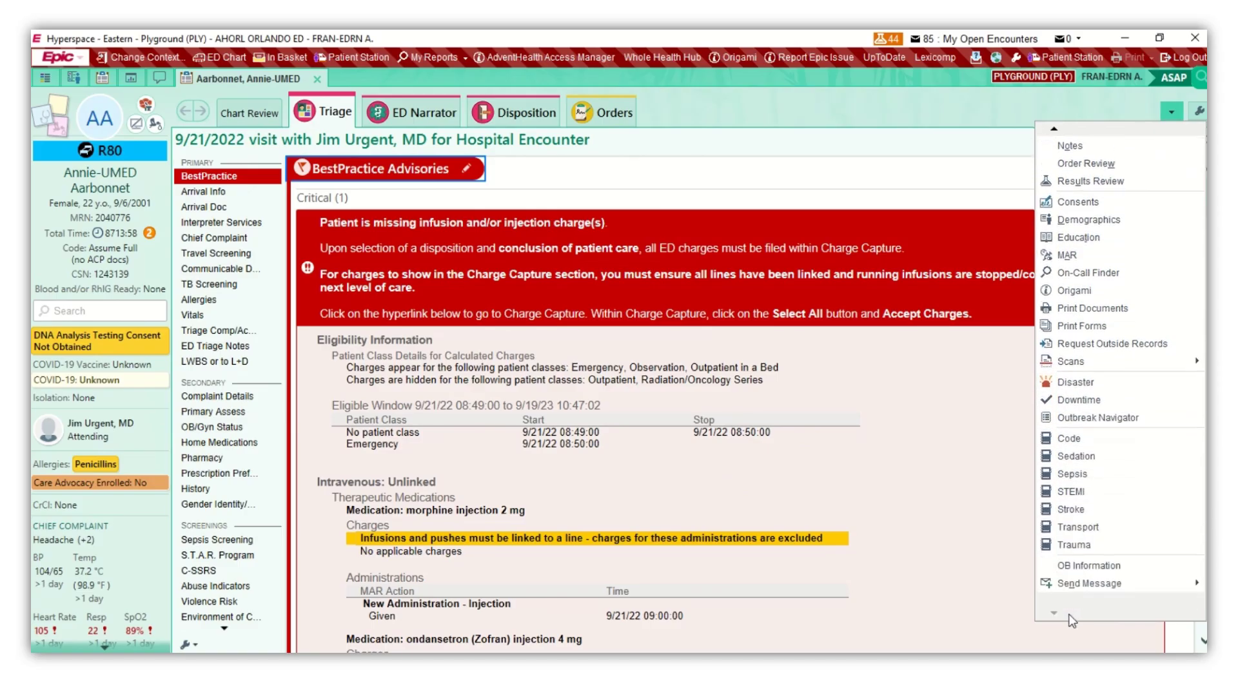
click(1071, 567)
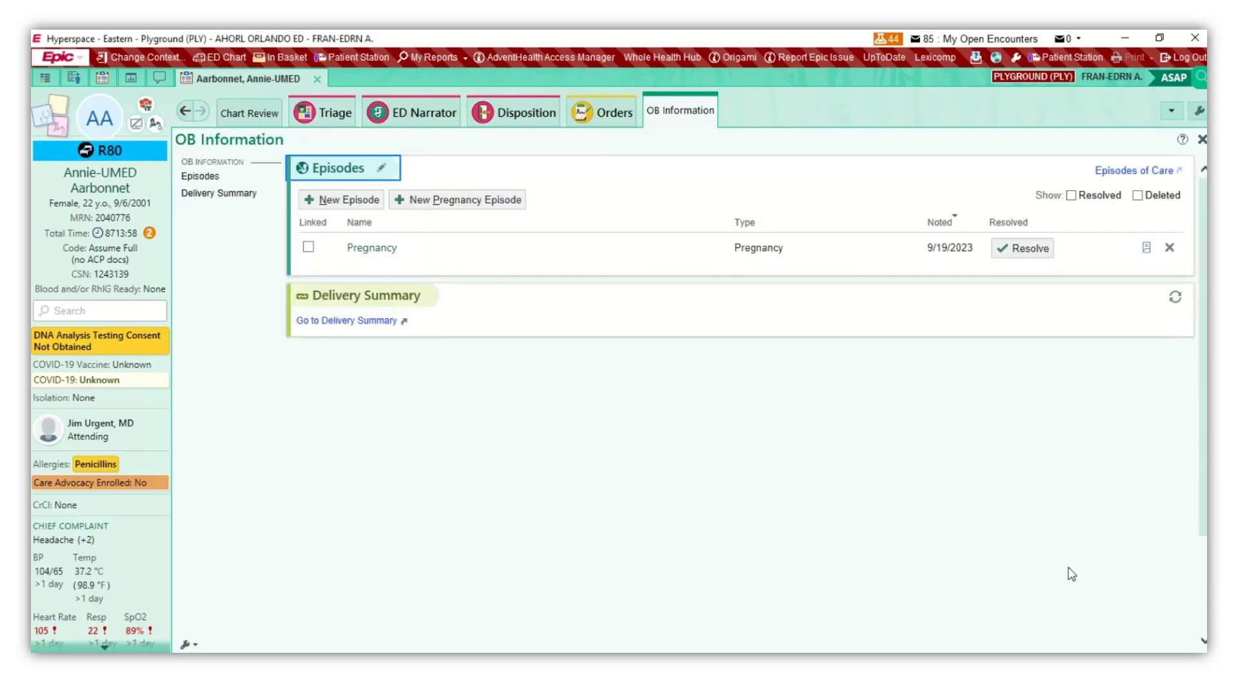
click(359, 323)
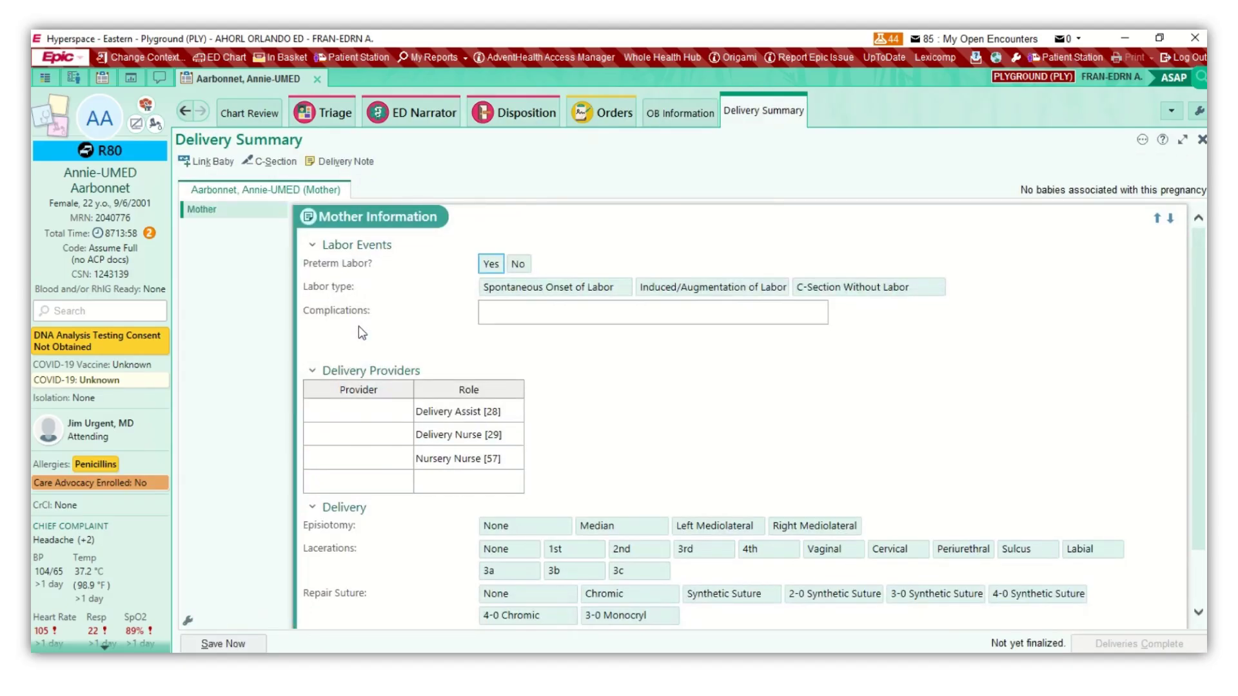
Find the newborn boy's record in Patient Lookup and link it to this delivery.
click(218, 163)
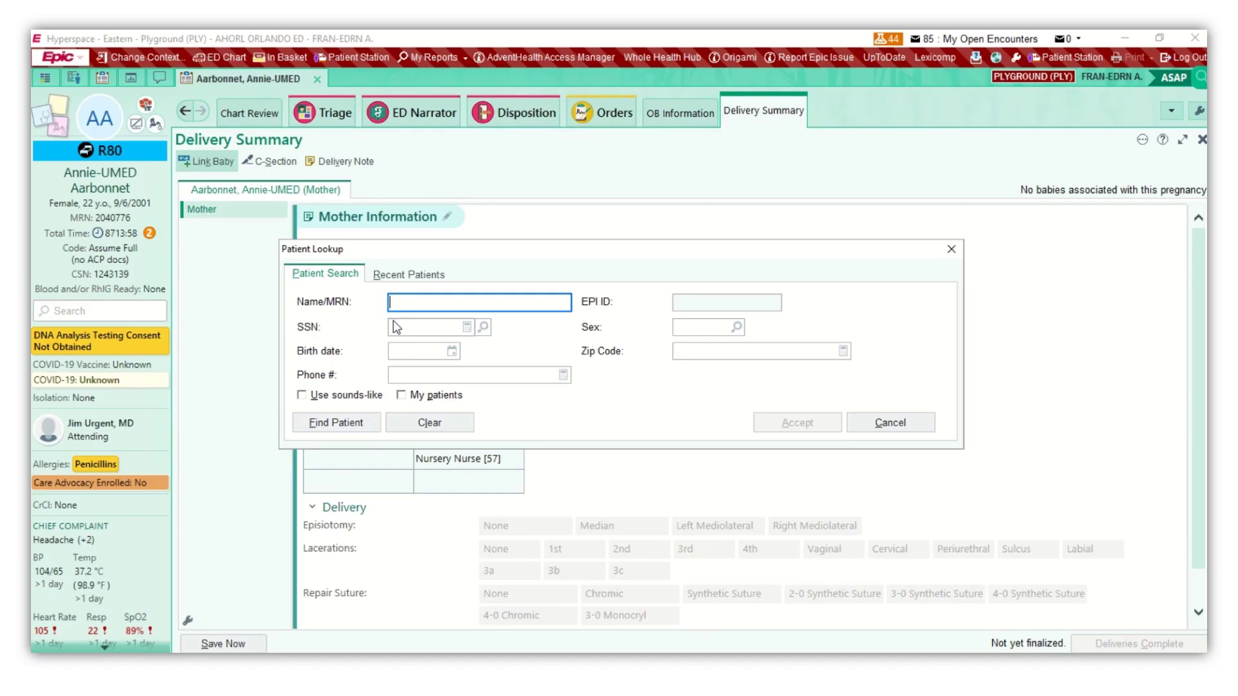
text(aarbonnet, boy annie-UME)
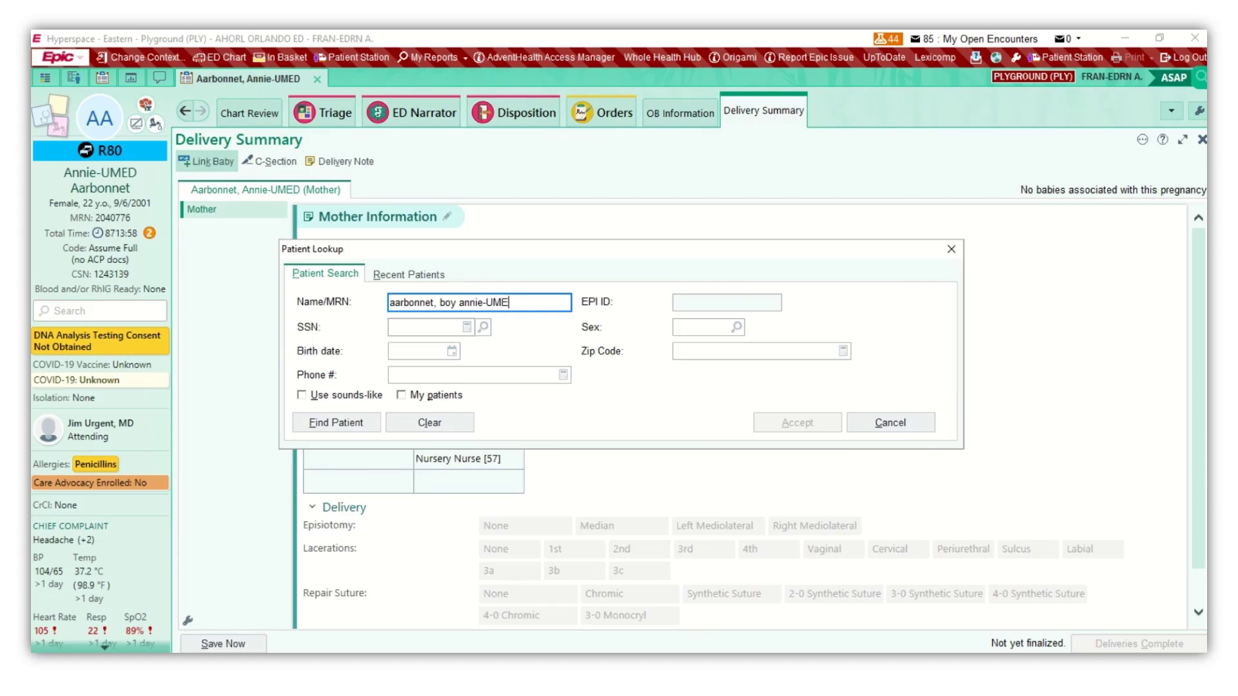
text(D (F))
click(336, 427)
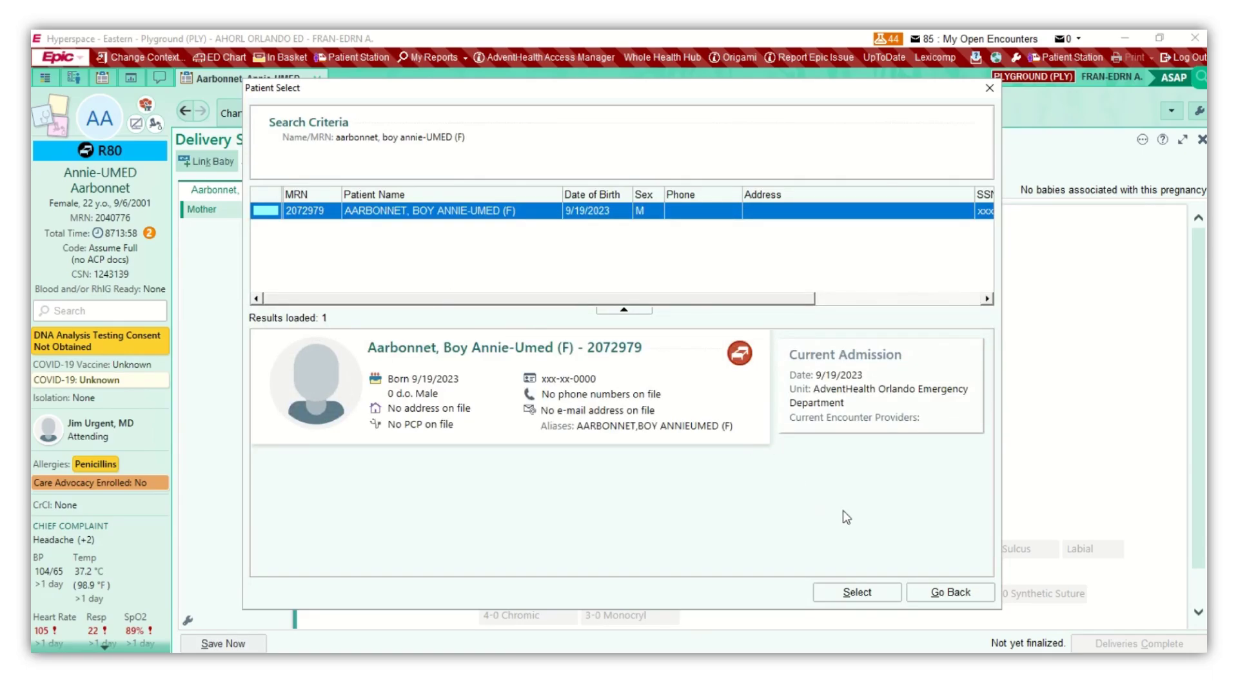
click(861, 592)
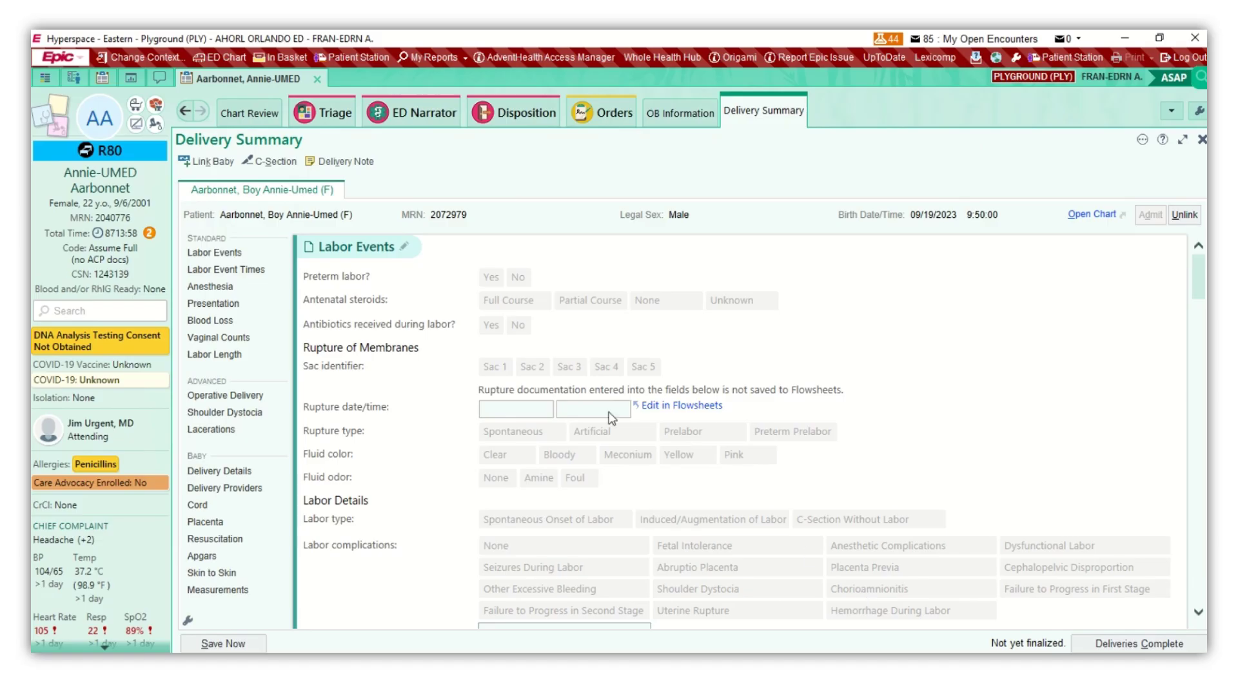
In Labor Events, record no preterm labor, no antenatal steroids and no antibiotics.
click(225, 253)
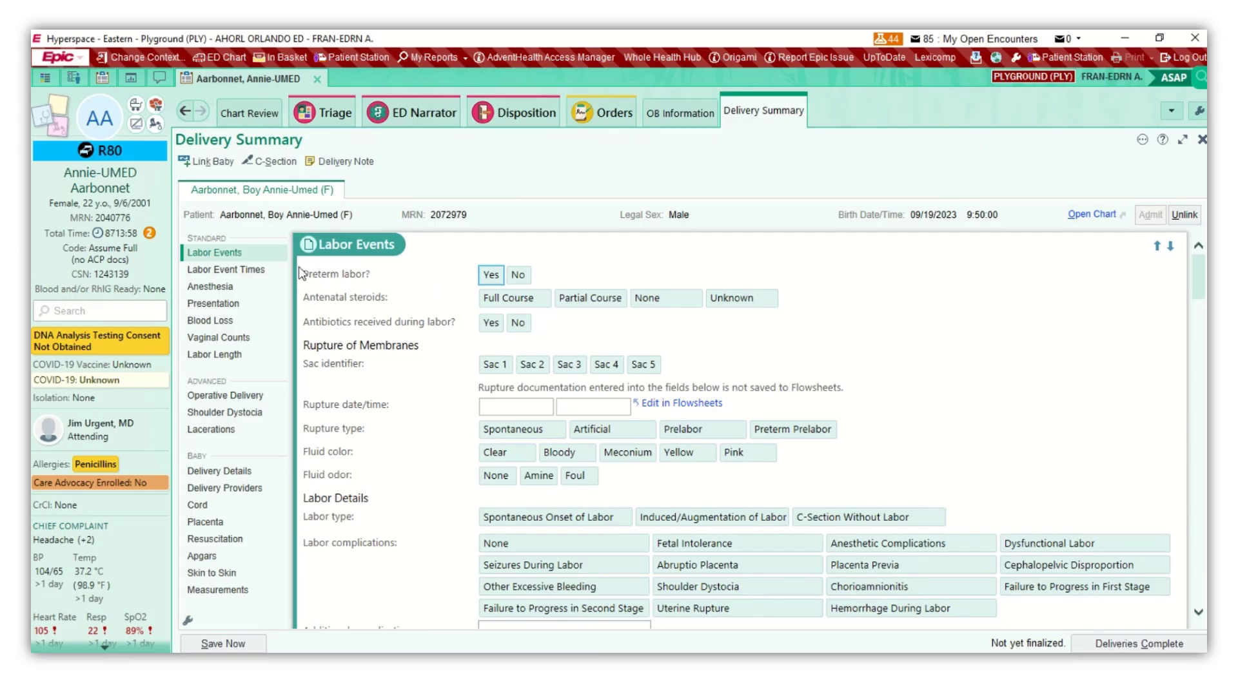
click(502, 274)
click(524, 281)
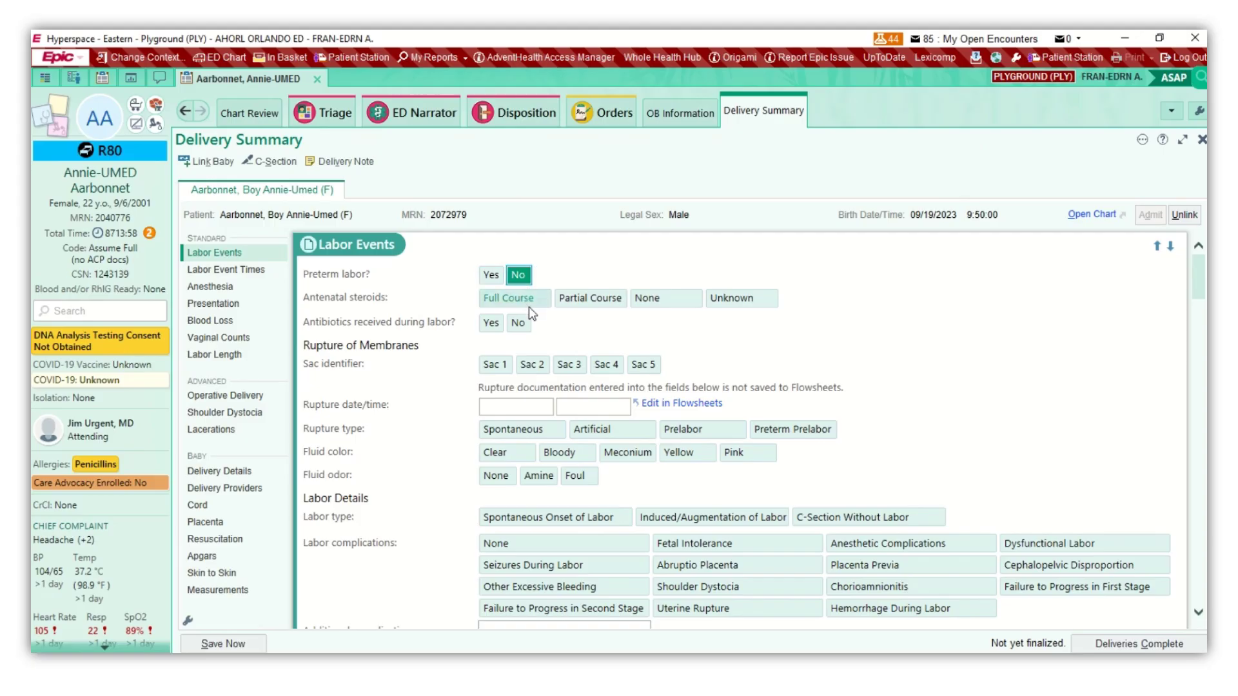
click(687, 306)
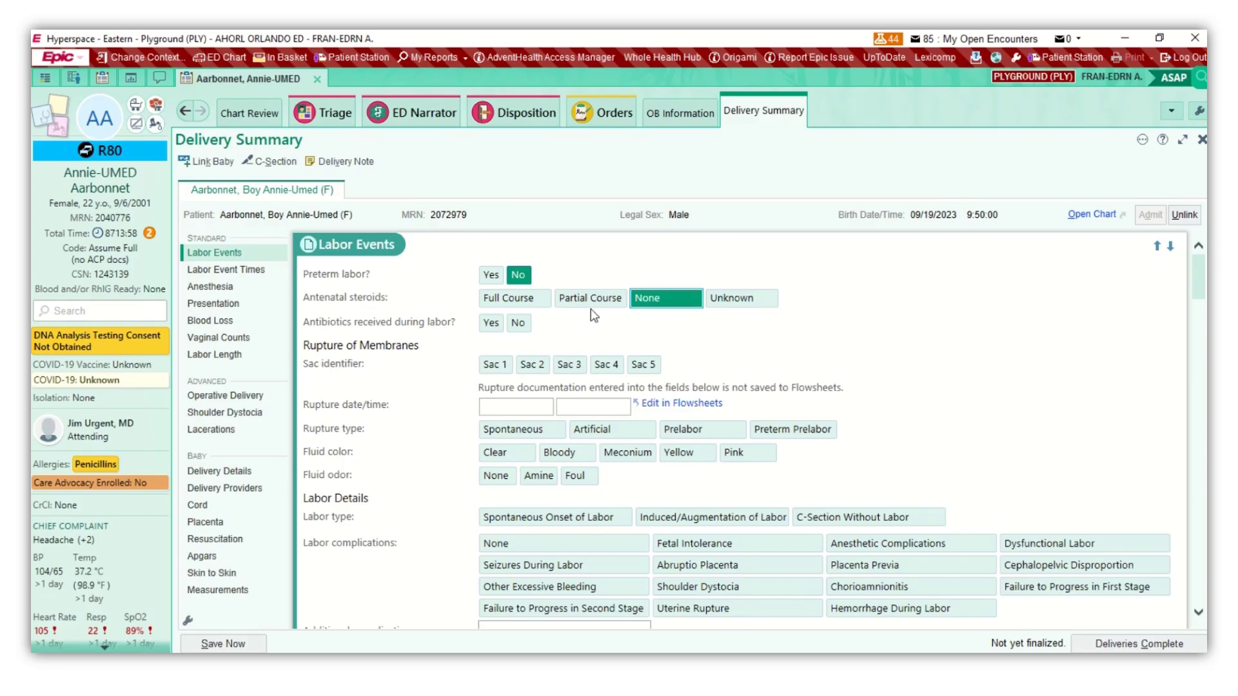
click(520, 323)
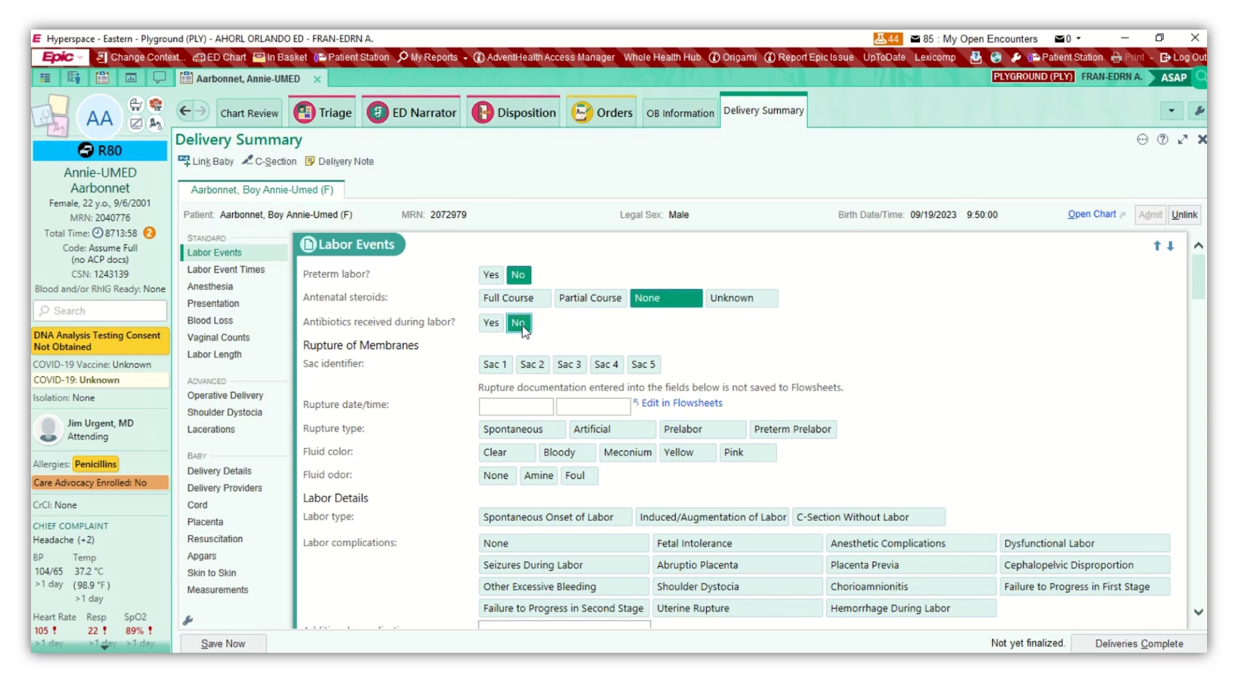
Record Sac 1 ruptured spontaneously 9/19/2023 at 0930 with clear fluid and no odor.
click(485, 370)
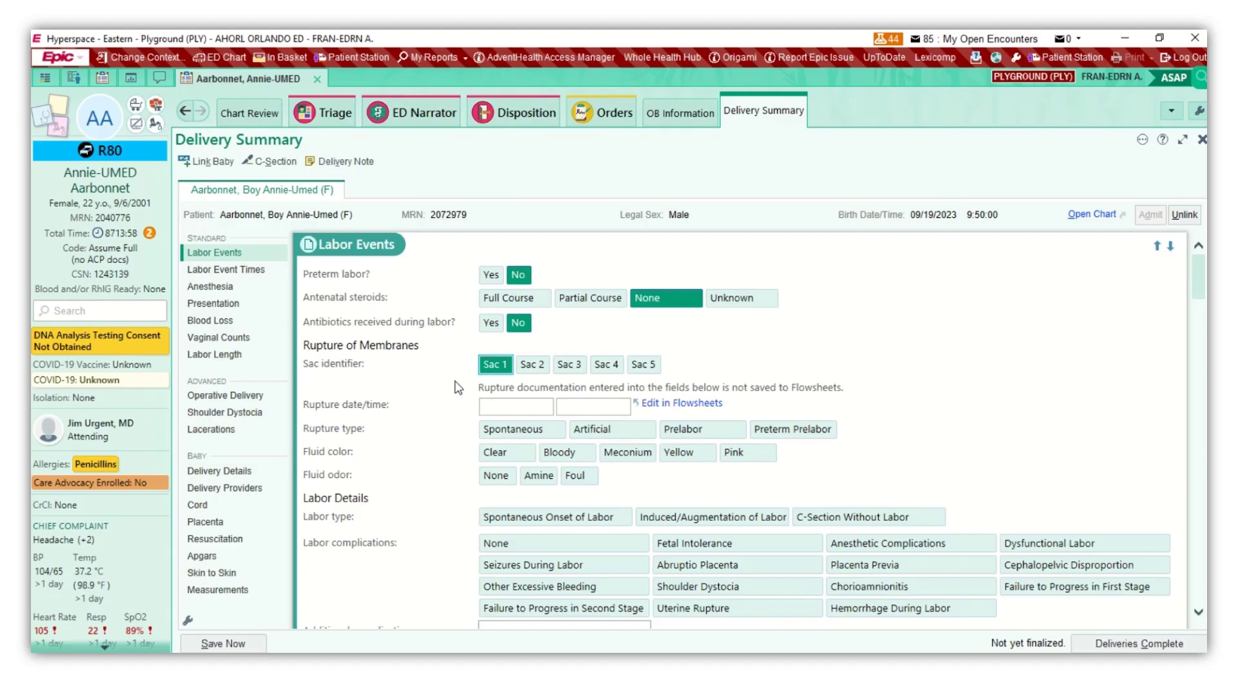
click(513, 410)
text(t)
key(Tab)
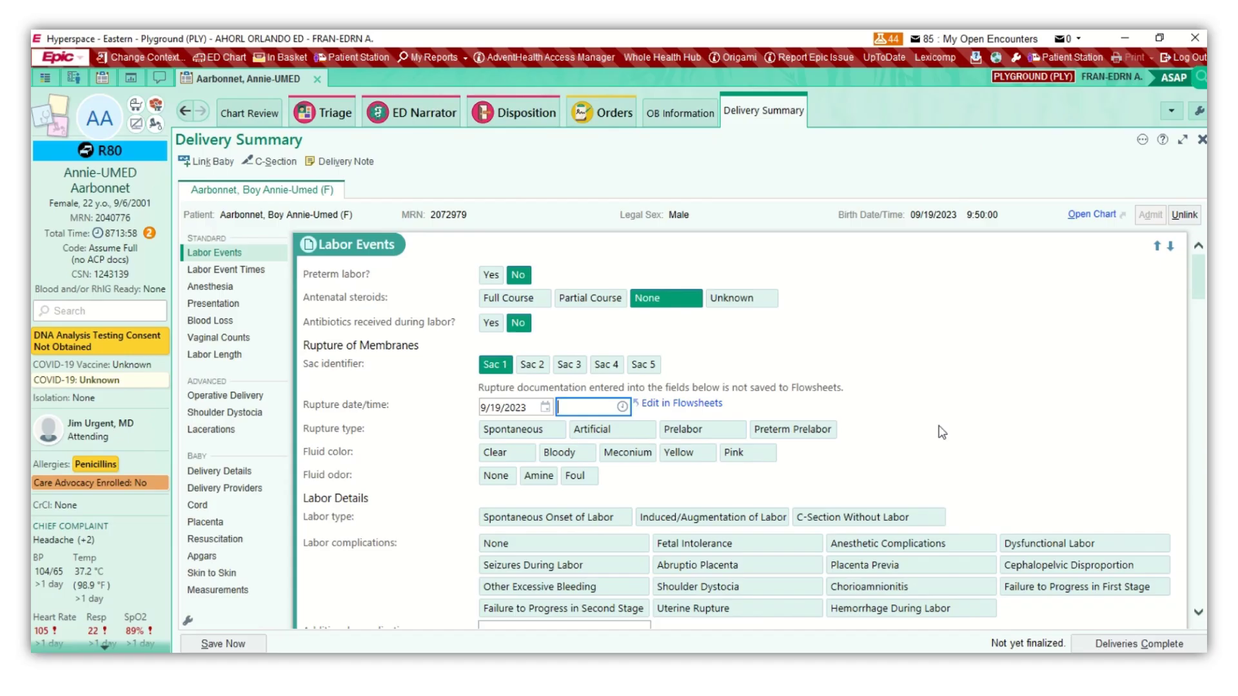
text(0930)
key(Tab)
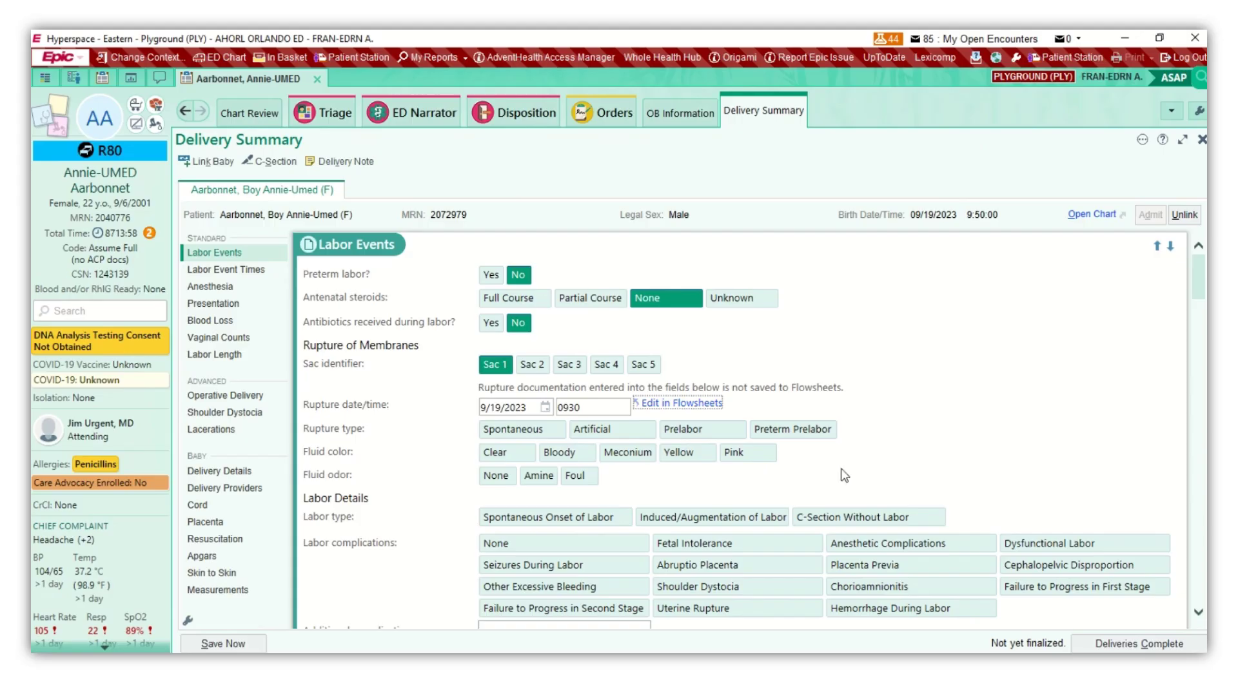
click(548, 434)
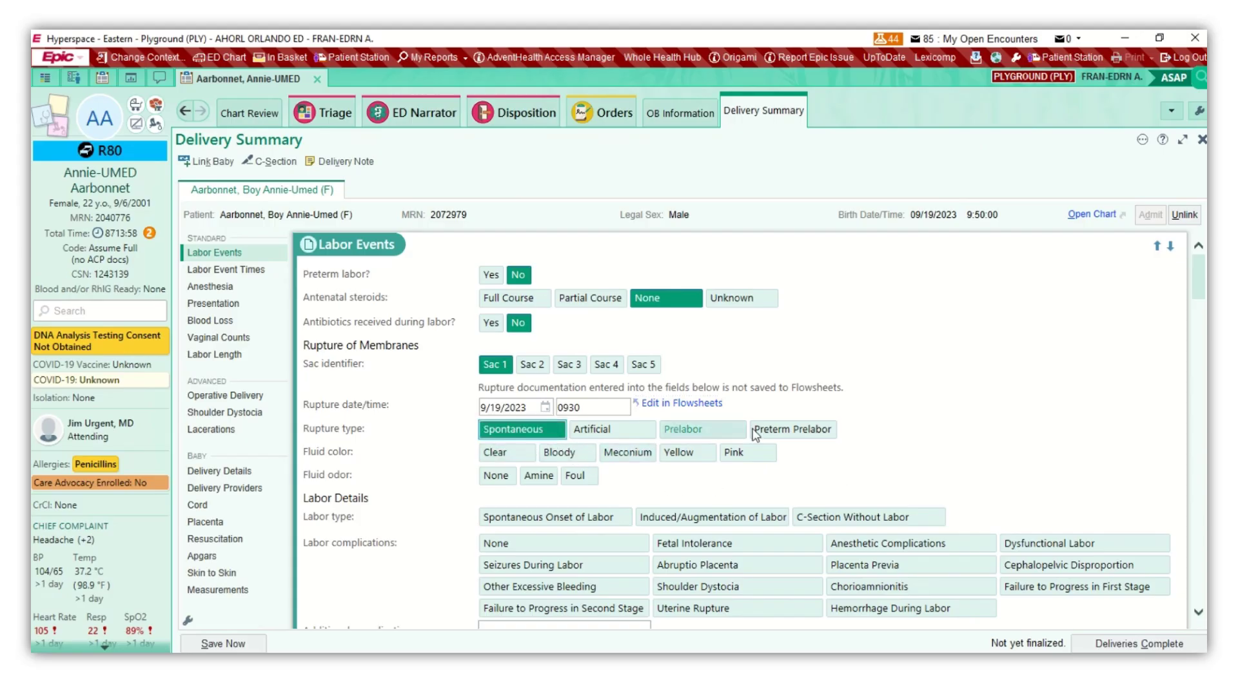
click(511, 458)
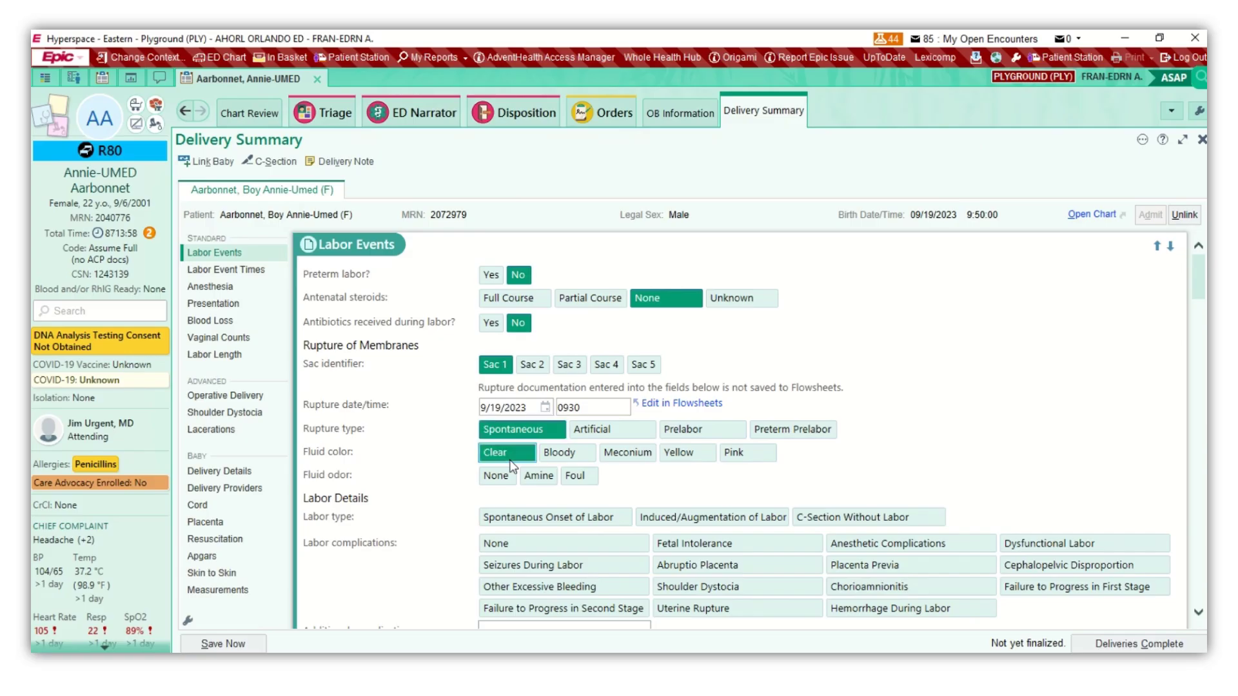
click(498, 478)
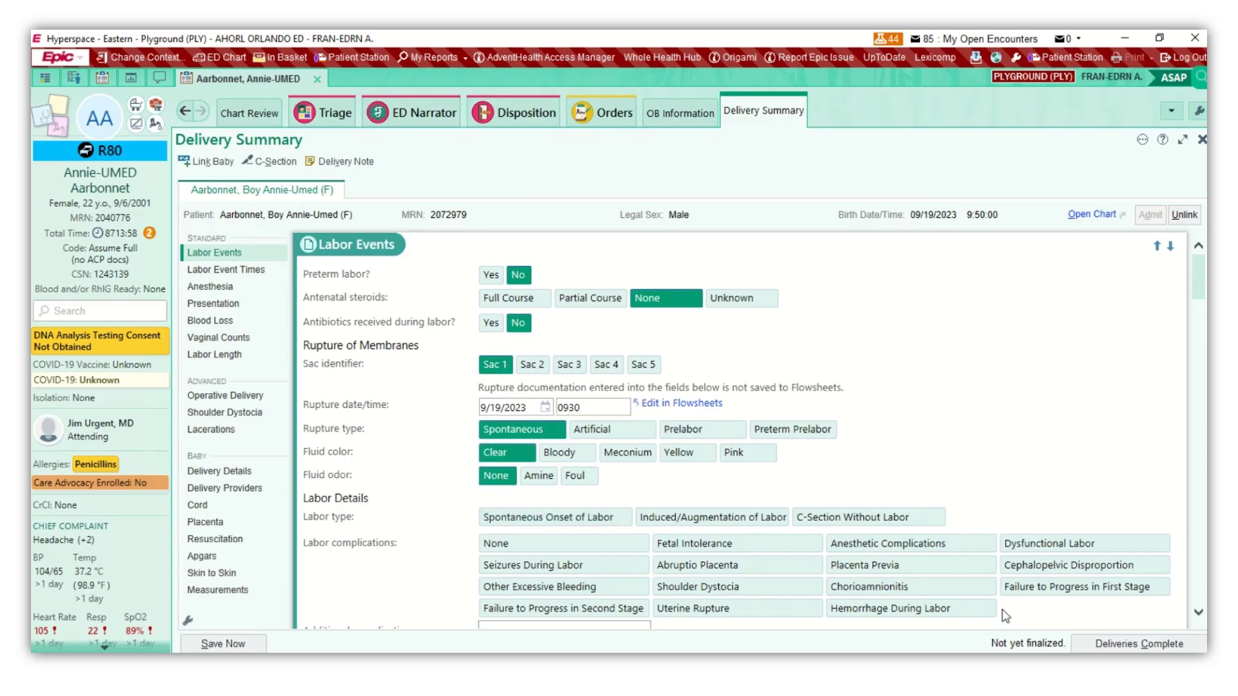
click(1197, 614)
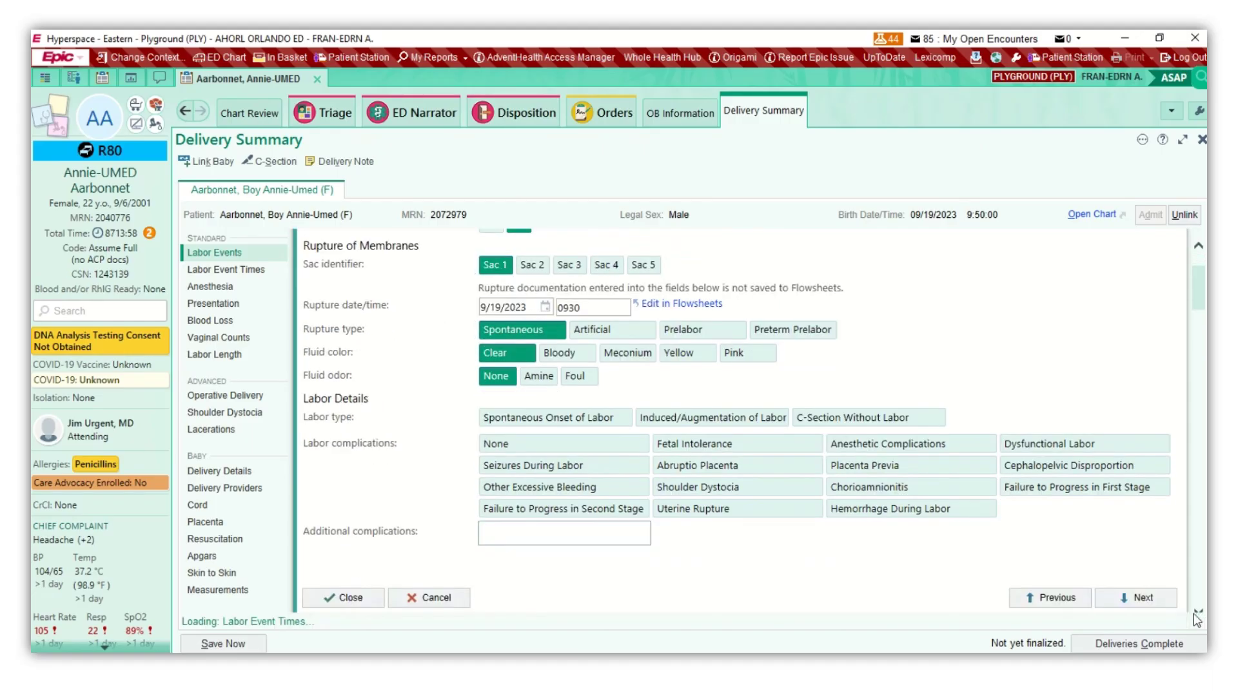
Set labor to Spontaneous Onset of Labor, with augmentation None and complications None.
click(1197, 613)
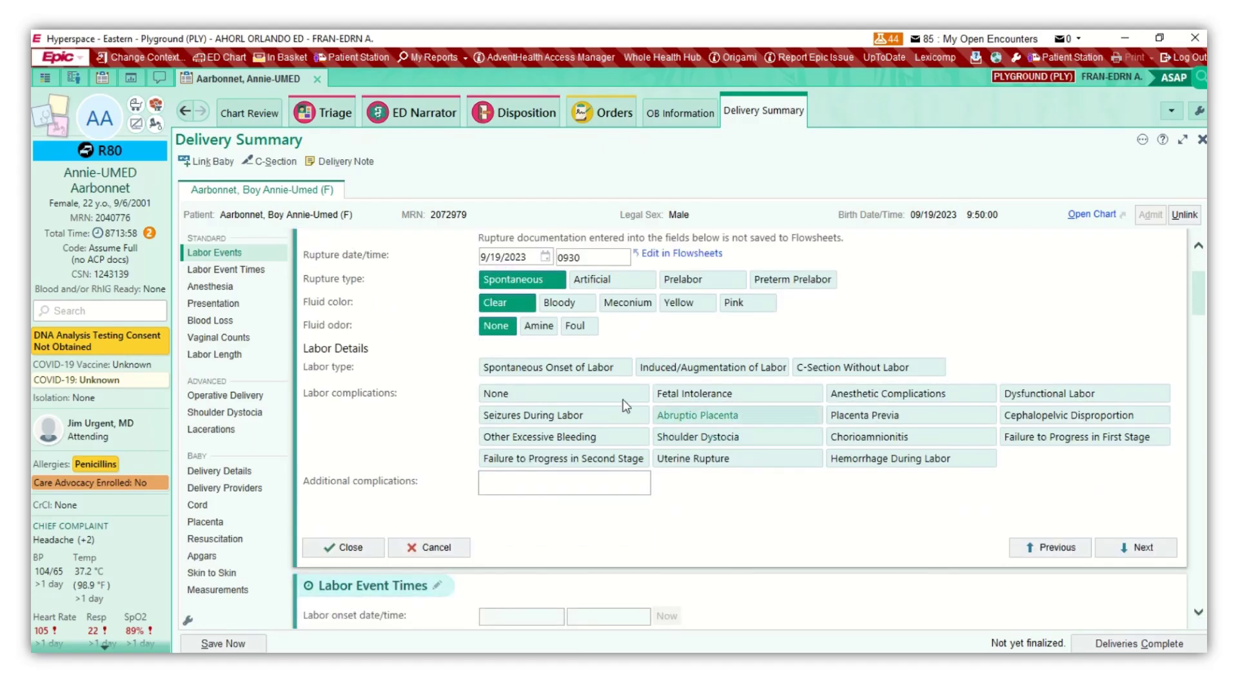
click(560, 370)
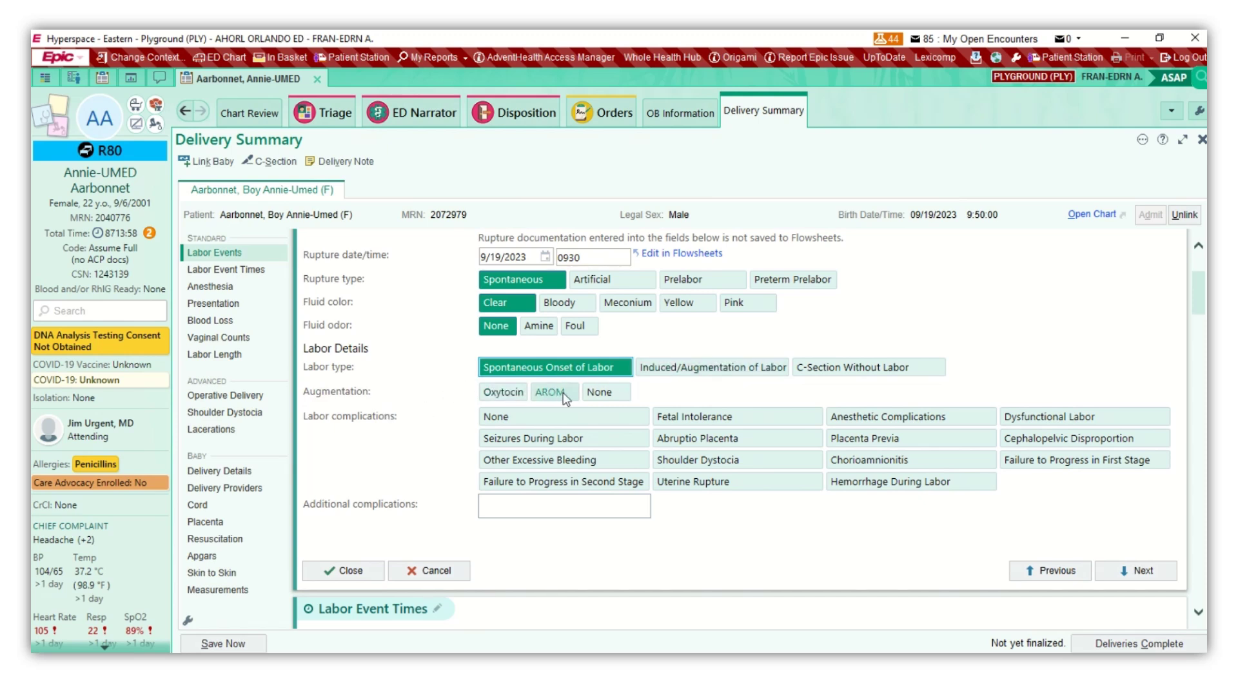
click(599, 392)
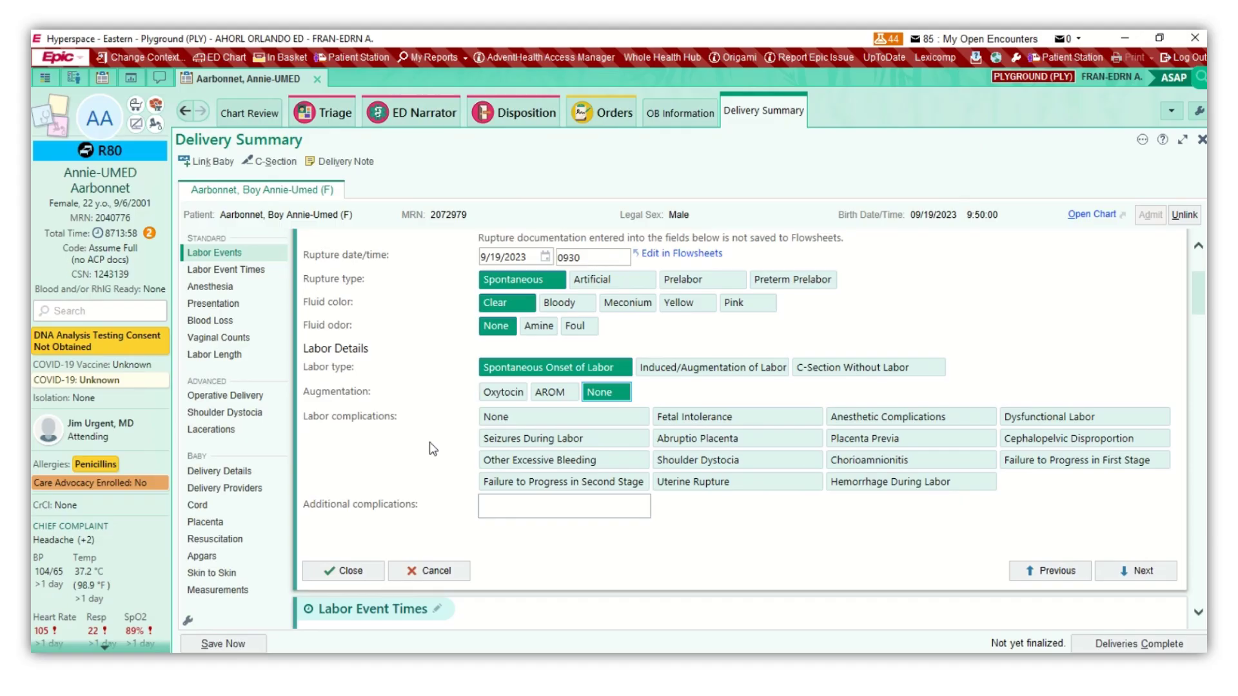
click(509, 422)
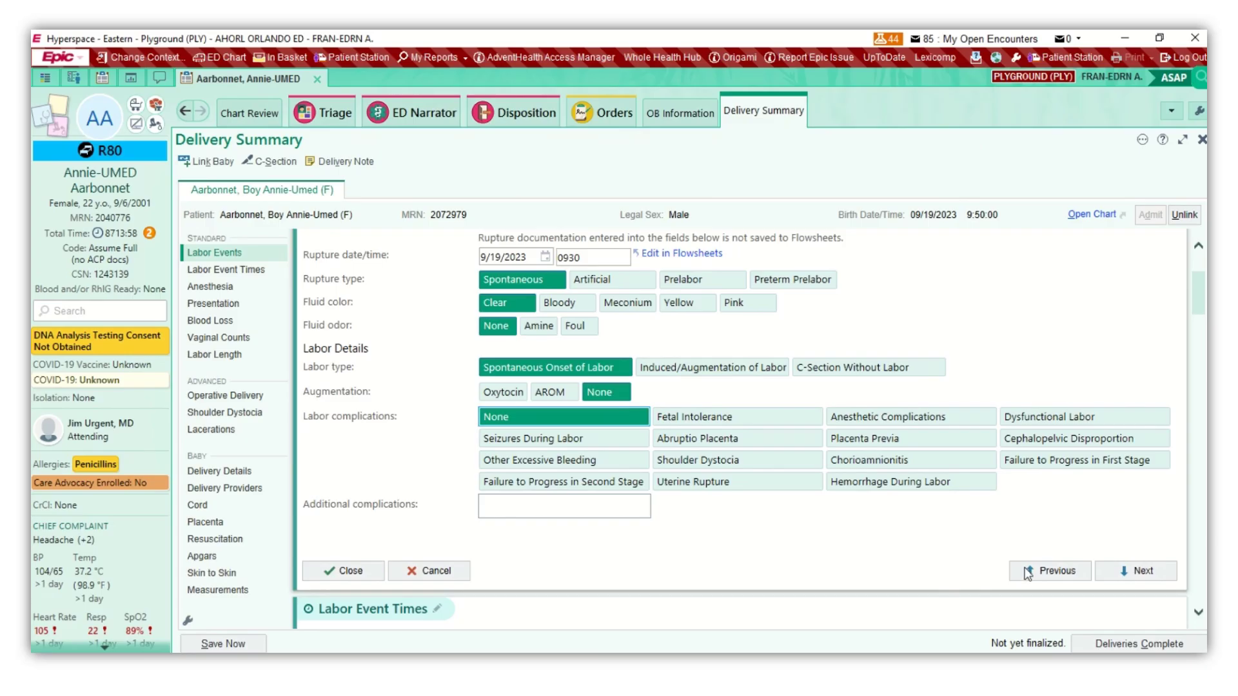
click(1130, 579)
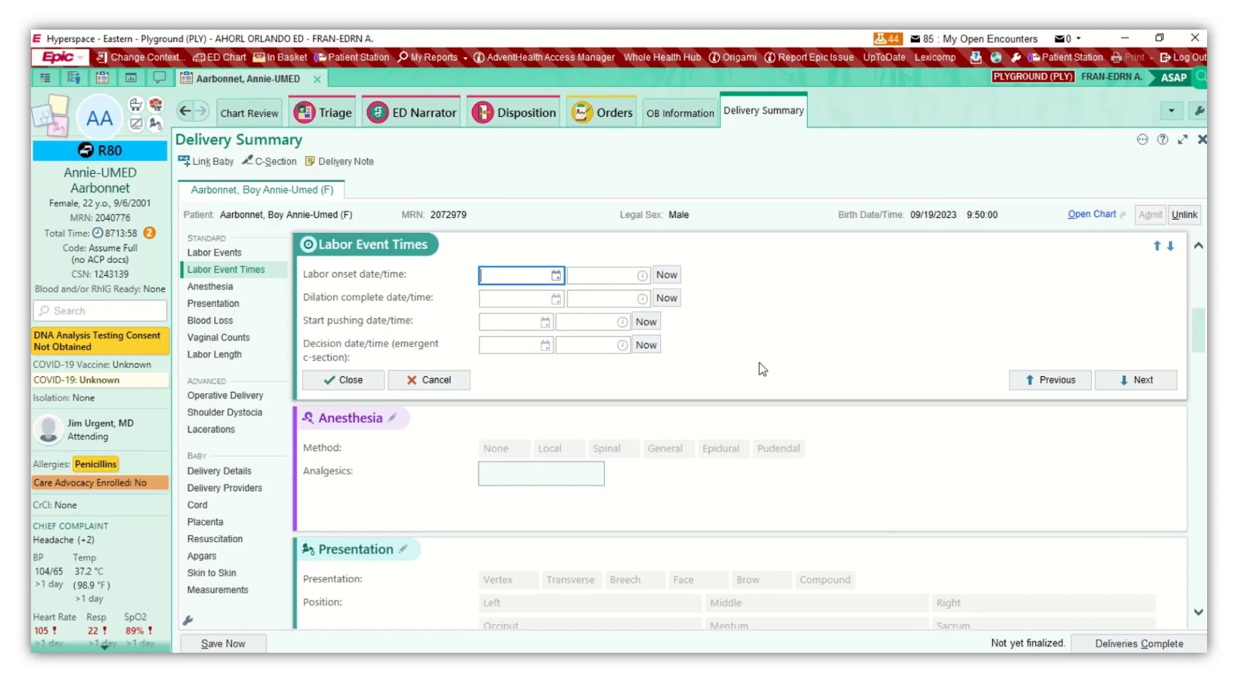
Record dilation complete at 9/19/2023 0945.
click(529, 303)
text(t)
key(Tab)
text(0945)
key(Tab)
click(782, 341)
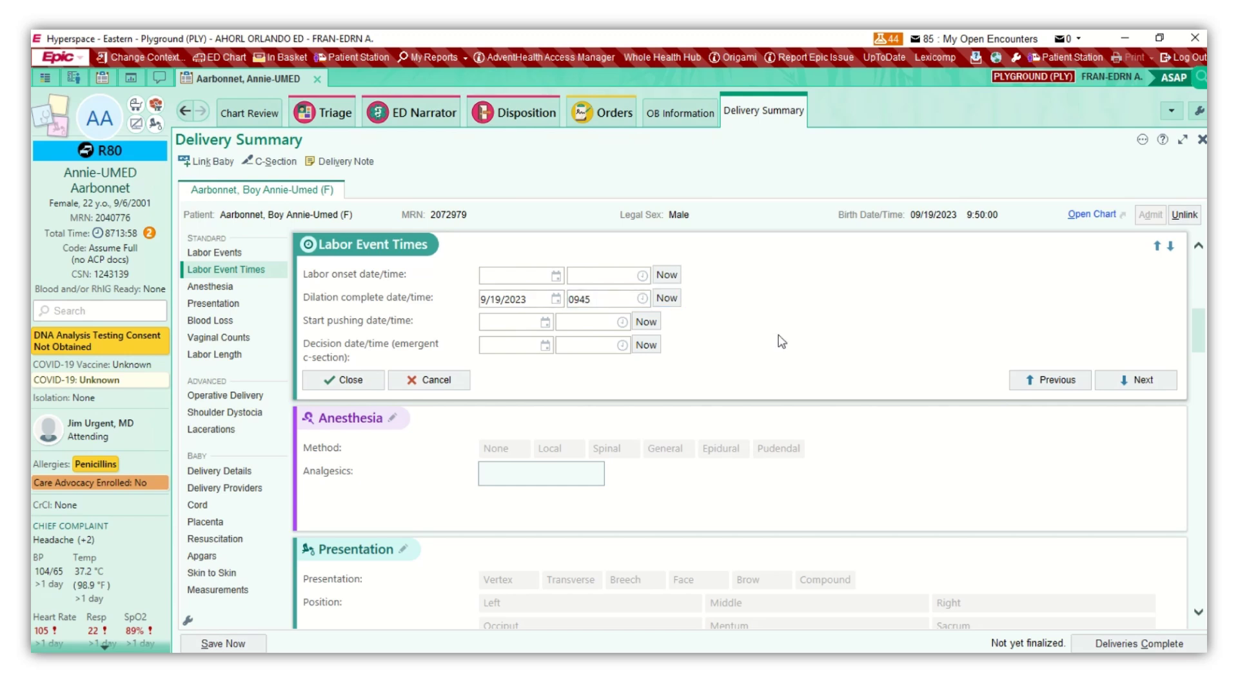
Record start pushing at 9/19/2023 0945.
click(519, 321)
text(t)
key(Tab)
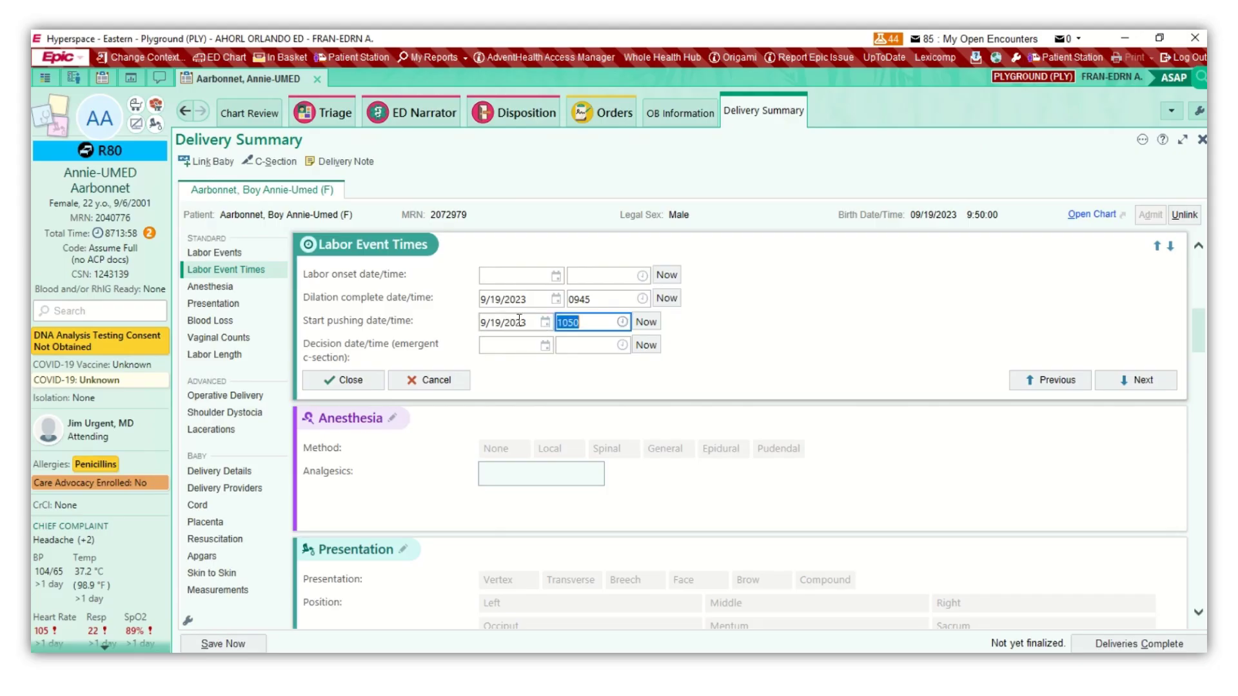
text(0945)
key(Tab)
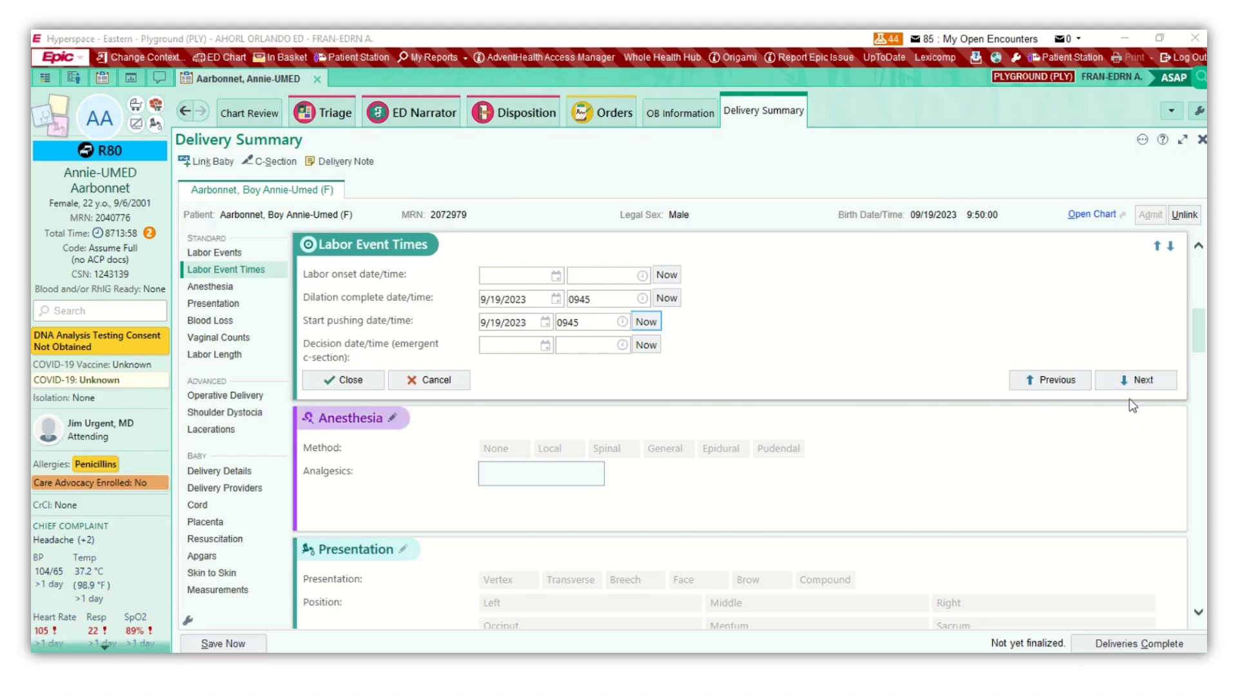
click(1133, 379)
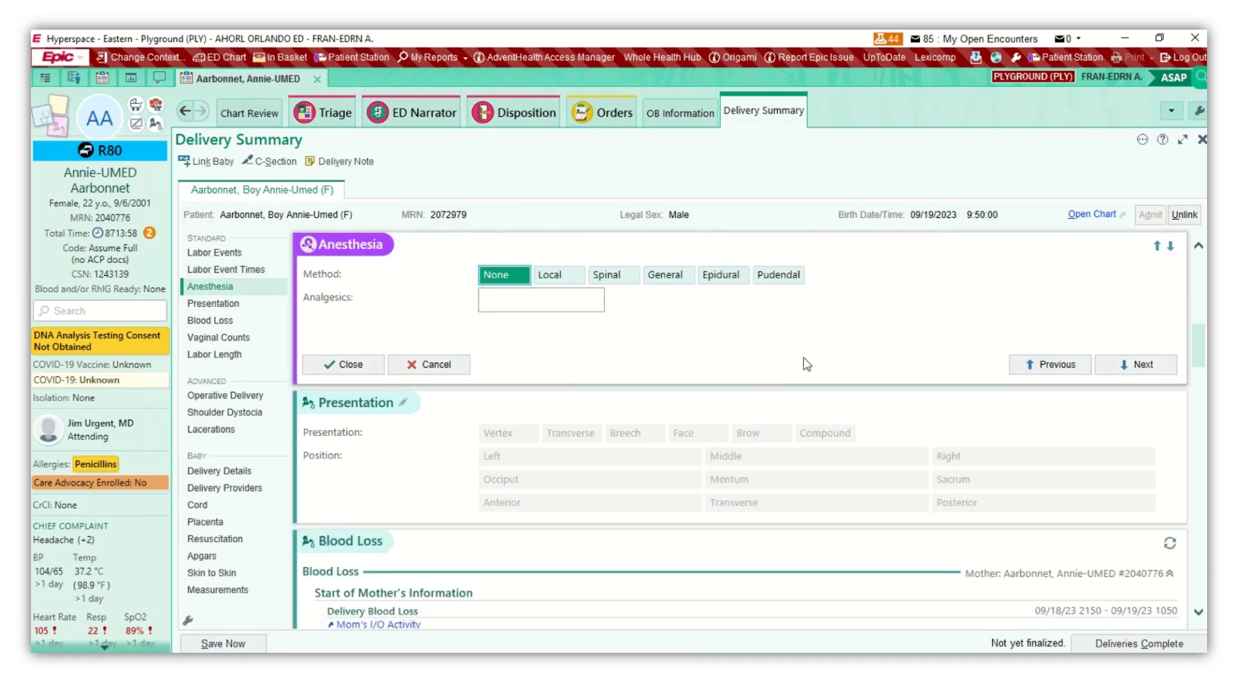
Set the newborn's presentation to Vertex and continue to Blood Loss.
click(1128, 371)
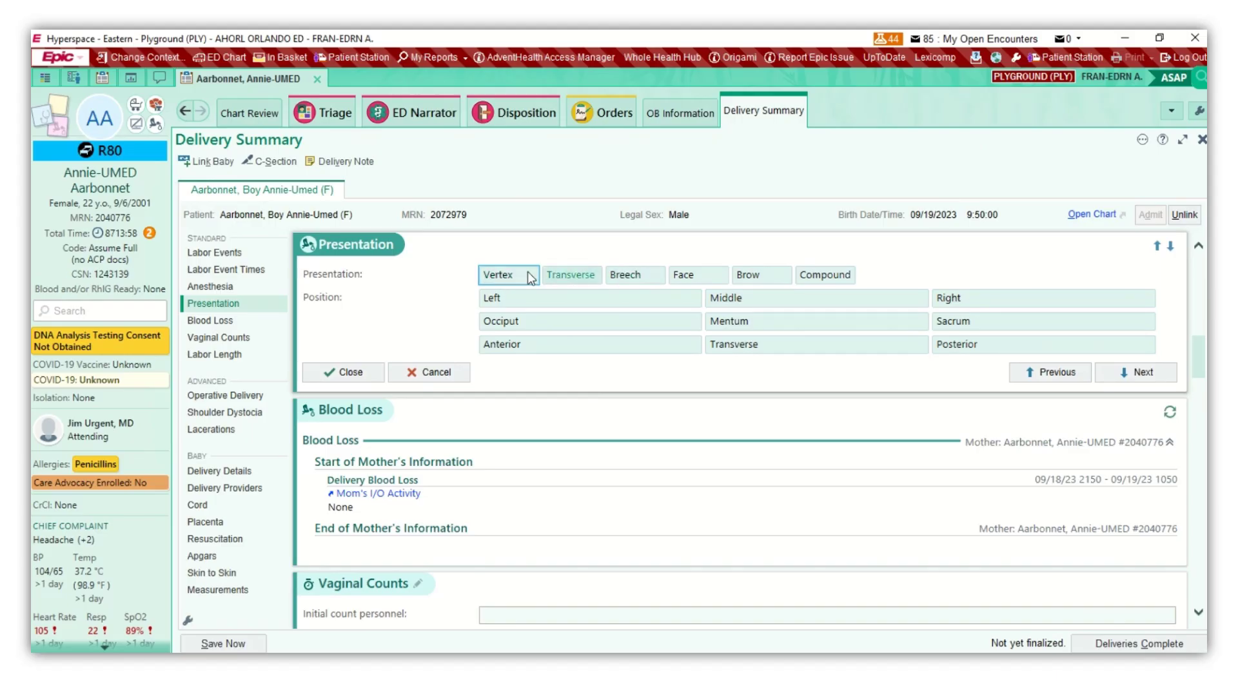
click(500, 277)
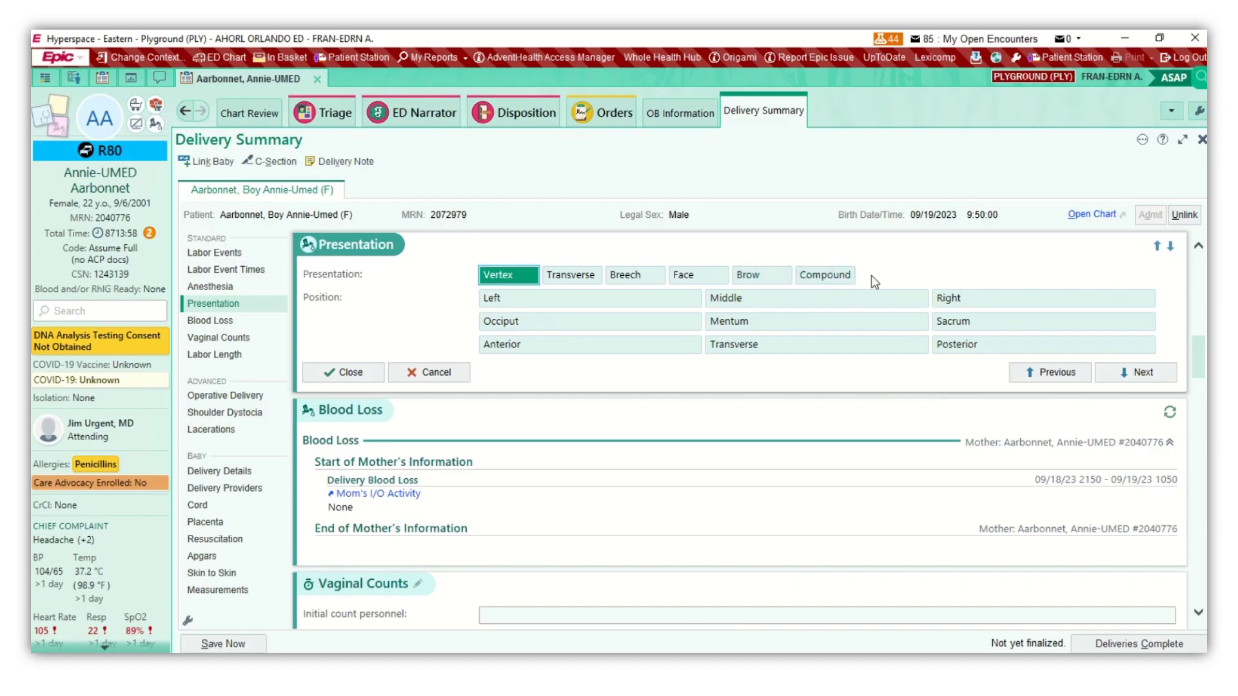
click(1128, 380)
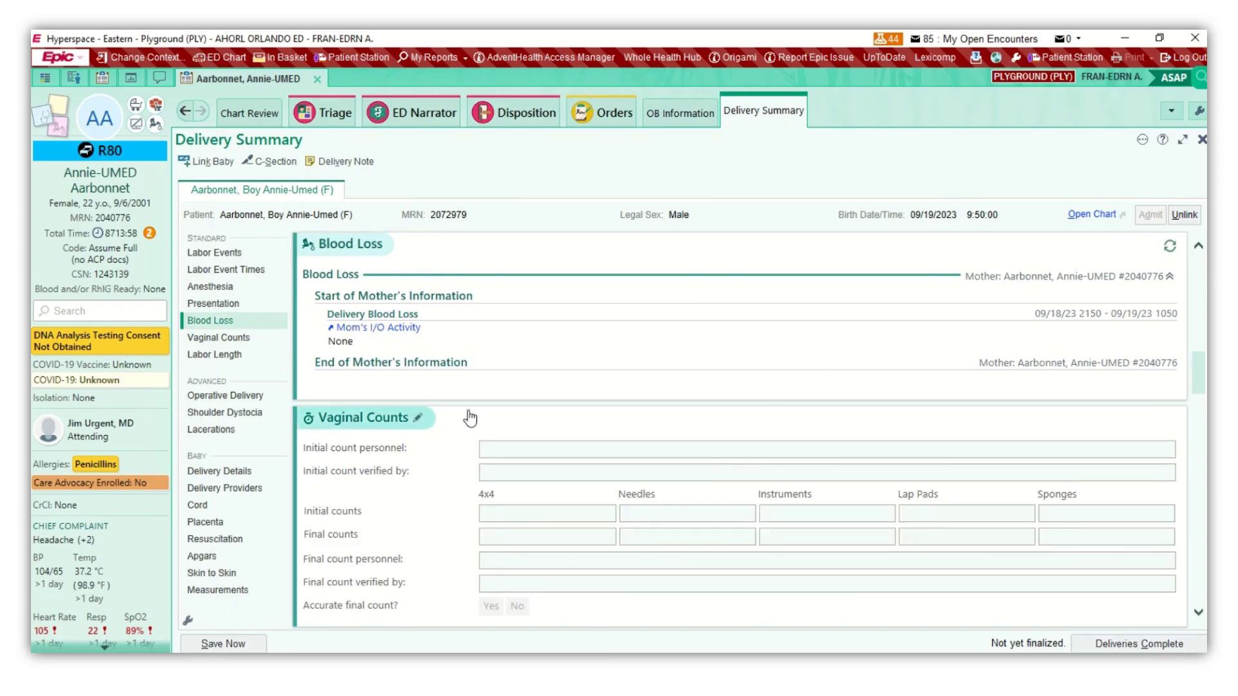
In Operative Delivery, record forceps and vacuum extraction as not attempted.
click(226, 342)
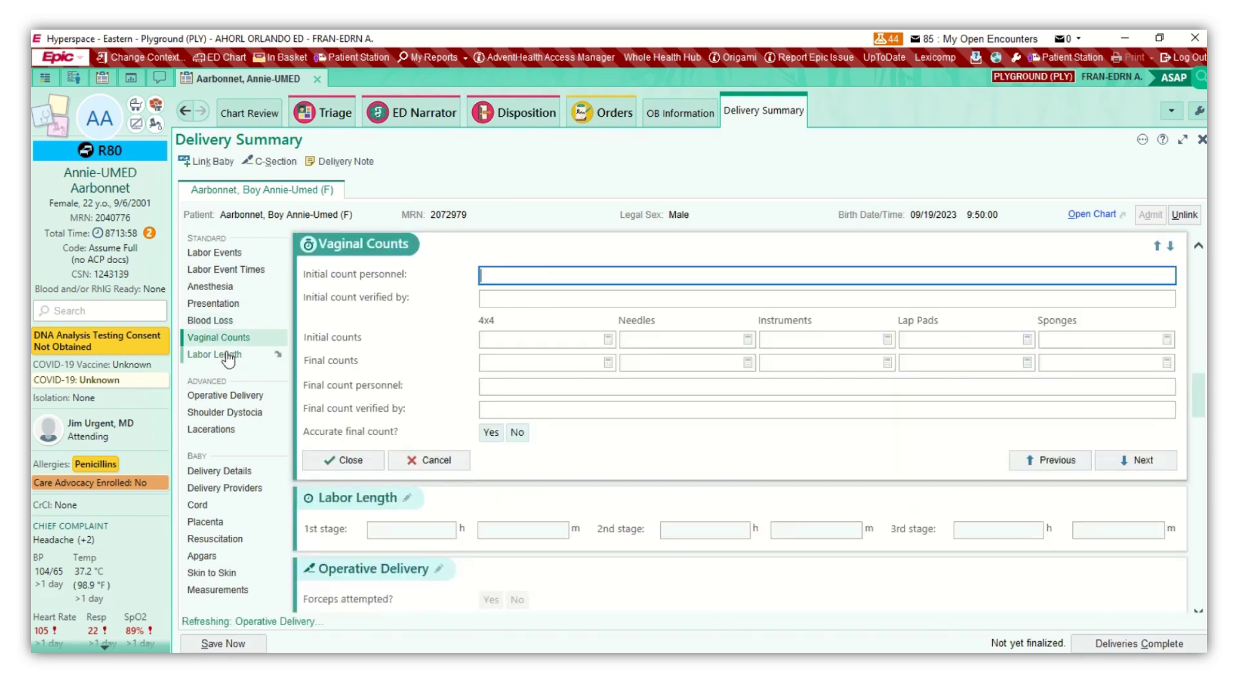
click(227, 355)
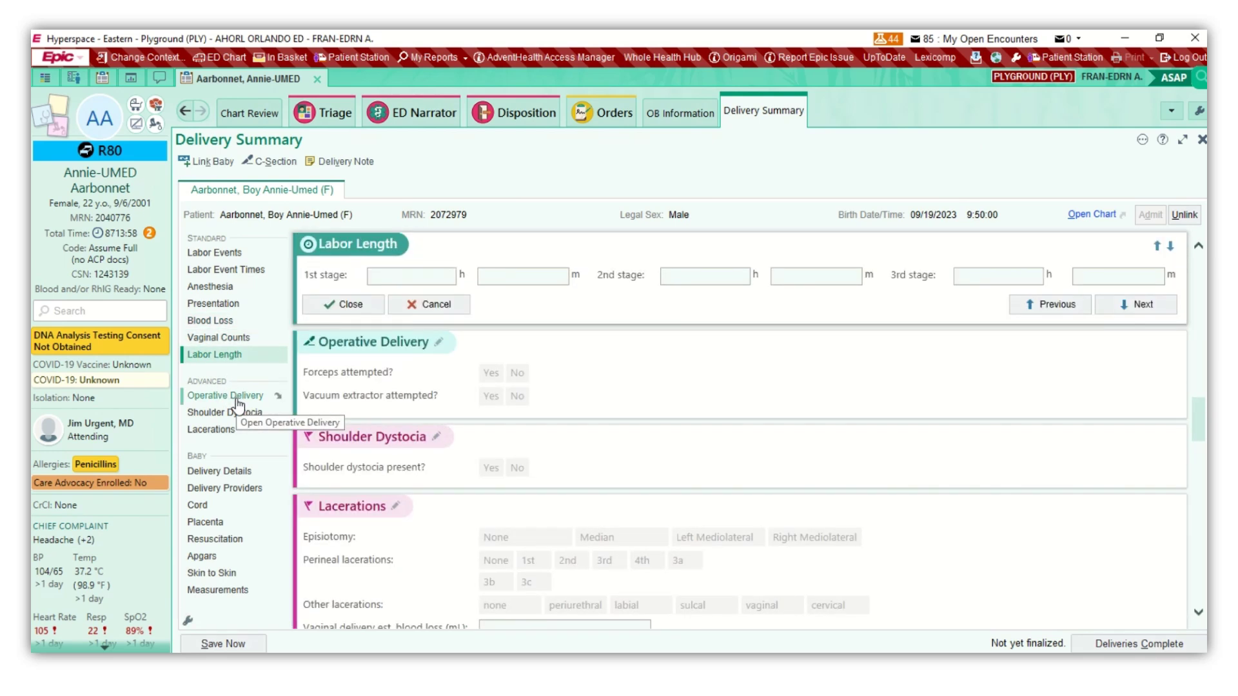
click(1135, 304)
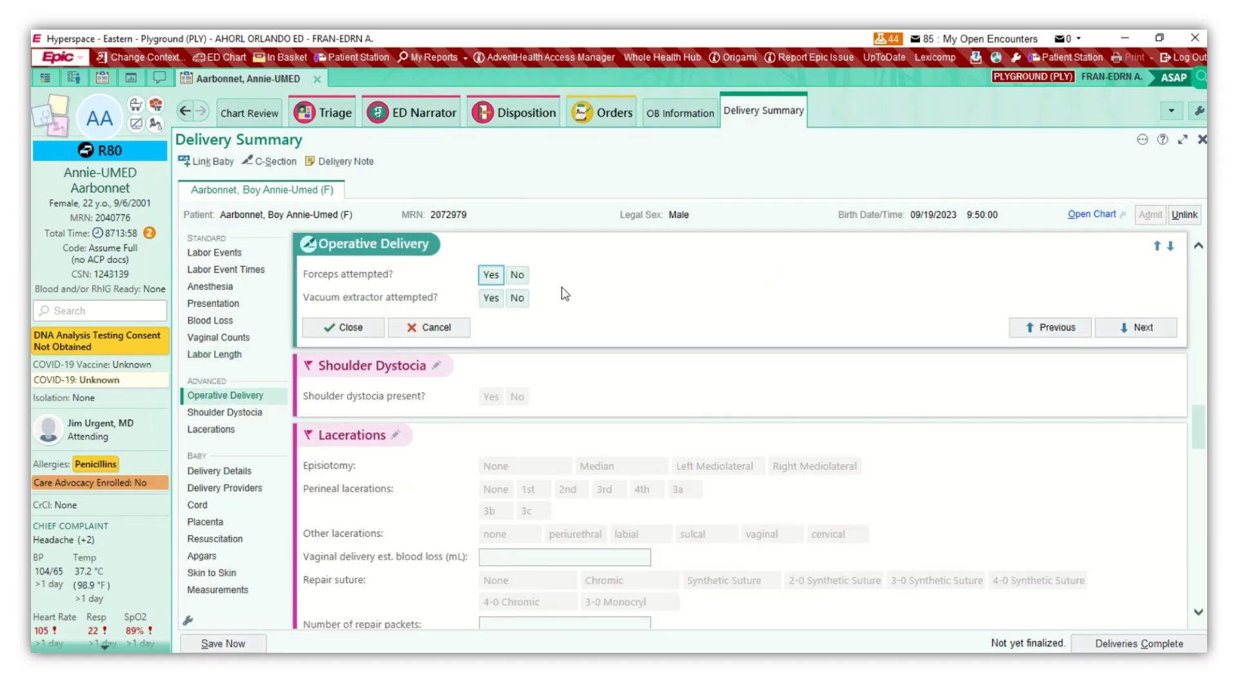
click(517, 275)
click(519, 300)
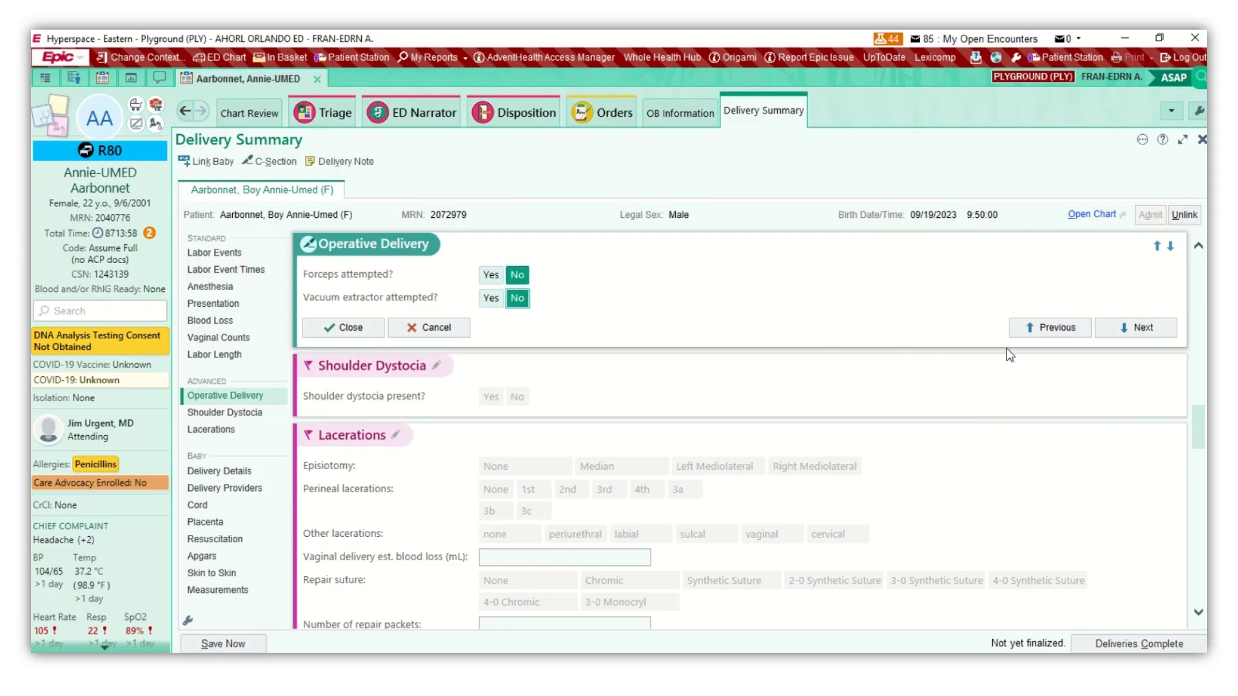
Set shoulder dystocia to No.
click(1146, 329)
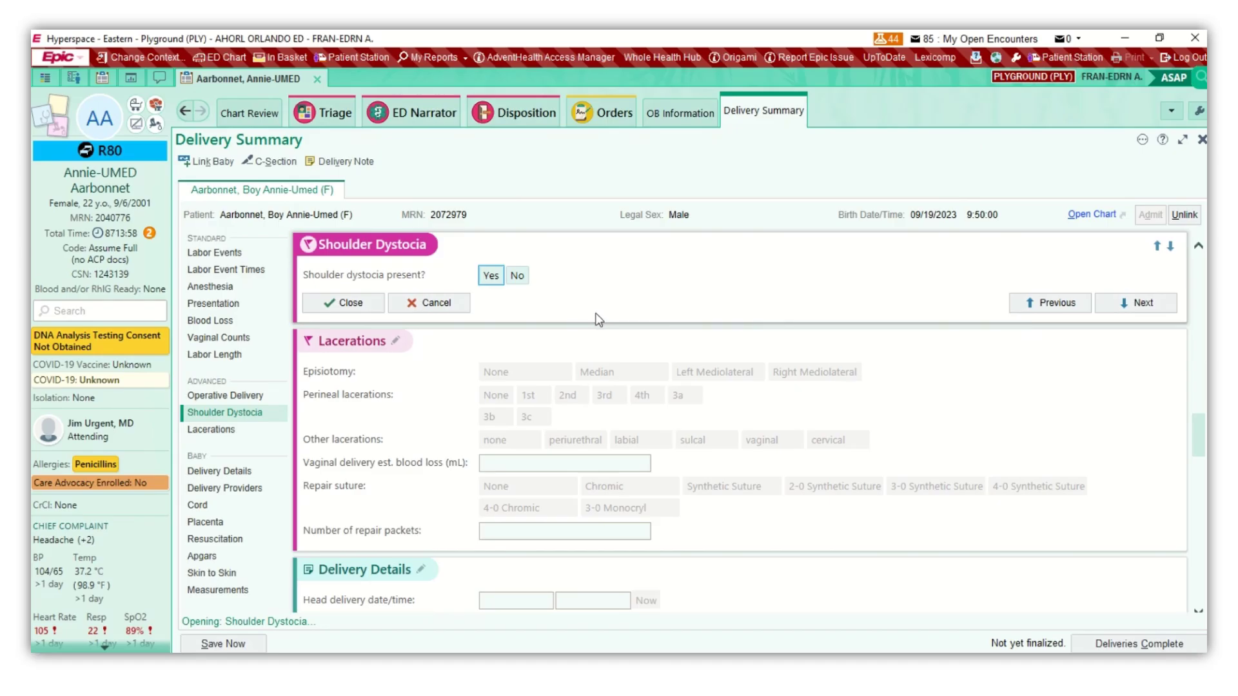
click(519, 277)
click(1047, 302)
click(1156, 334)
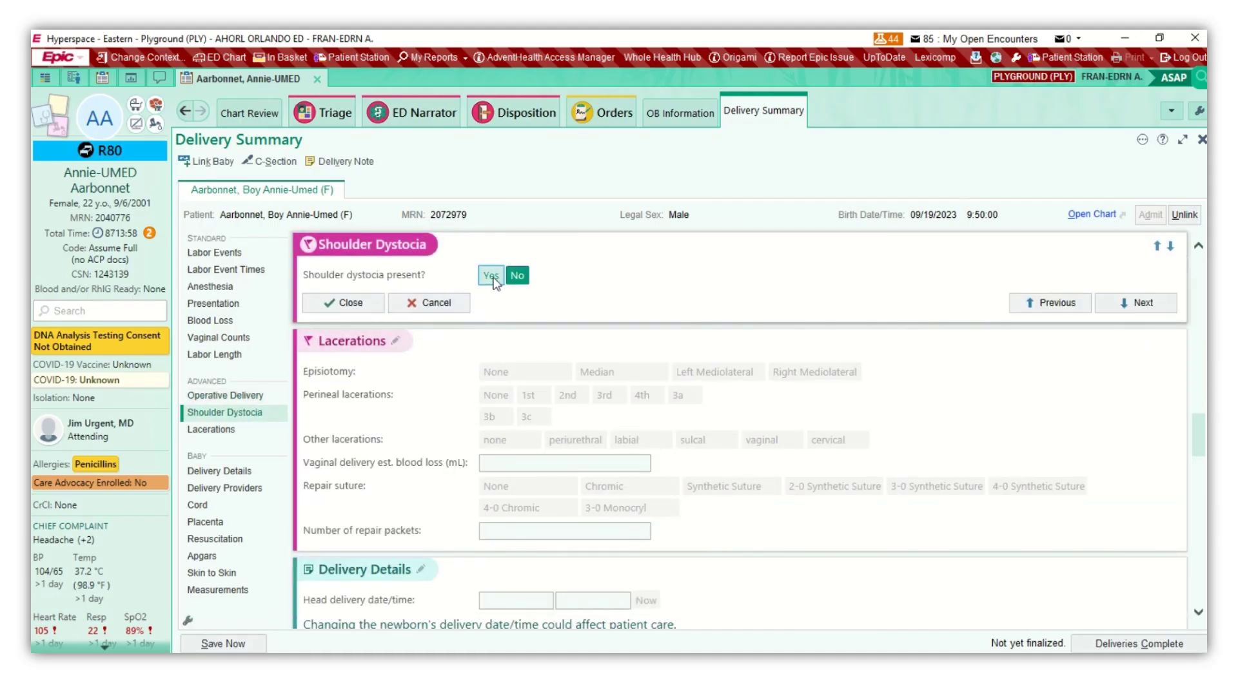
click(491, 278)
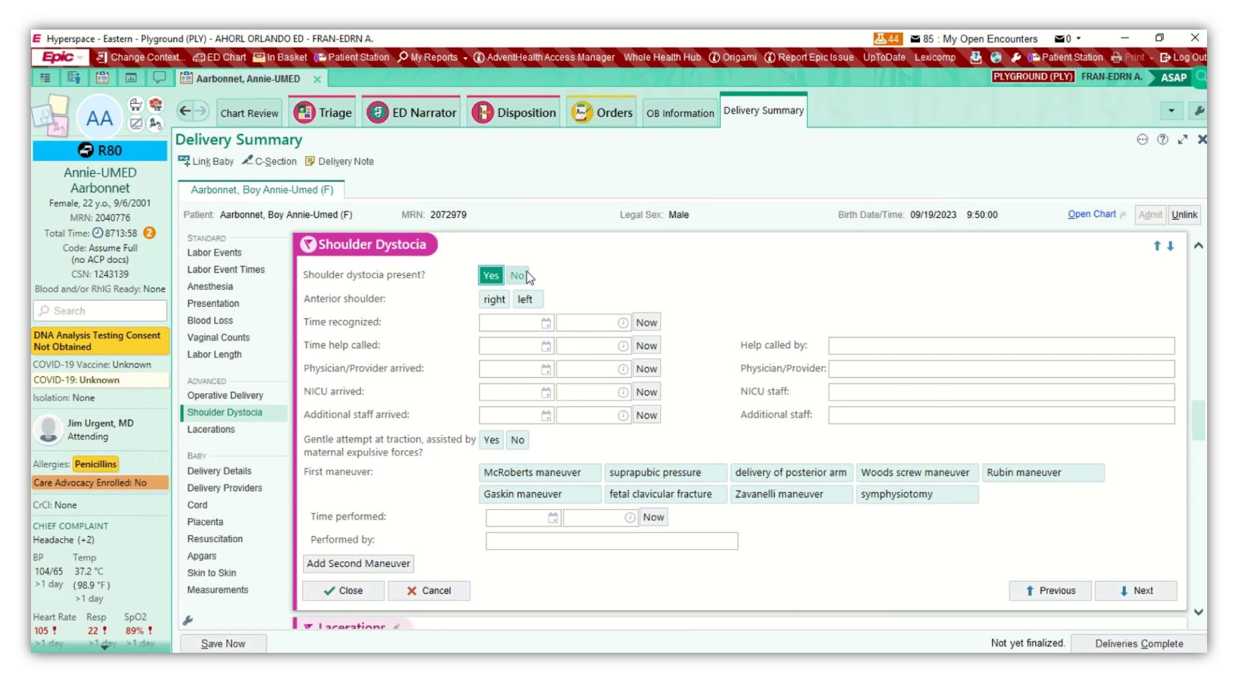
click(526, 275)
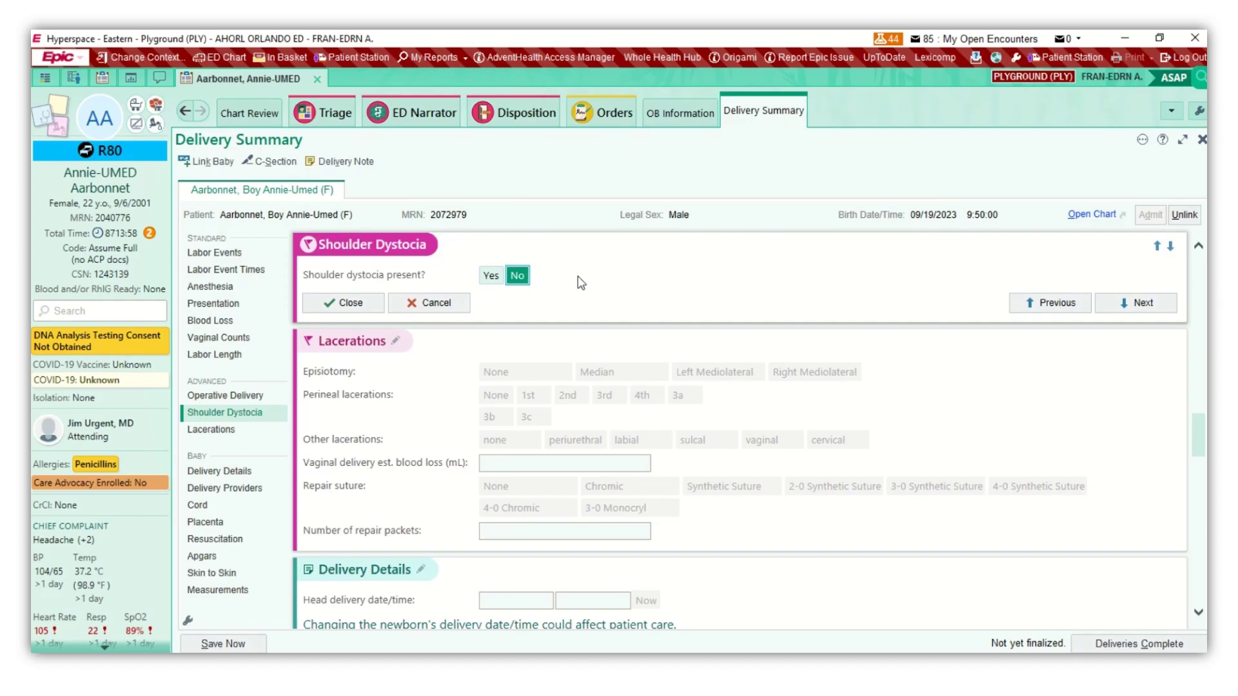
click(1135, 309)
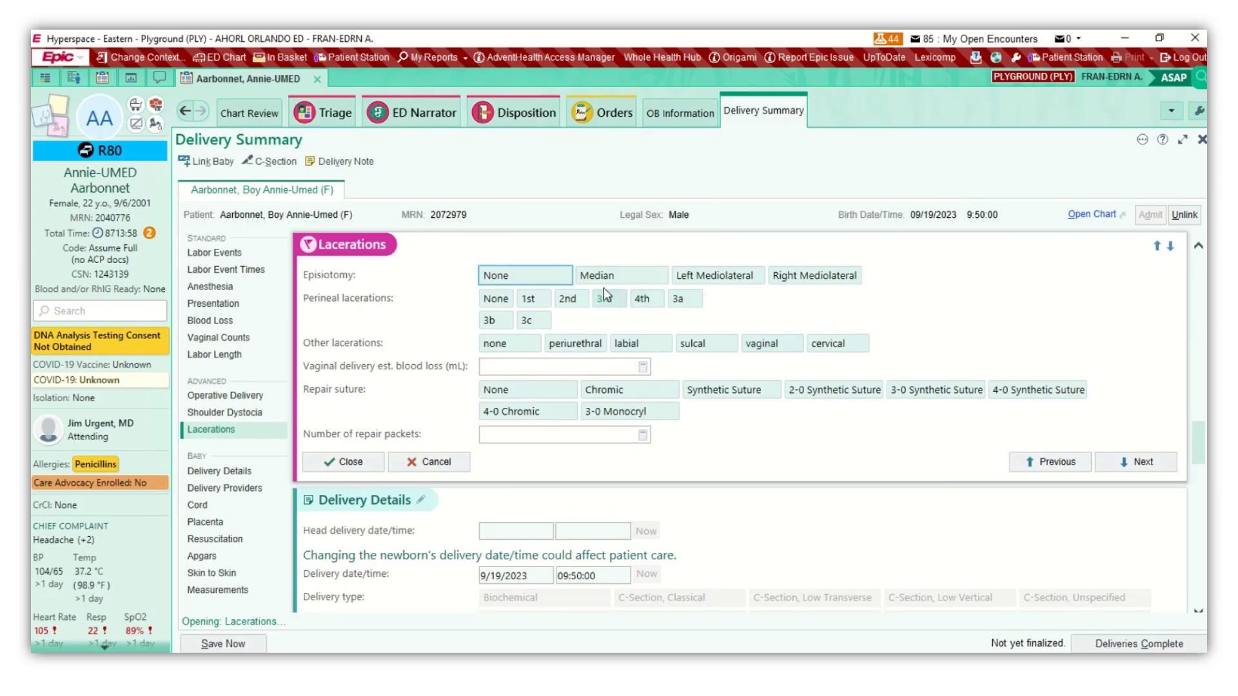
Set Episiotomy None, Perineal laceration 1st degree with Repaired Yes, and Other lacerations None.
click(537, 277)
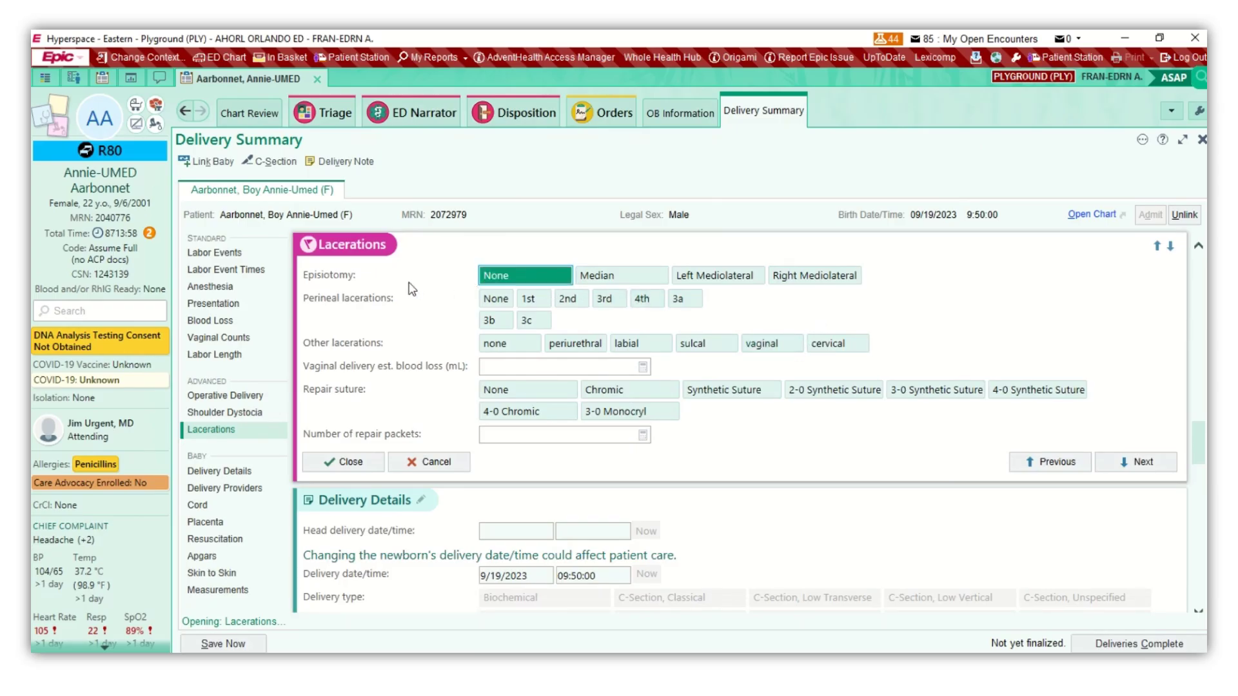
click(537, 297)
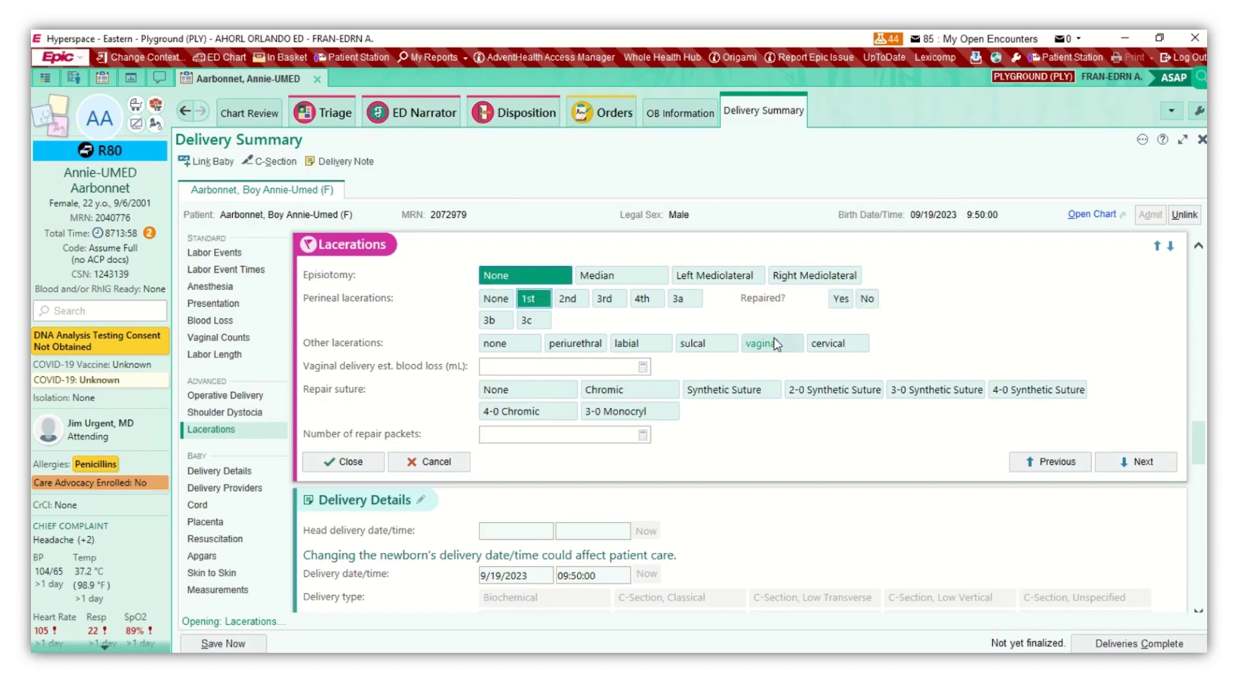
click(850, 299)
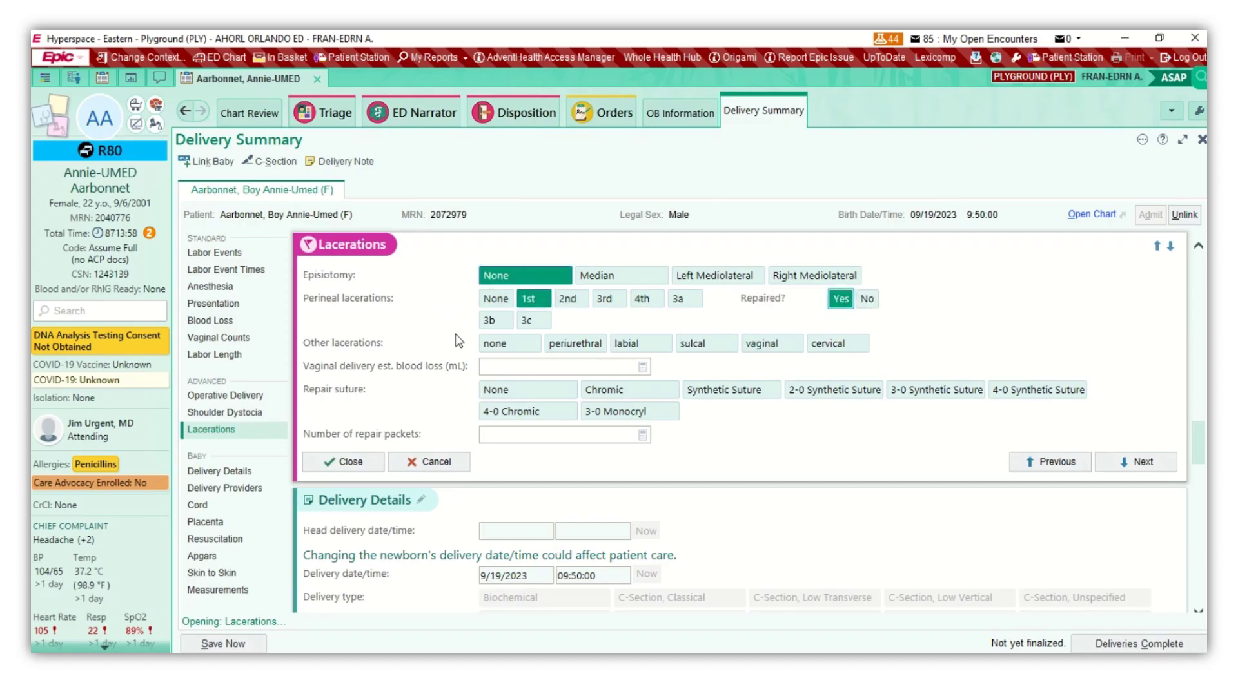
click(493, 348)
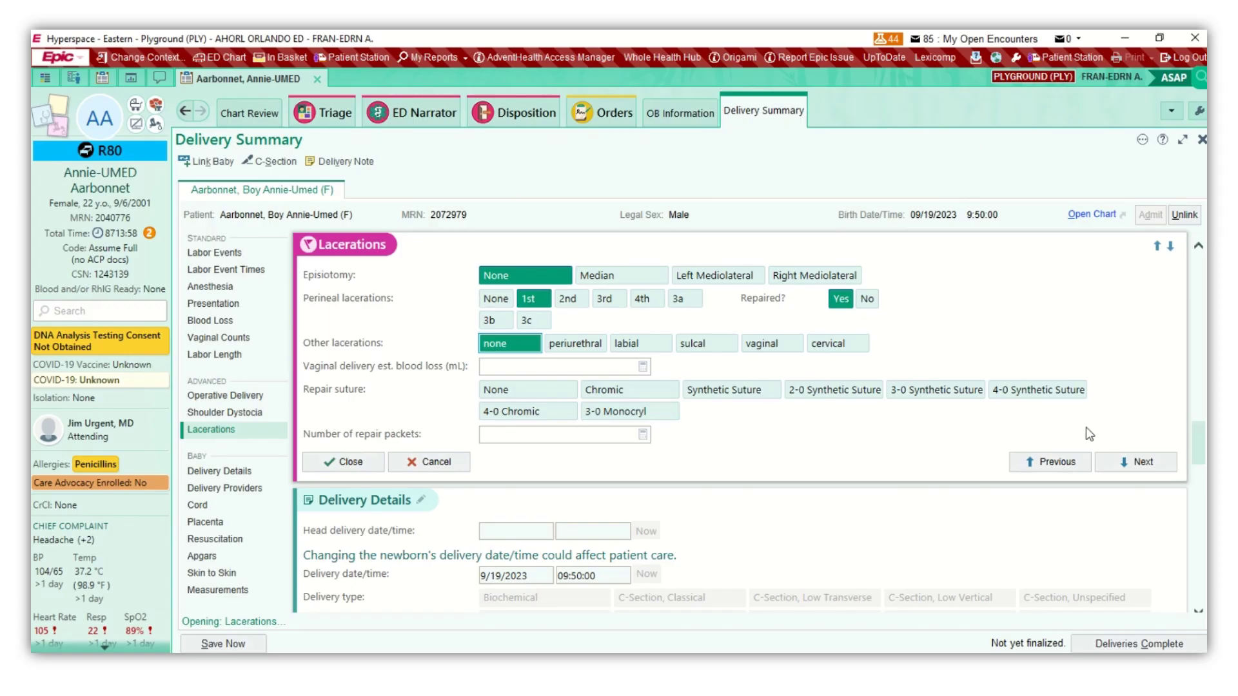
Enter head delivery as 9/19/2023 09:50 and set delivery type Vaginal, Spontaneous.
click(1141, 461)
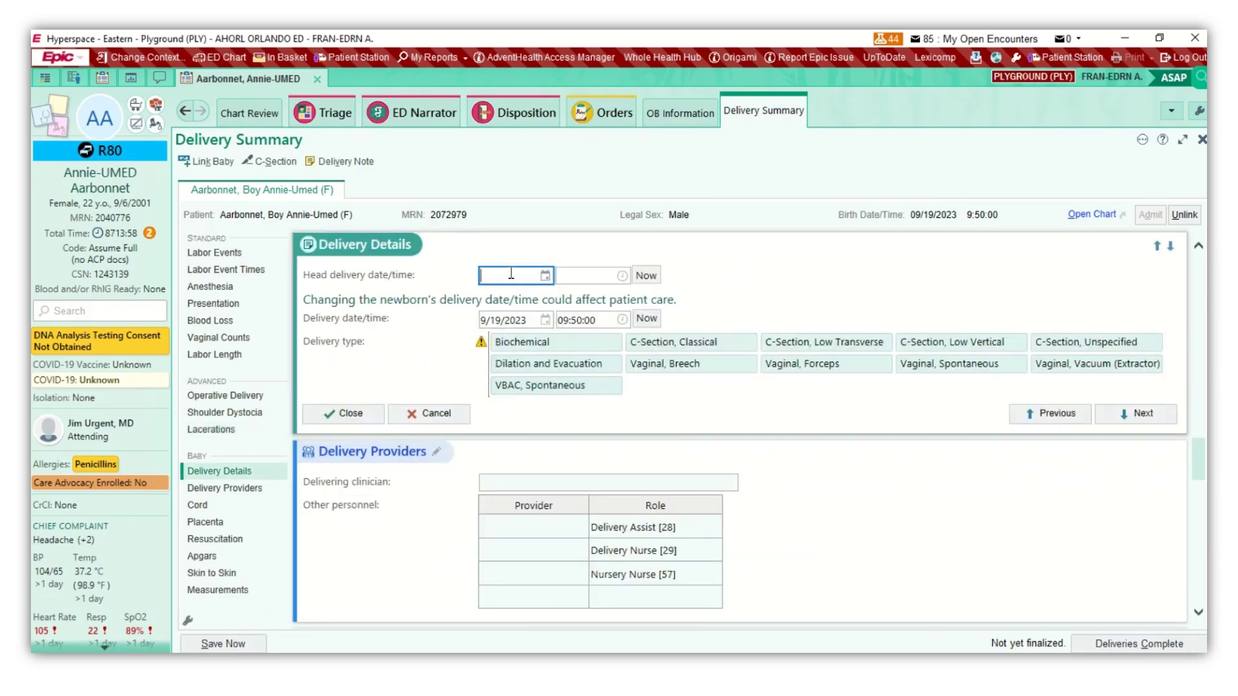
text(t)
key(Tab)
text(09:)
text(50)
key(Tab)
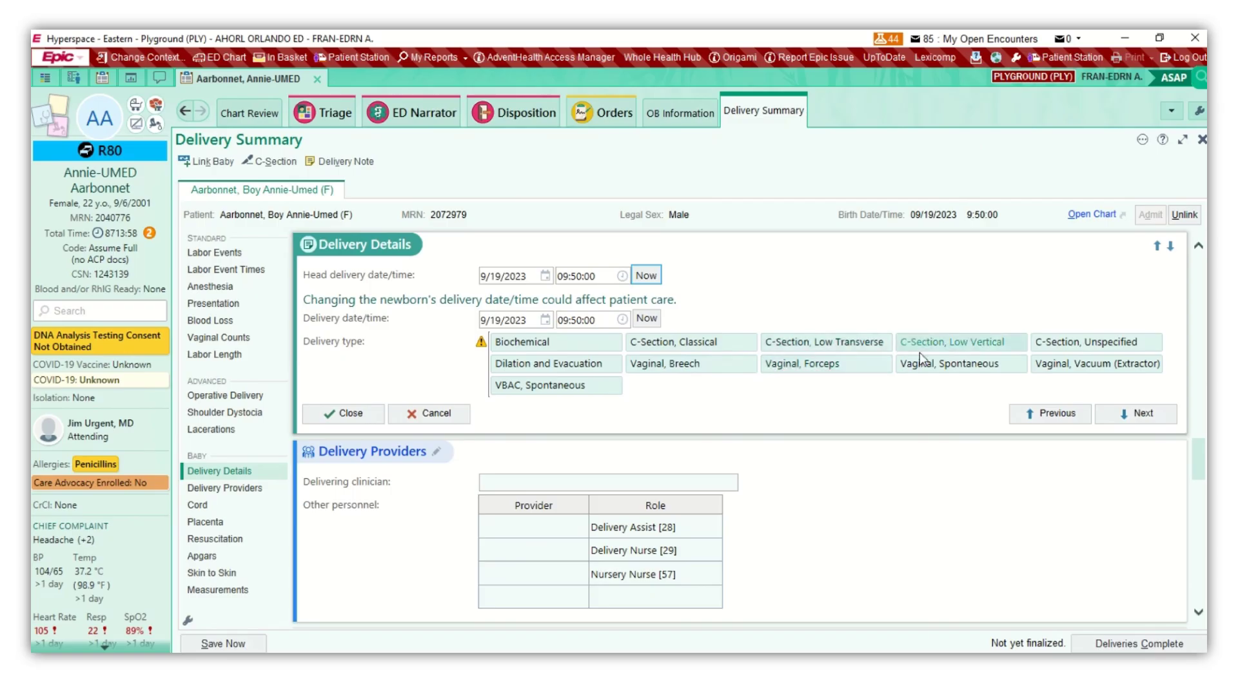
click(946, 367)
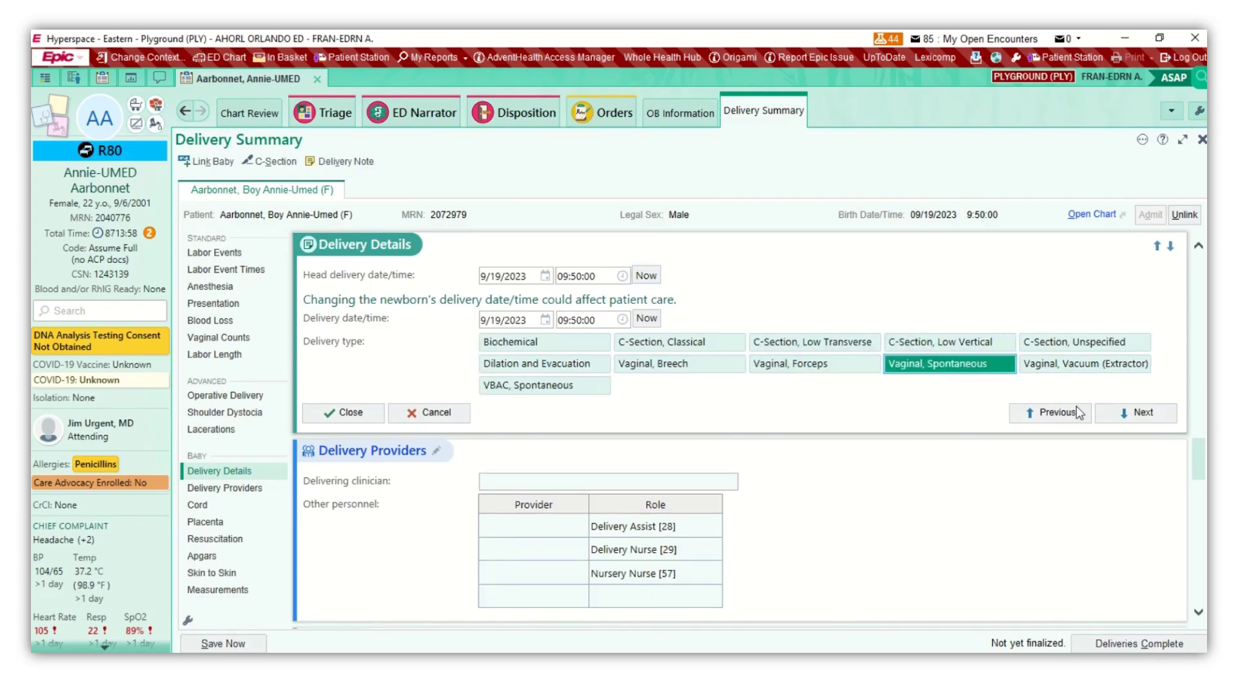
Assign the delivering clinician from the recent providers list.
click(1122, 420)
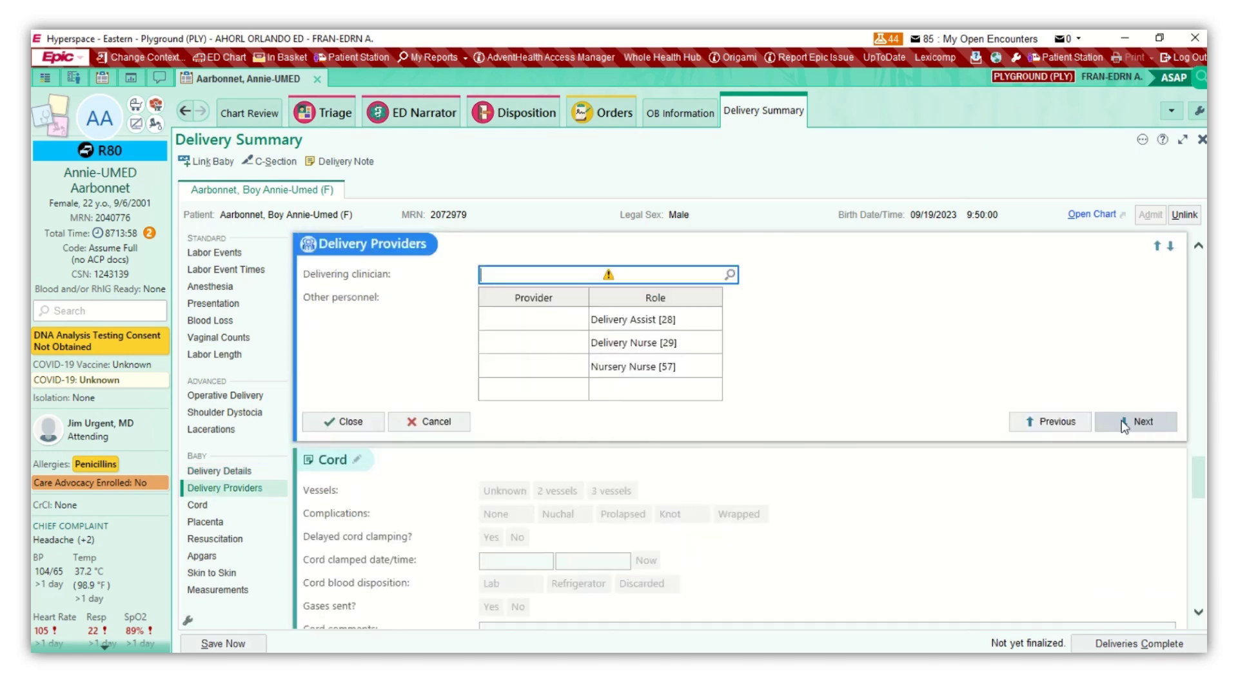
text(mounta)
key(BackSpace)
key(BackSpace)
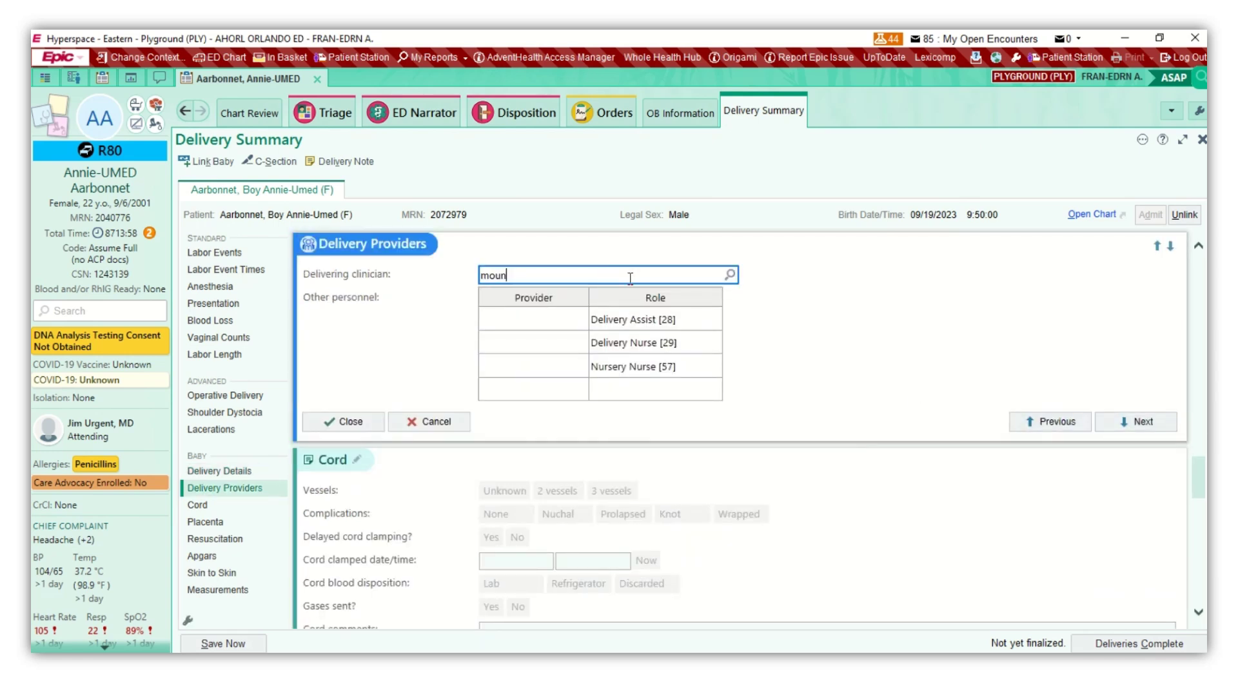
key(Return)
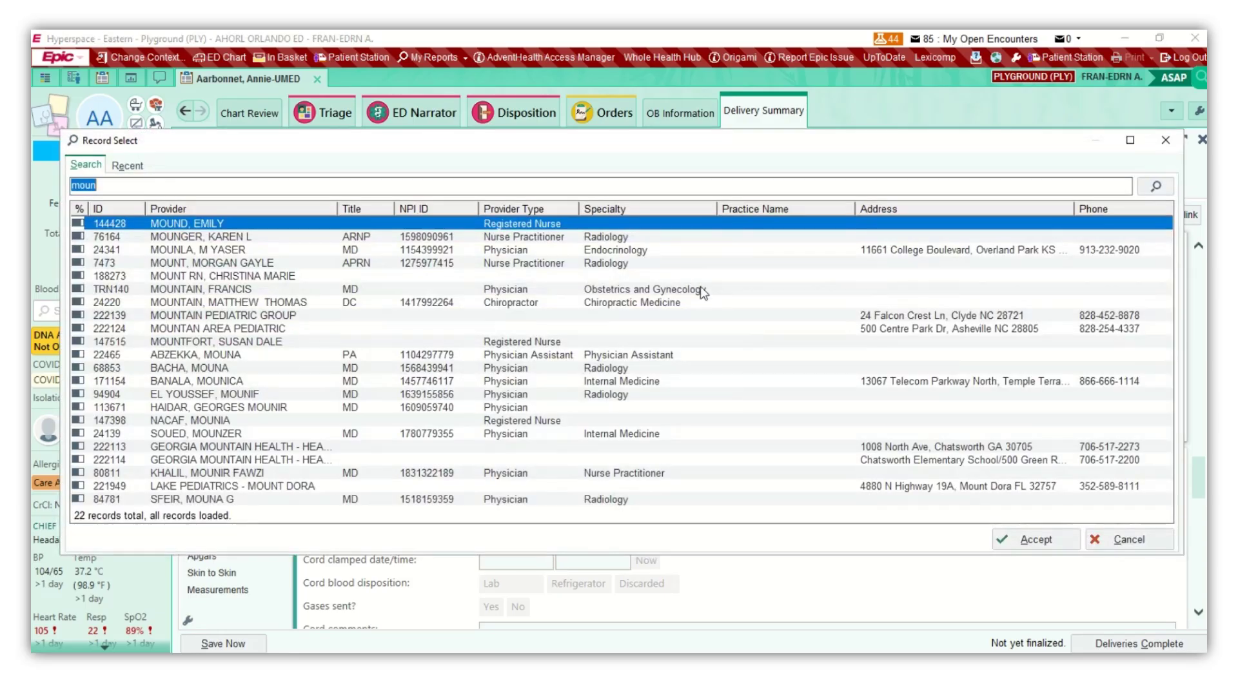
click(1146, 539)
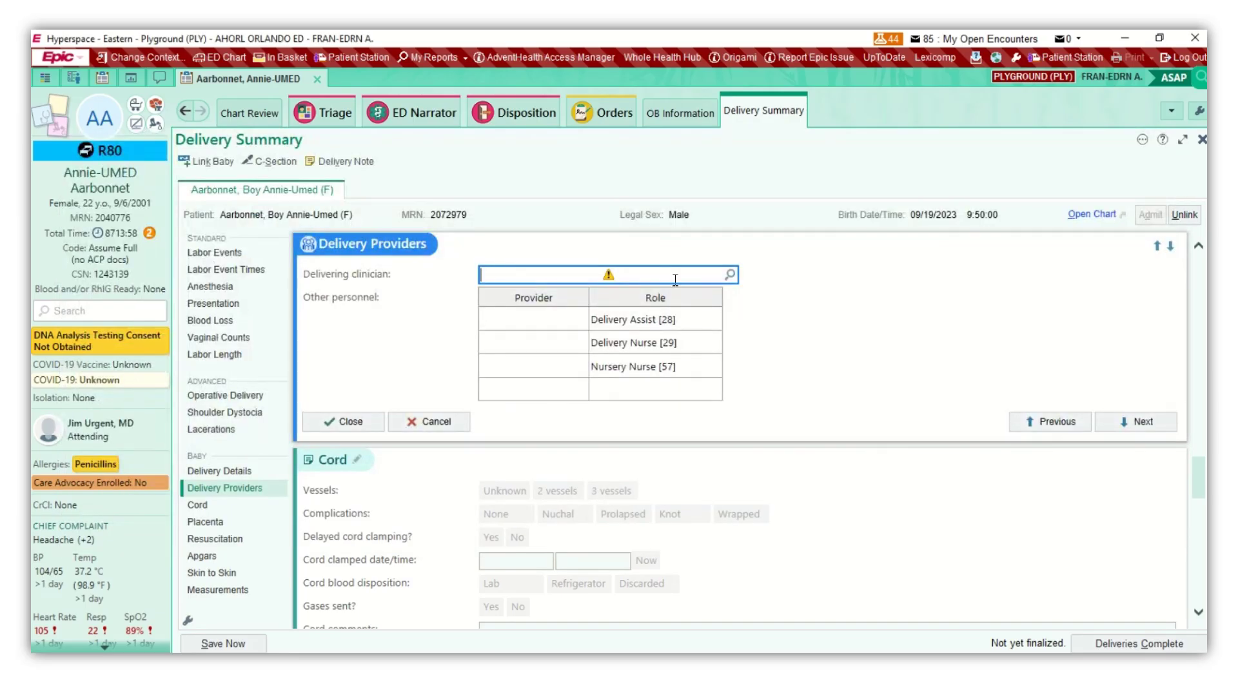
text(mou)
key(BackSpace)
key(BackSpace)
click(638, 313)
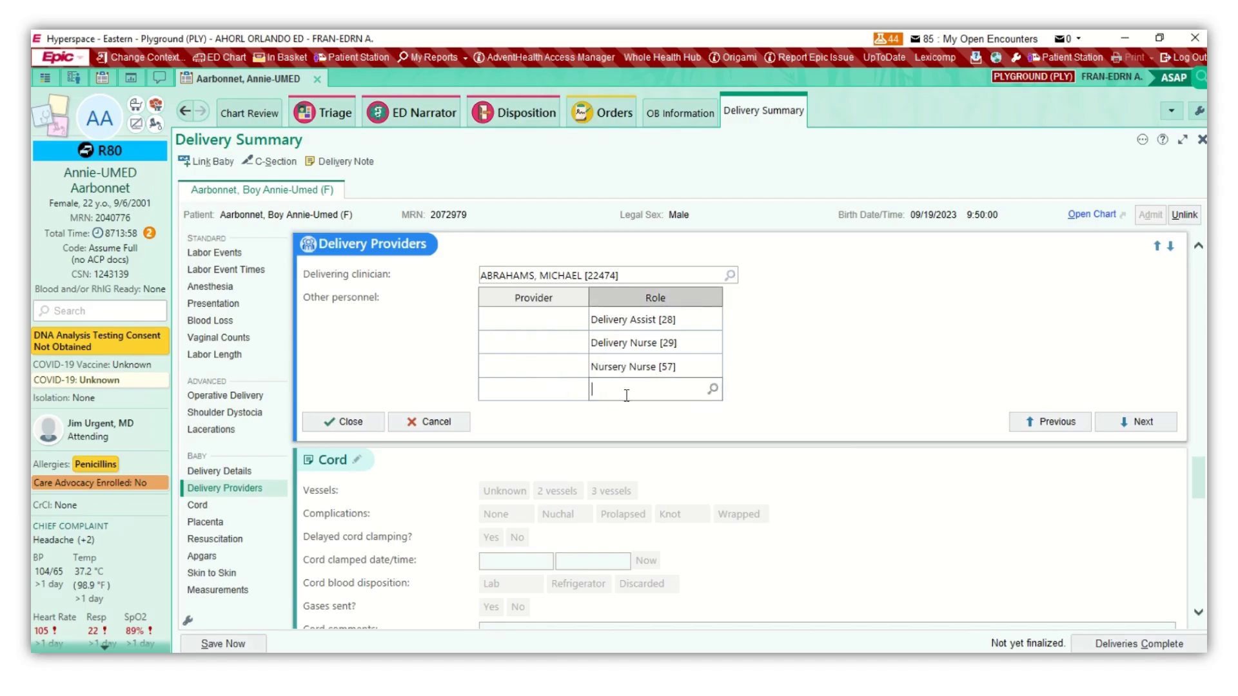
Add a Respiratory Therapist to the other delivery personnel.
click(713, 391)
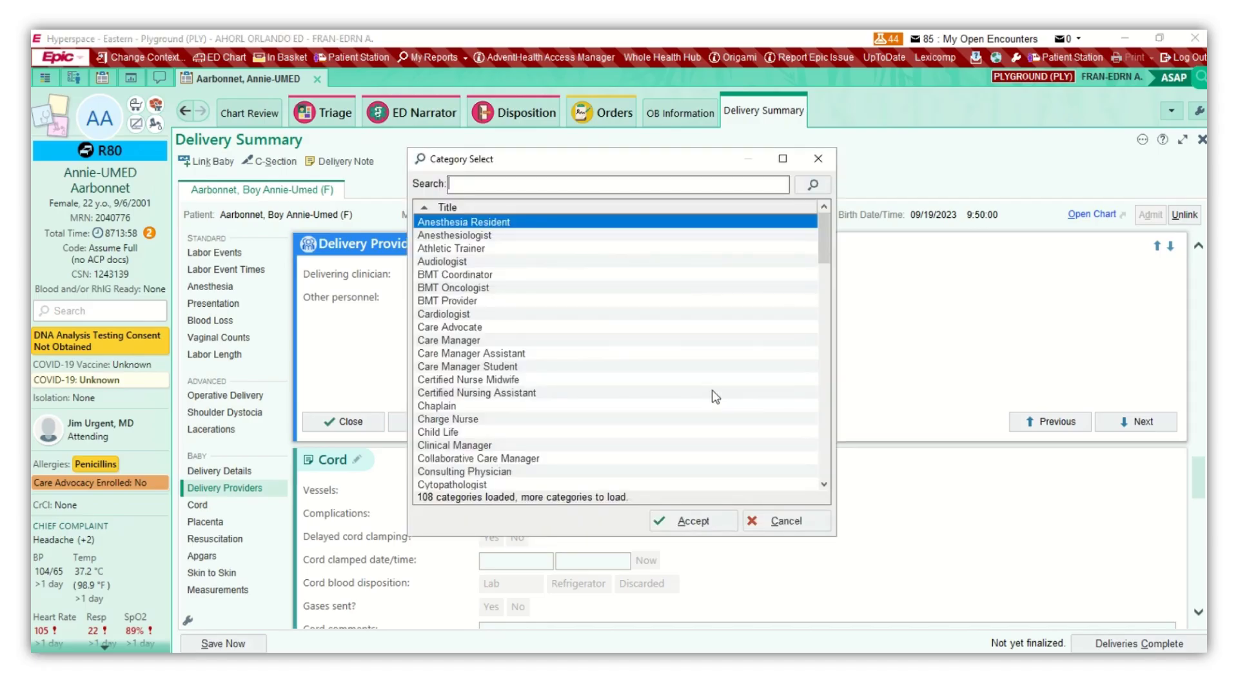
text(resp)
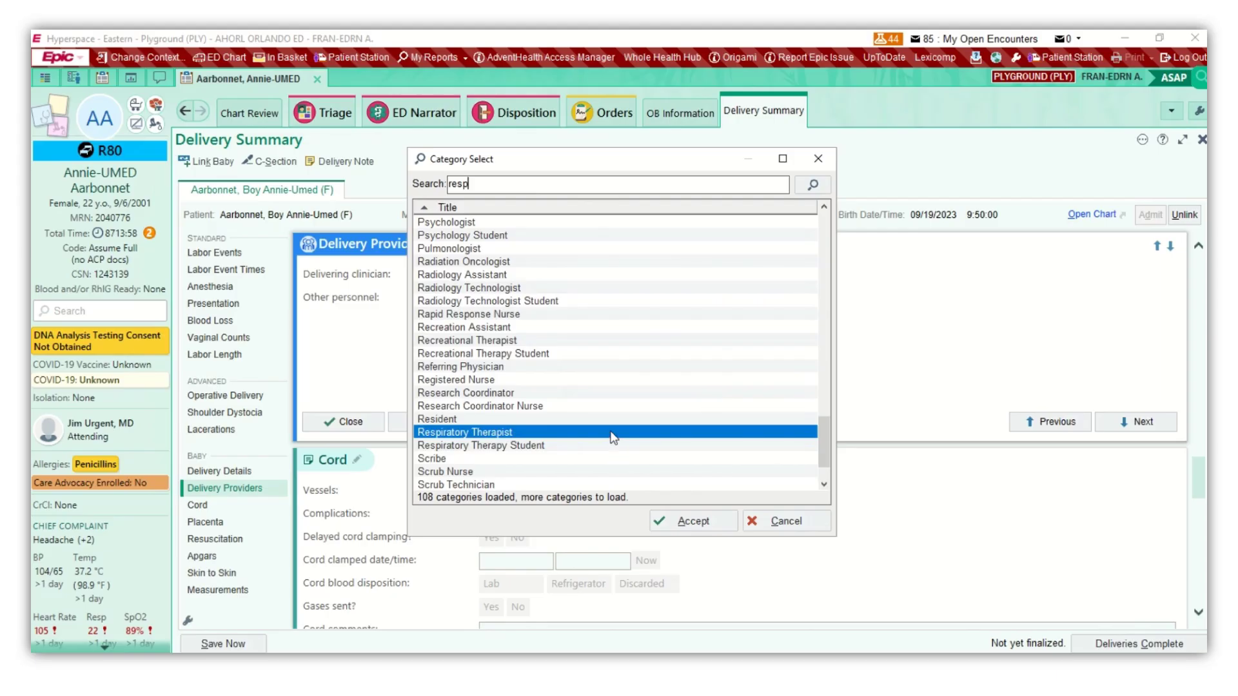
click(696, 515)
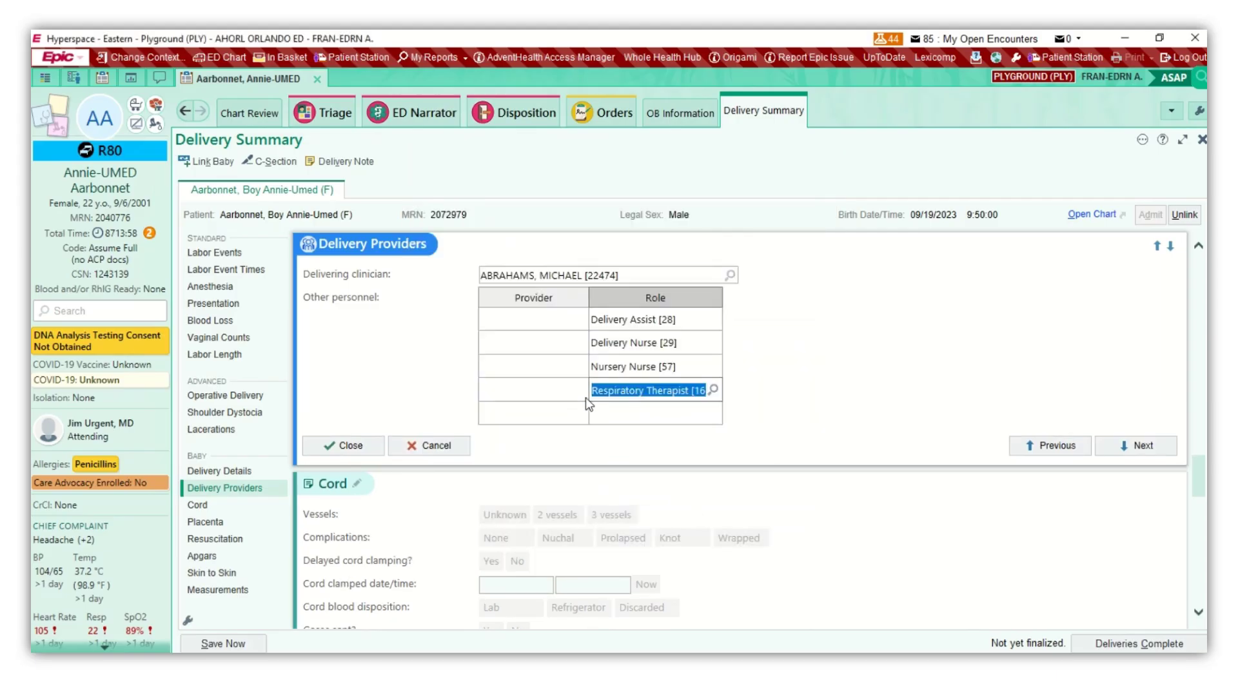
click(687, 413)
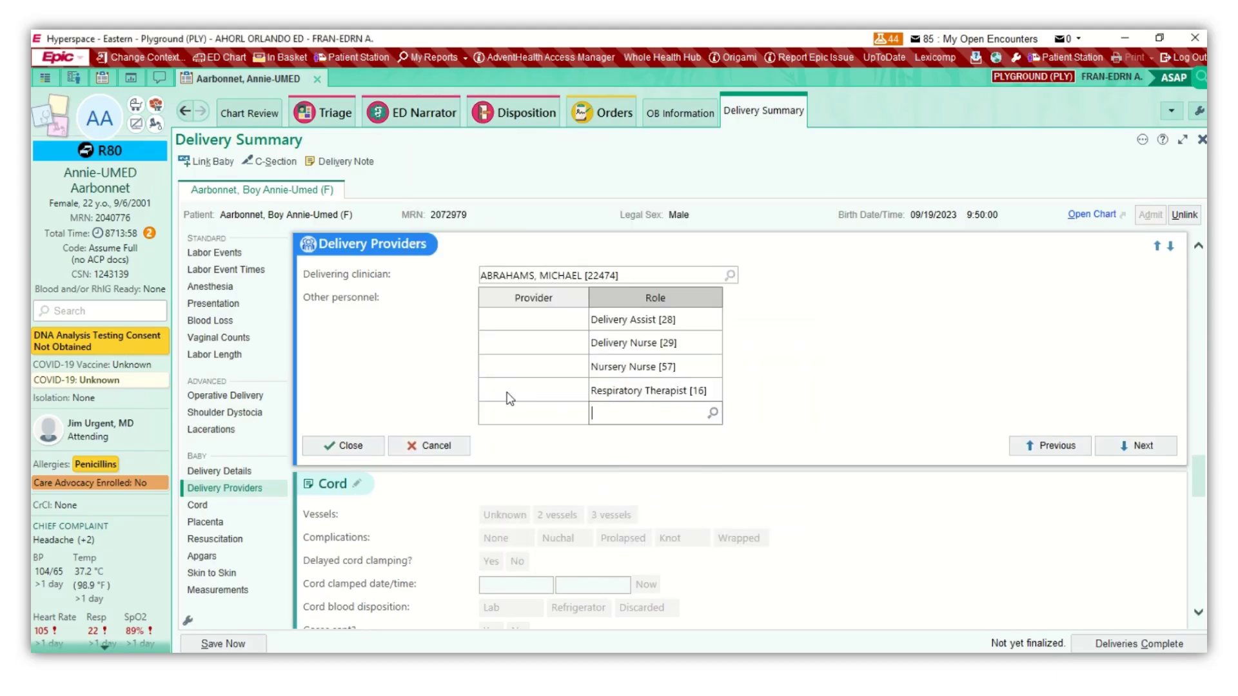
click(1142, 446)
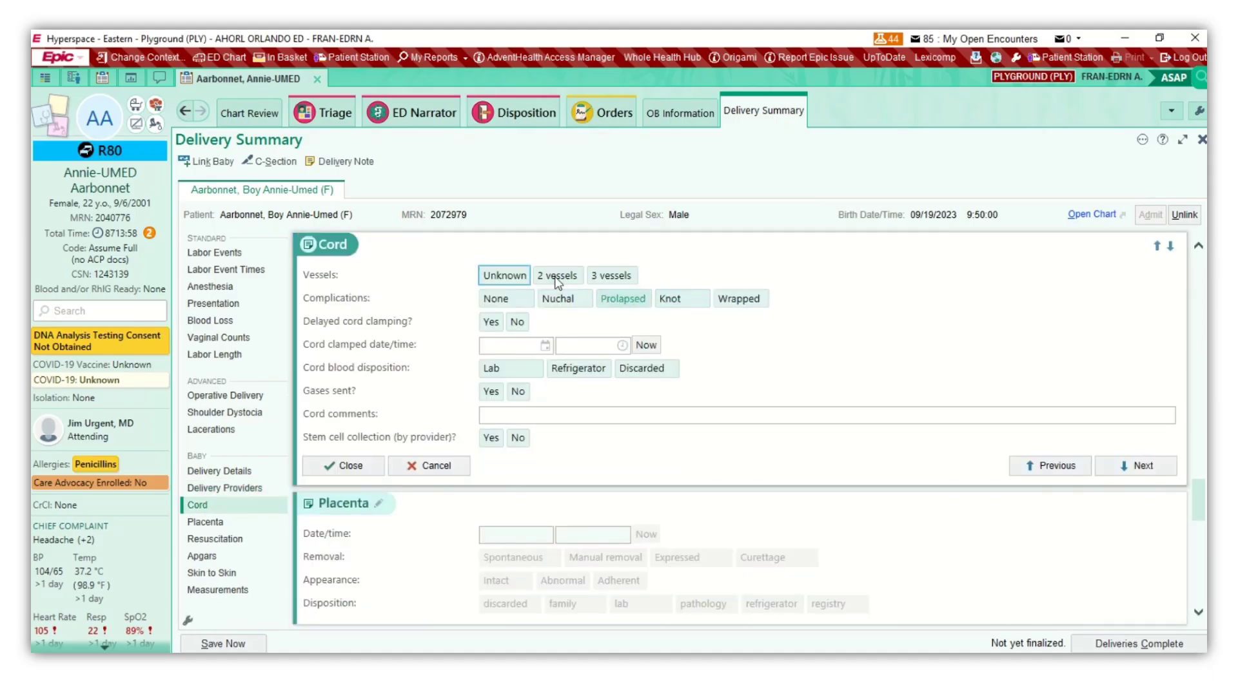
Record 3 cord vessels, no cord complications and no delayed clamping.
click(594, 279)
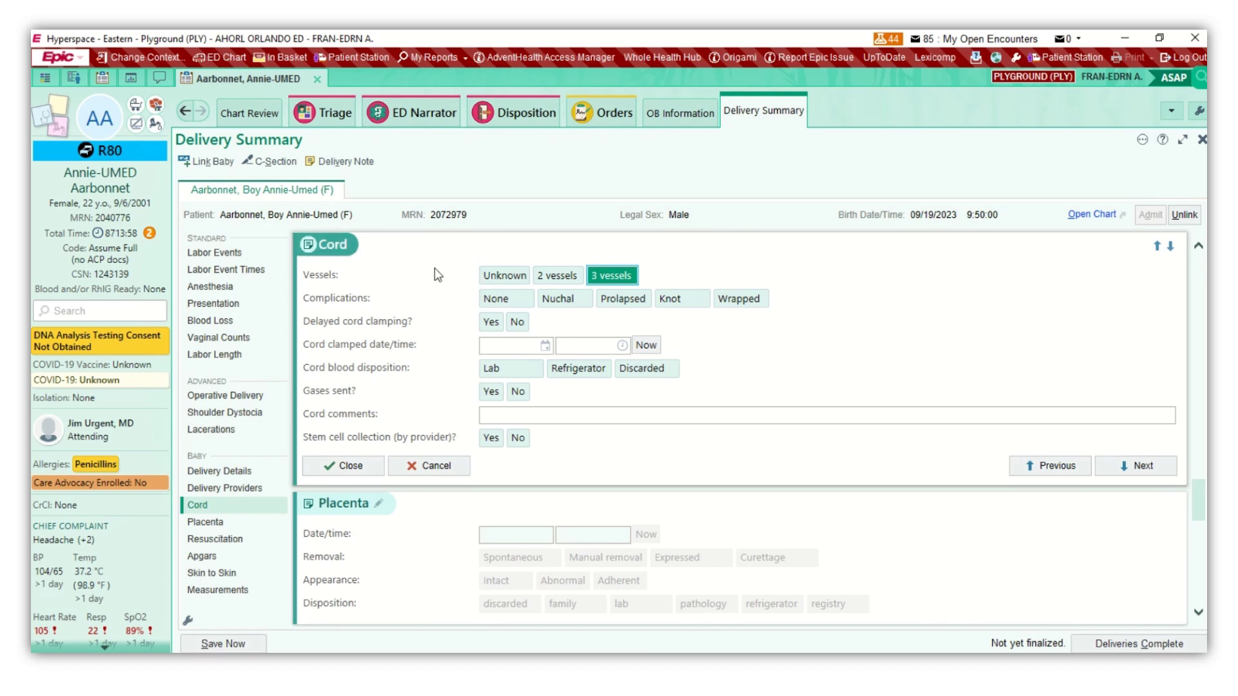
click(518, 298)
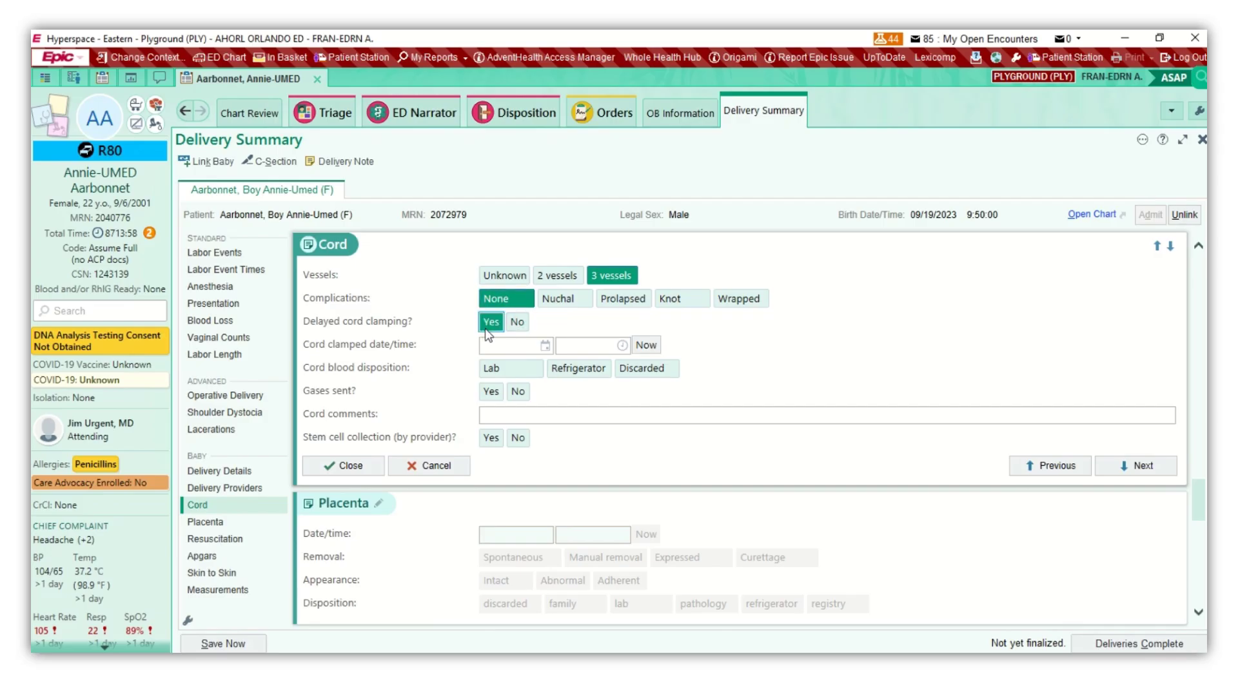
click(522, 324)
Record cord clamped 9/19/2023 at 0950, no cord gases, and cord blood discarded.
click(531, 348)
text(t)
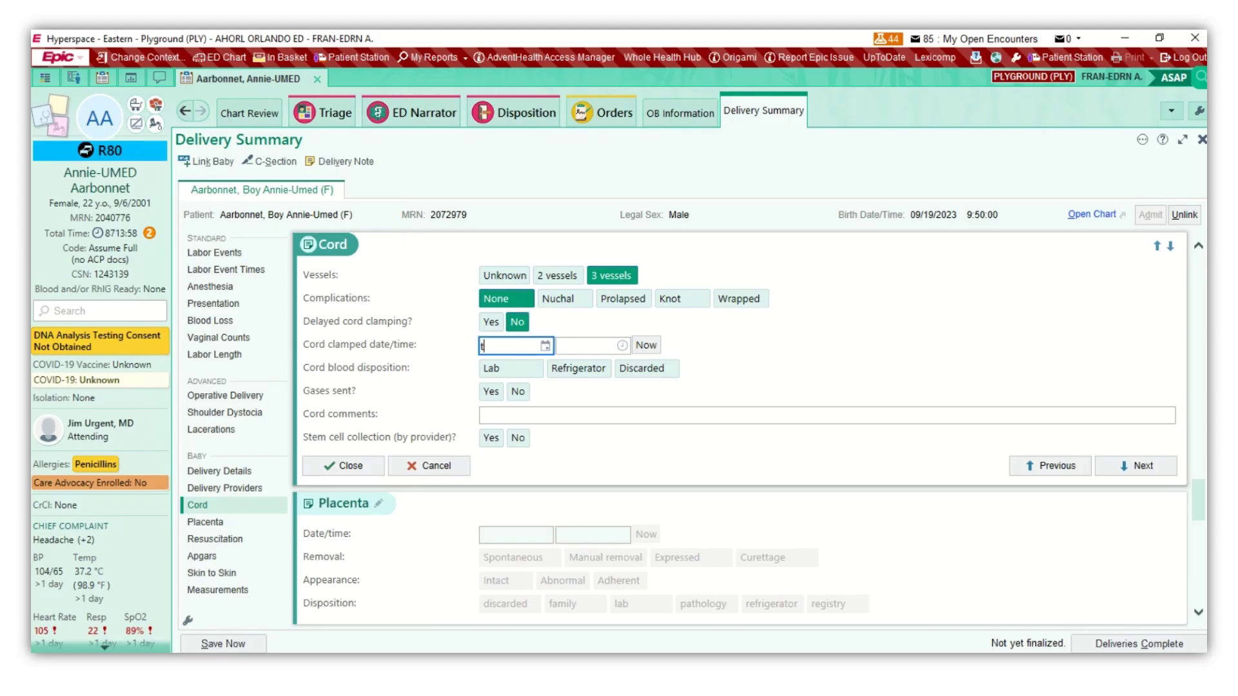
key(Tab)
text(0950)
key(Tab)
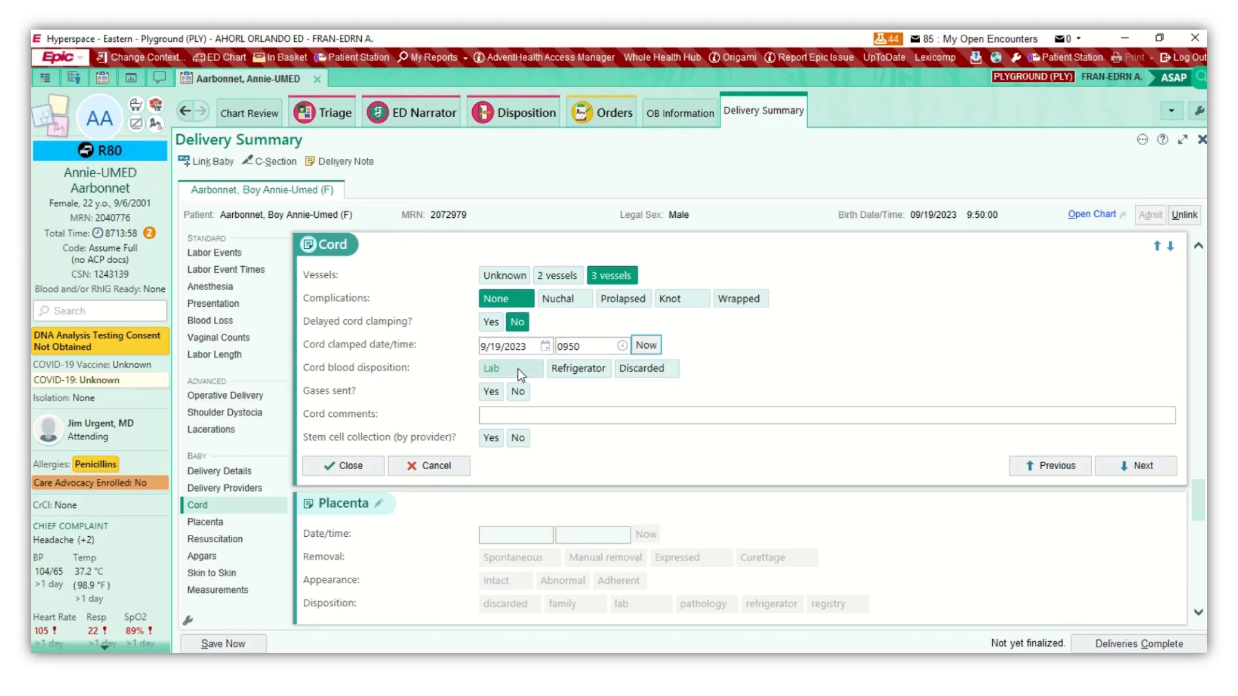
click(520, 393)
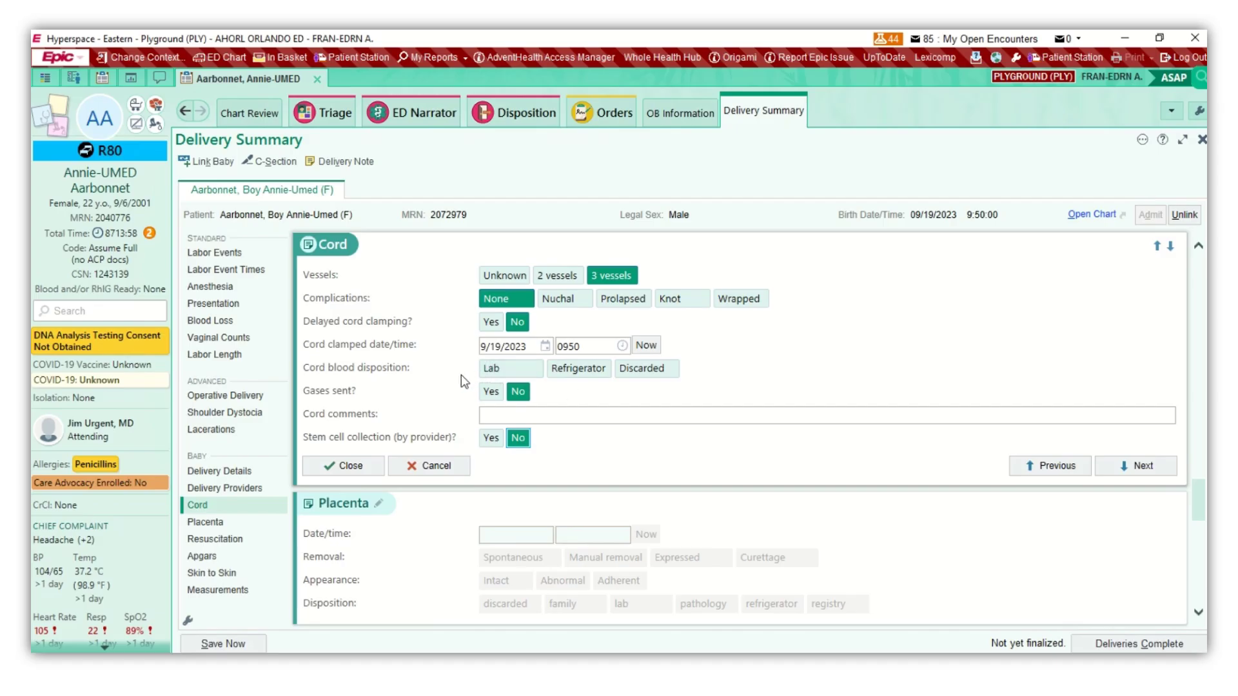
click(643, 371)
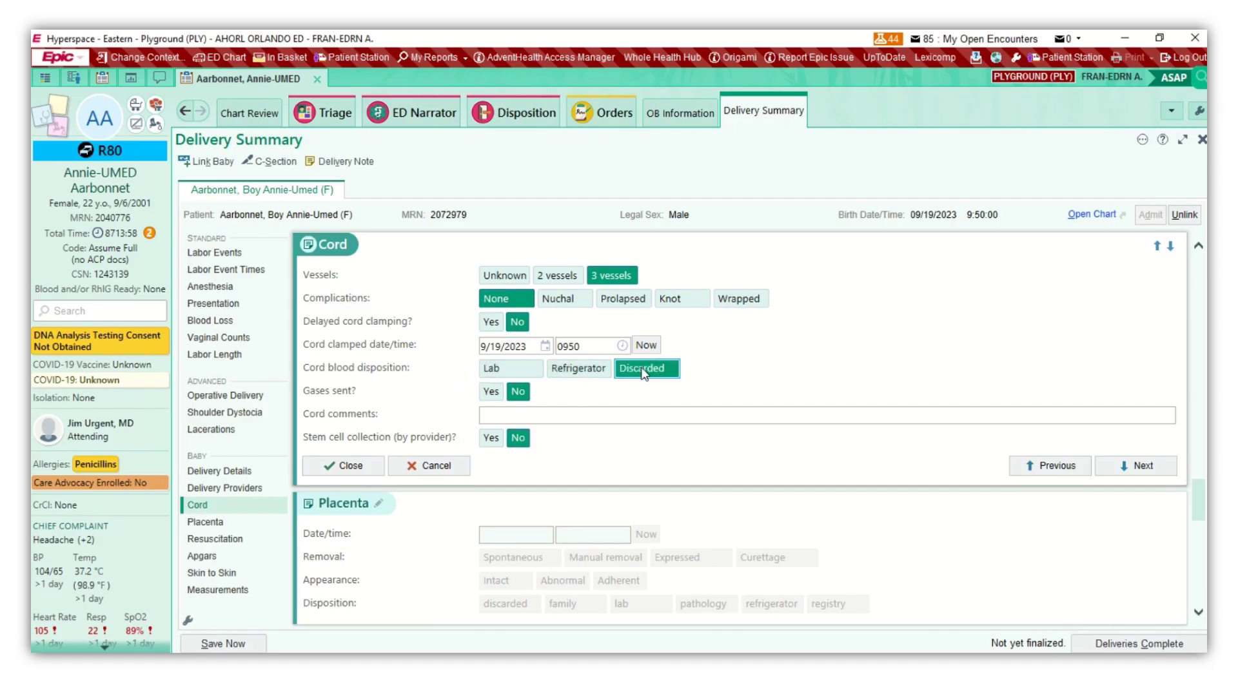
Record the placenta delivery time as today, 9/19/2023, at 0952.
click(1164, 467)
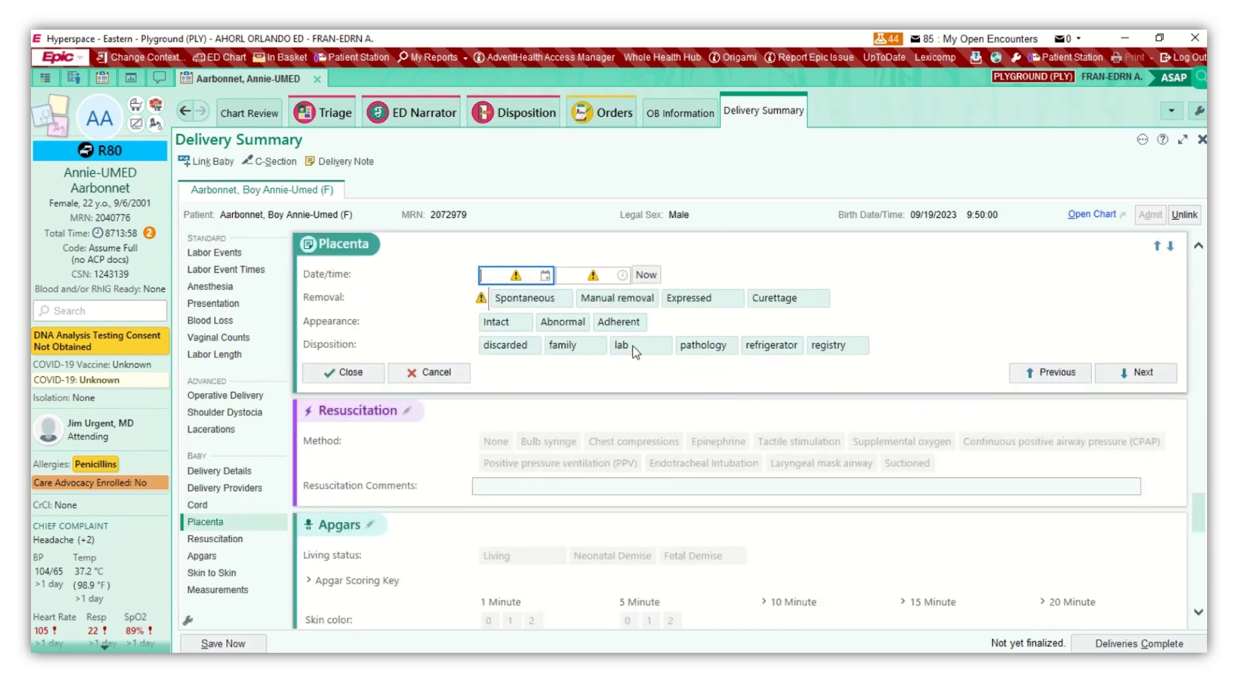
text(t)
key(Tab)
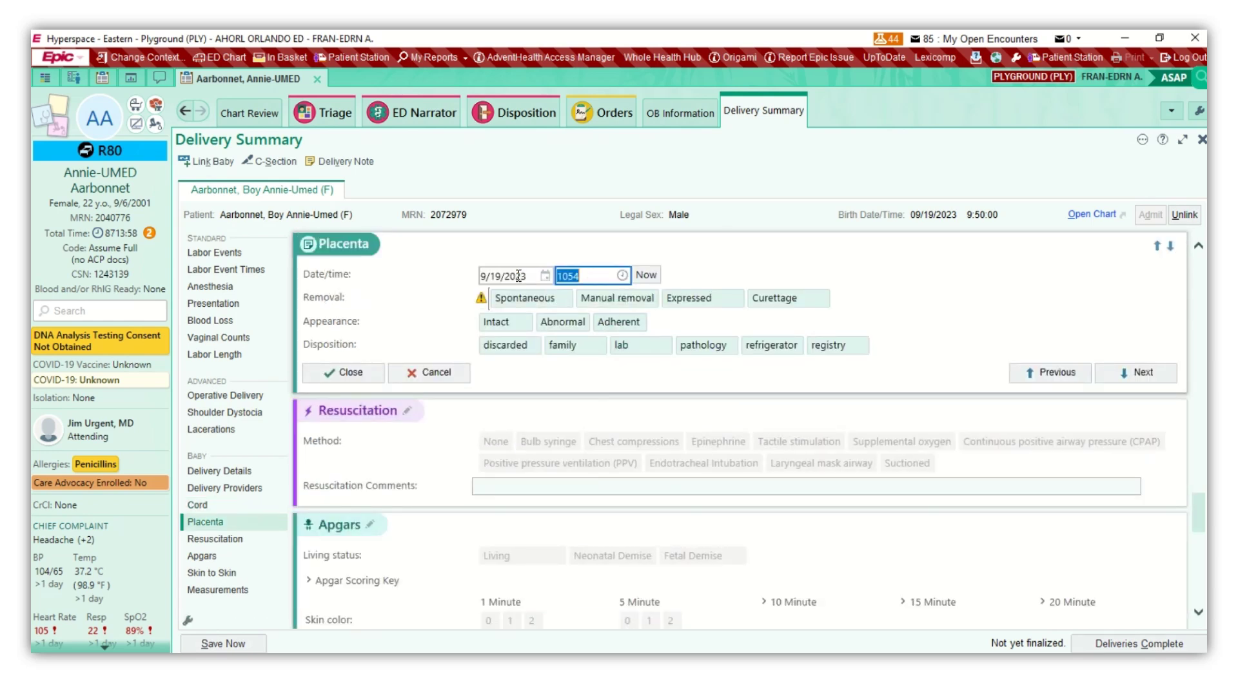
text(0952)
key(Tab)
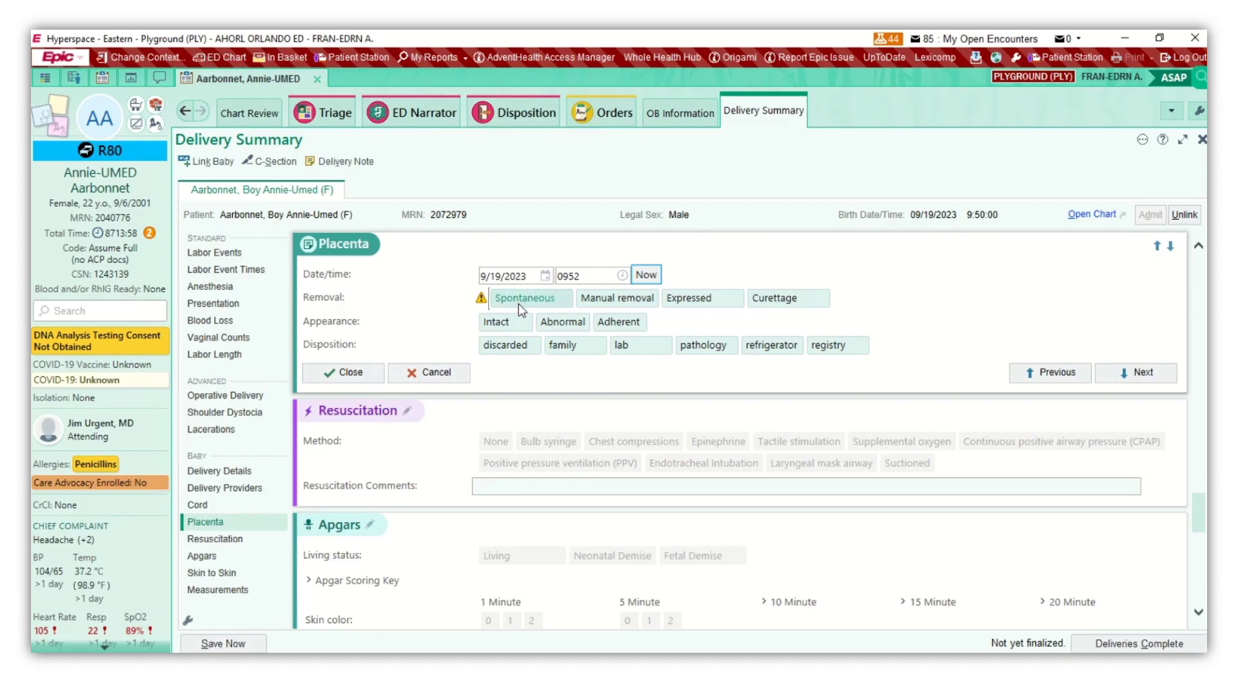
Mark the placenta as spontaneously removed, intact, with disposition to family.
click(519, 304)
click(512, 318)
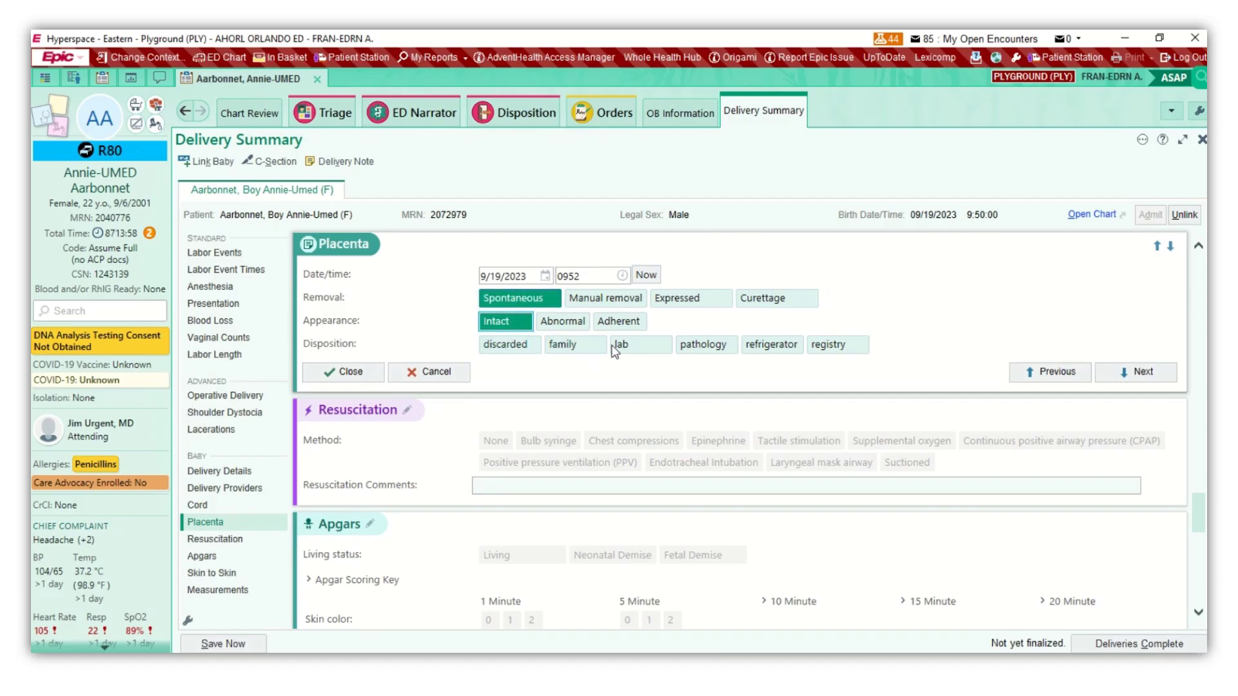
click(592, 349)
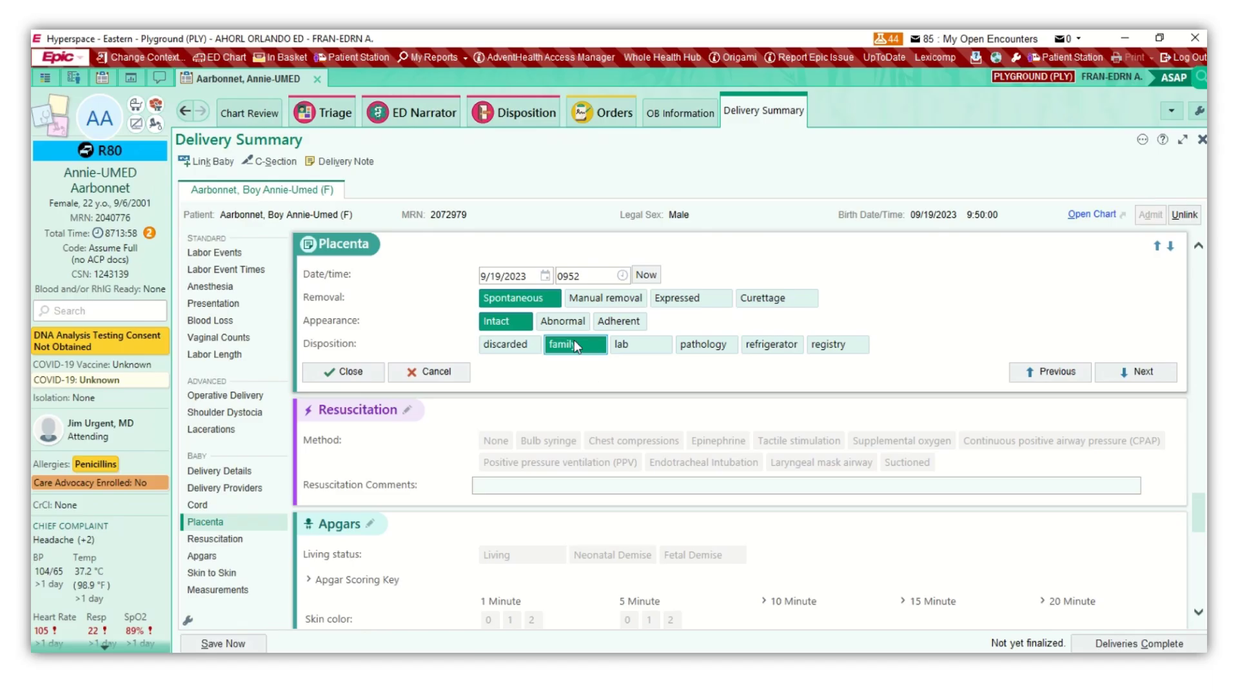
click(1126, 374)
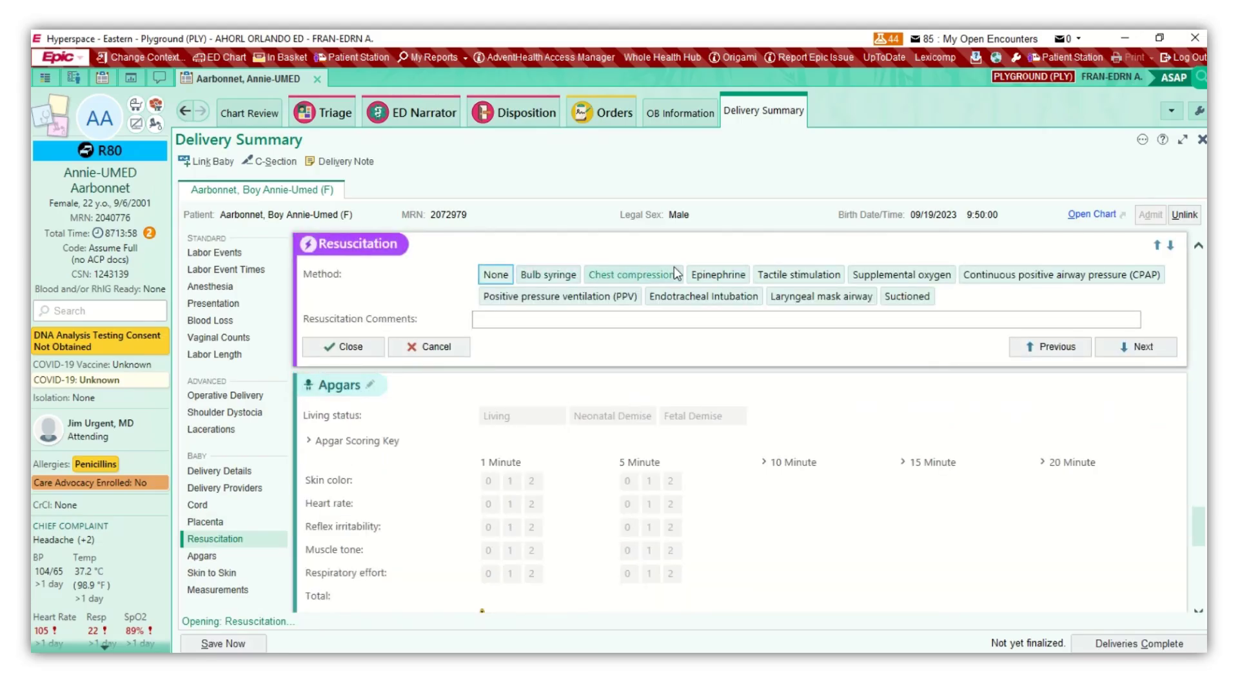
Record tactile stimulation and bulb syringe as the resuscitation methods.
click(830, 279)
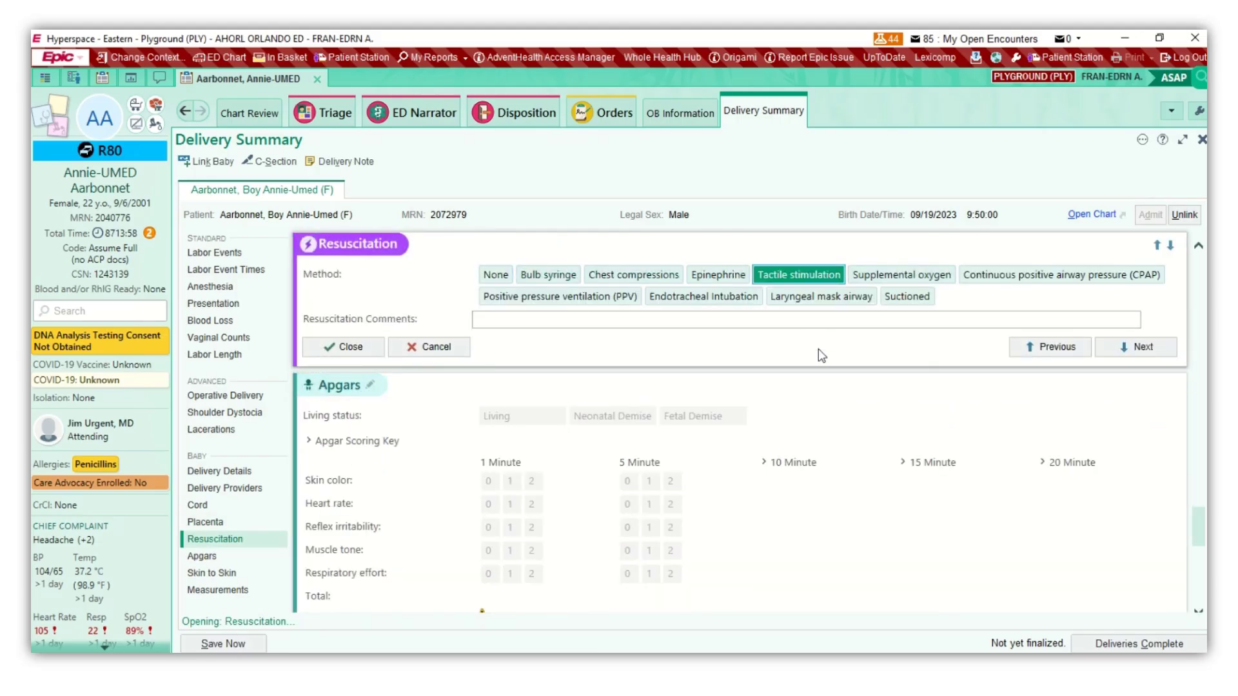
click(549, 277)
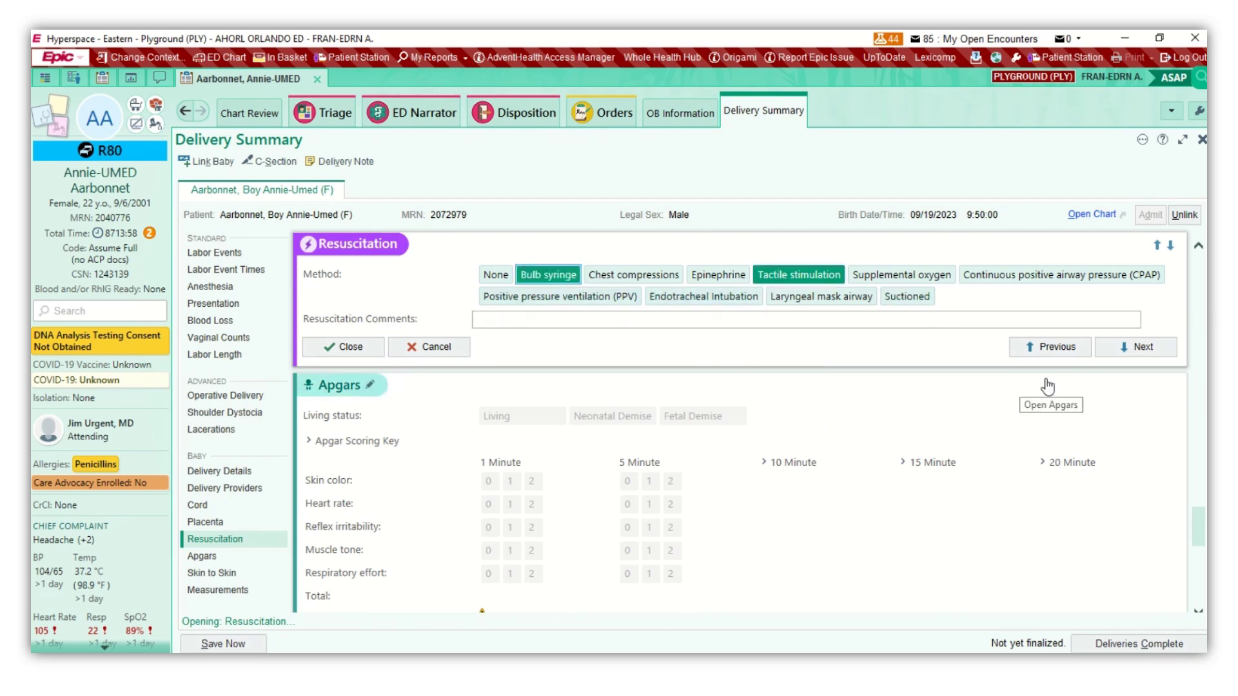
click(1133, 348)
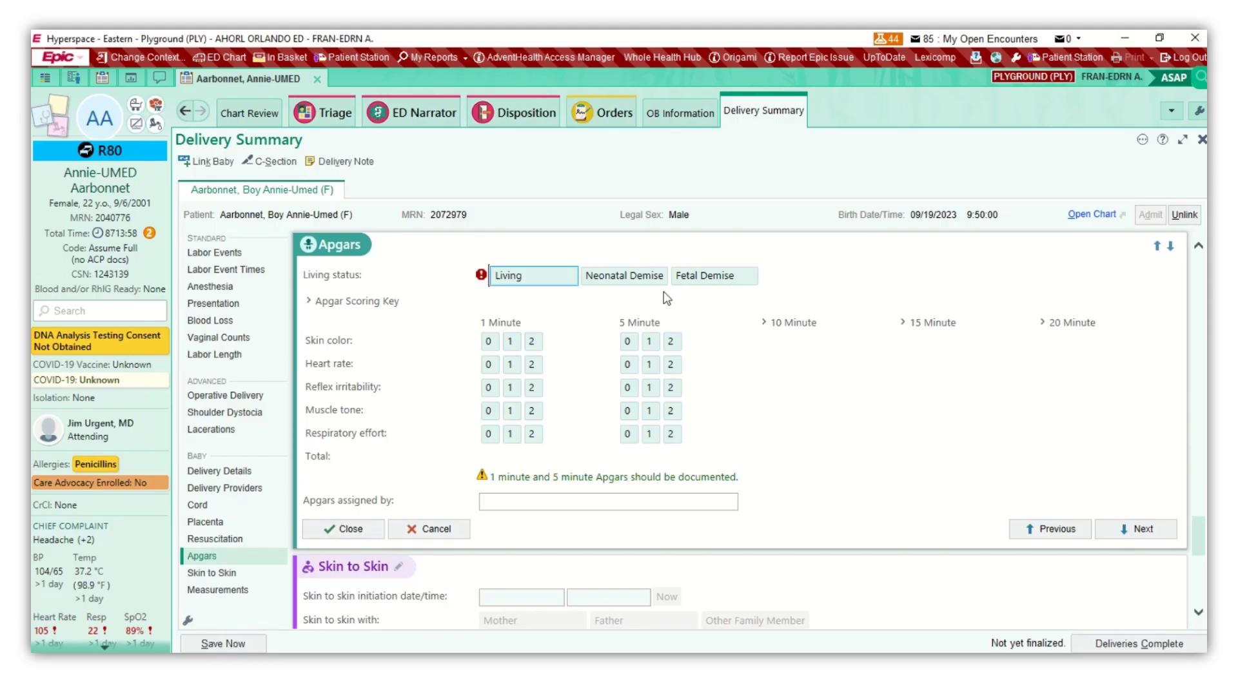
Set the newborn's status to Living after trying Fetal Demise and Neonatal Demise.
click(551, 285)
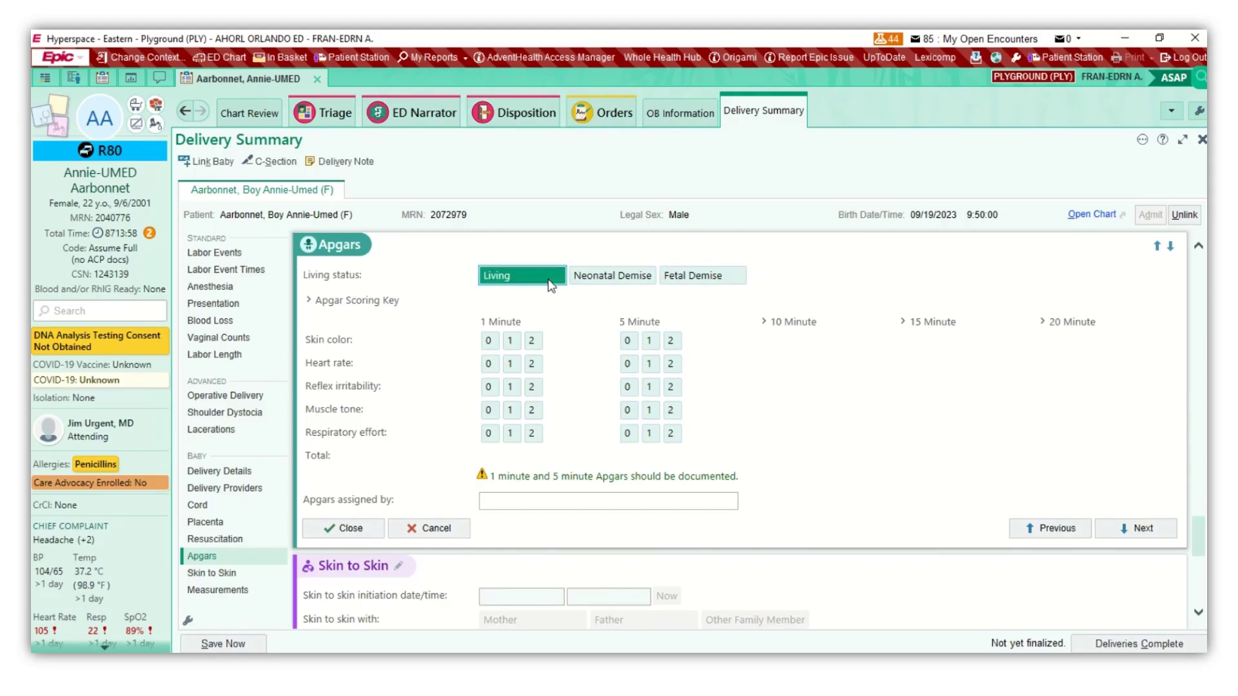
click(710, 289)
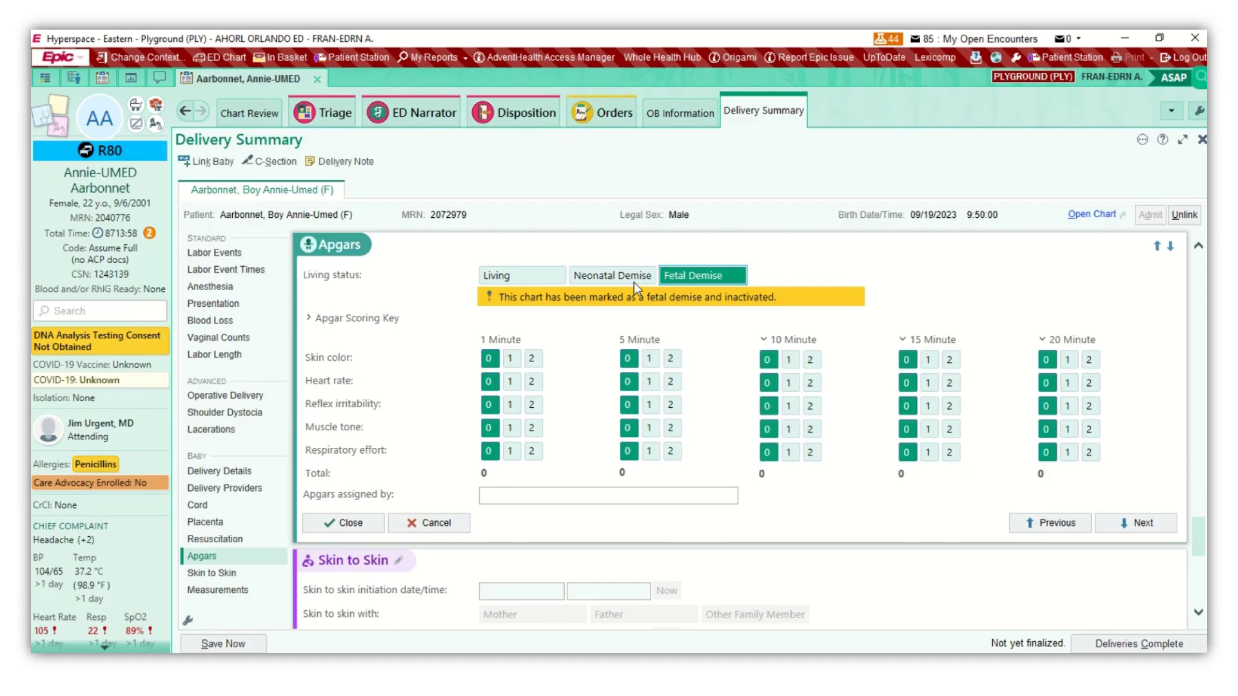
click(595, 275)
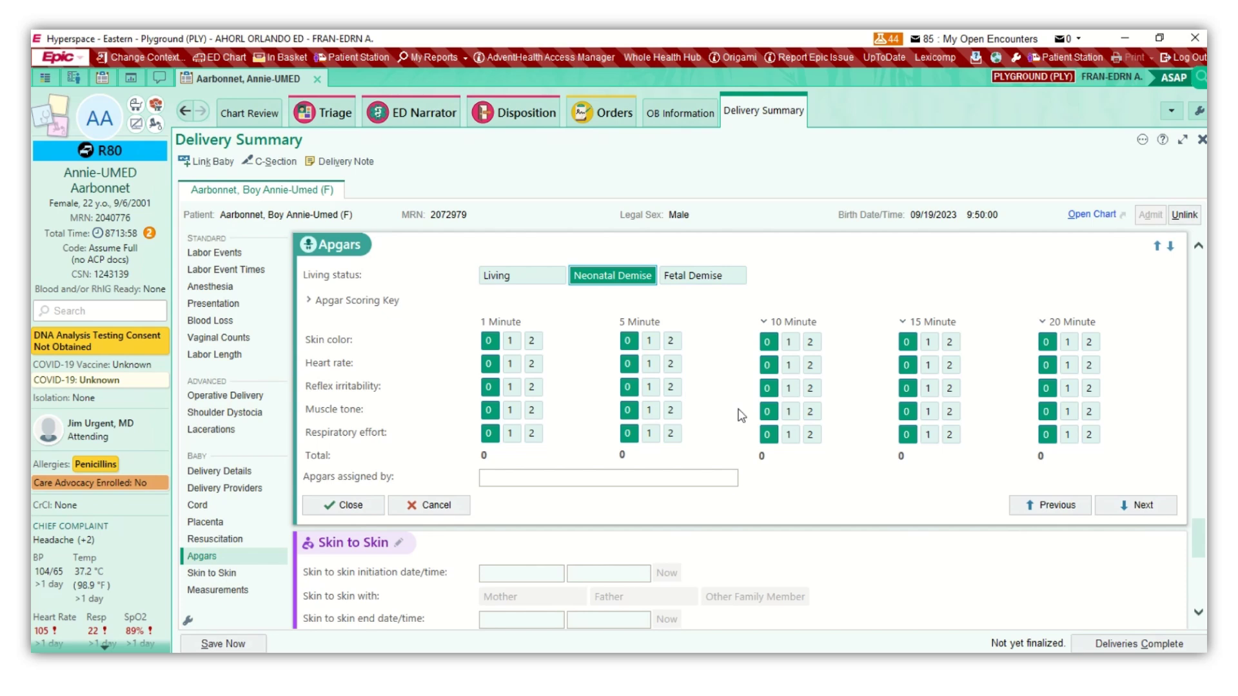
click(515, 277)
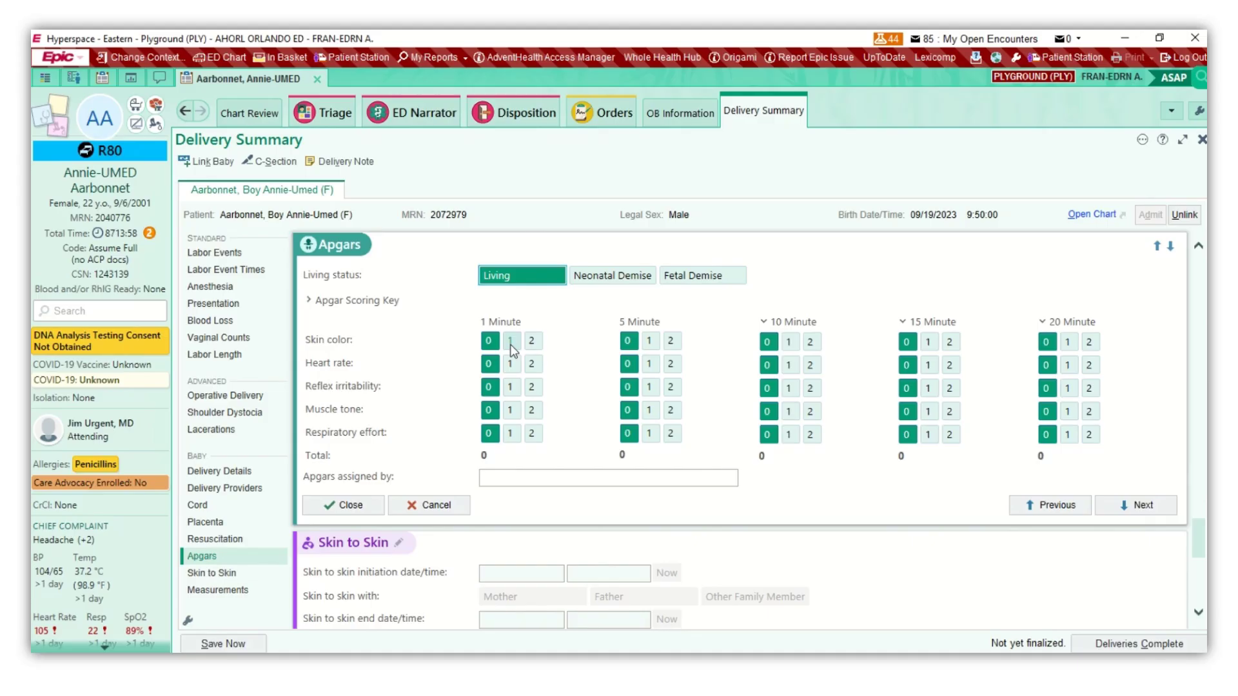
Score 1-minute heart rate, reflex irritability, muscle tone and respiratory effort as 2 each.
click(532, 363)
click(531, 387)
click(531, 410)
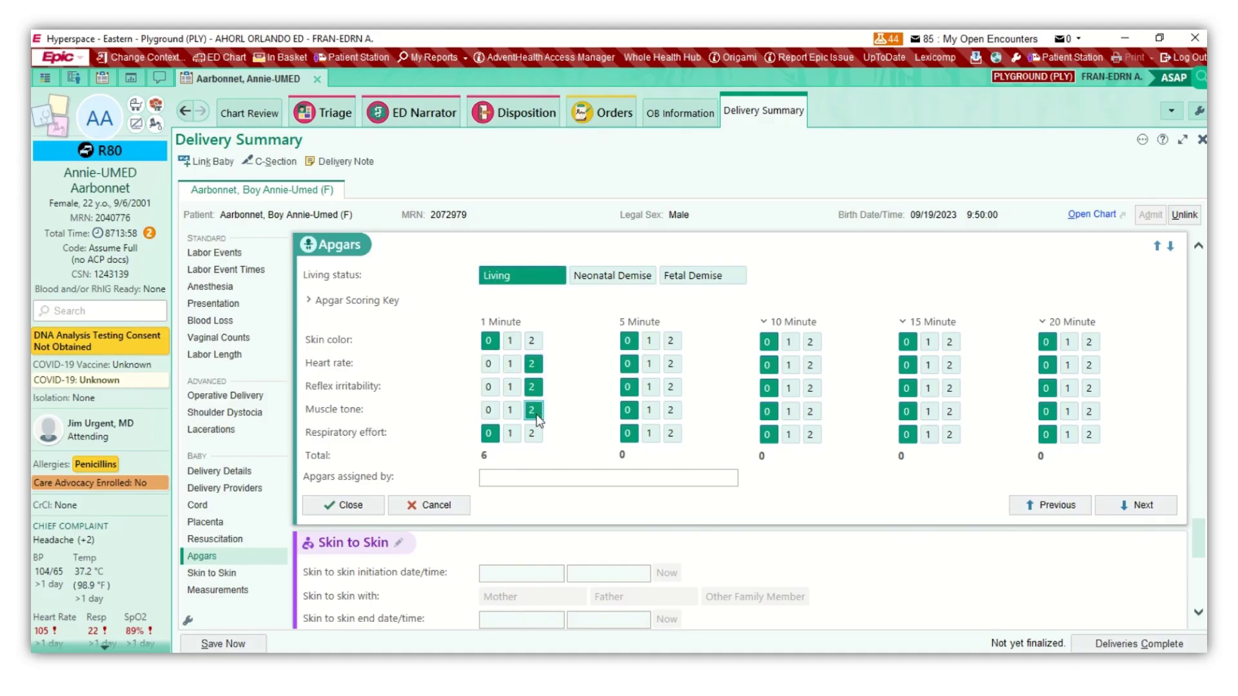
click(531, 433)
Score 5-minute skin color 1, and heart rate, reflex, tone and respiration 2 each.
click(649, 341)
click(670, 364)
click(670, 386)
click(672, 411)
click(671, 433)
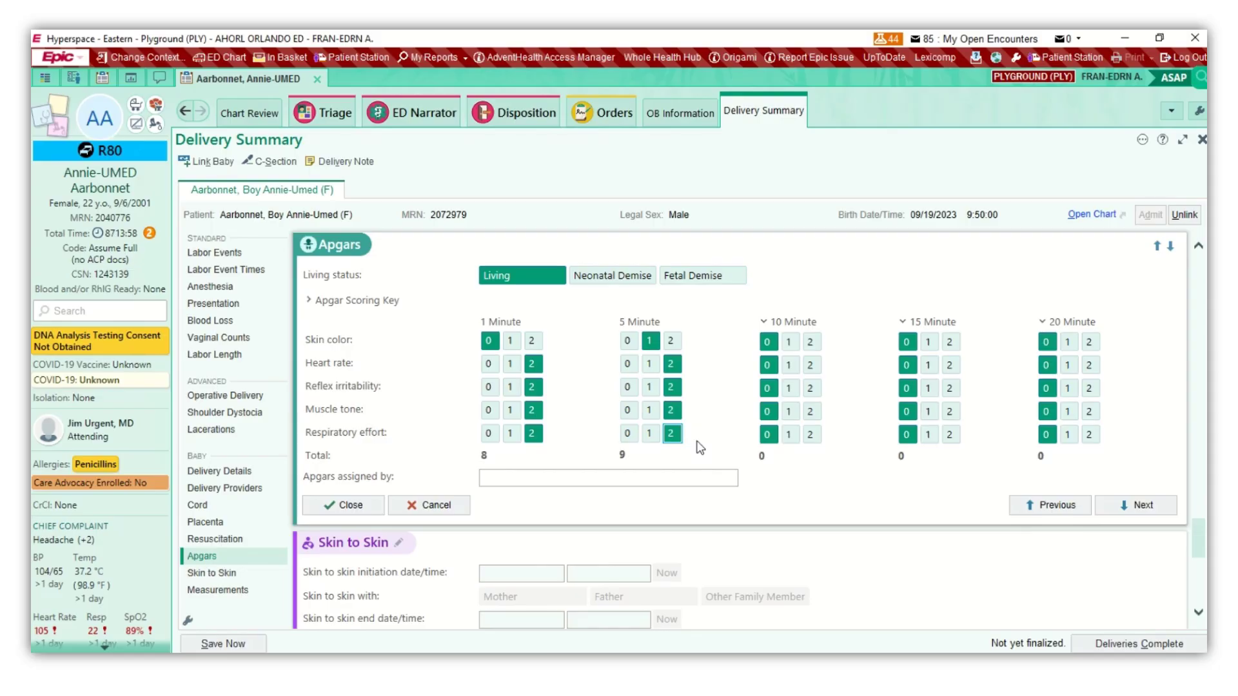
click(1125, 507)
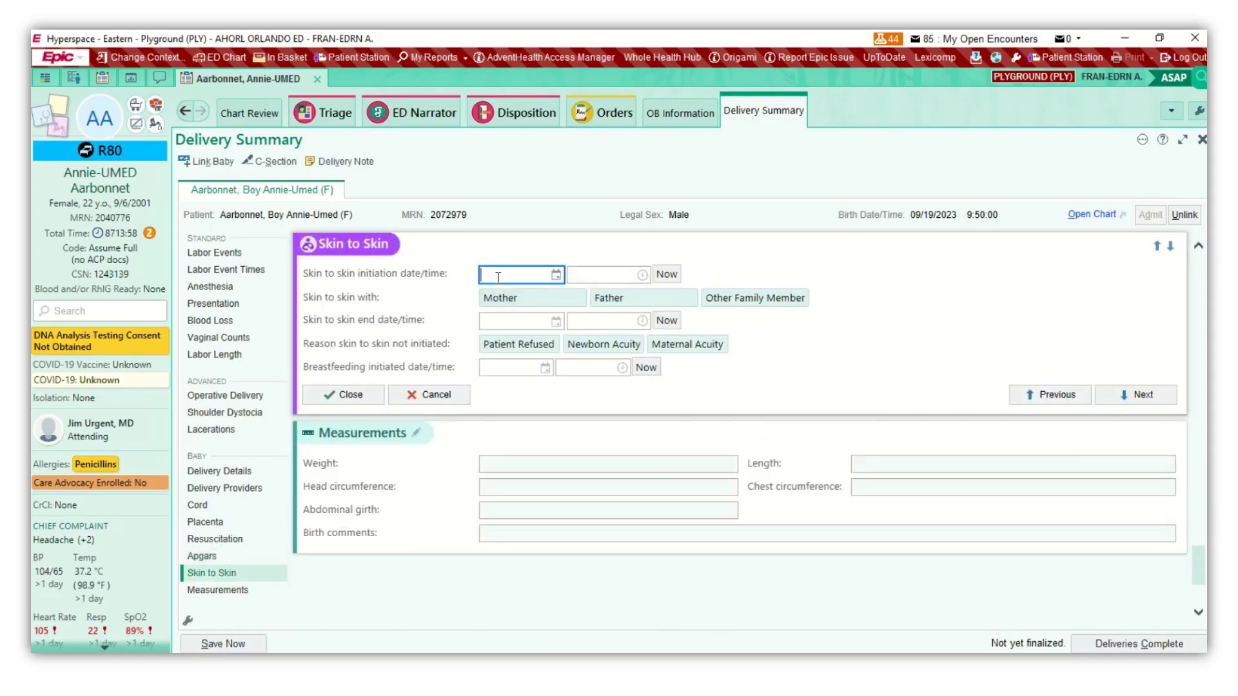
Record skin-to-skin with the Mother starting today, 9/19/2023, at 0950.
text(t)
key(Tab)
text(0950)
key(Tab)
click(515, 301)
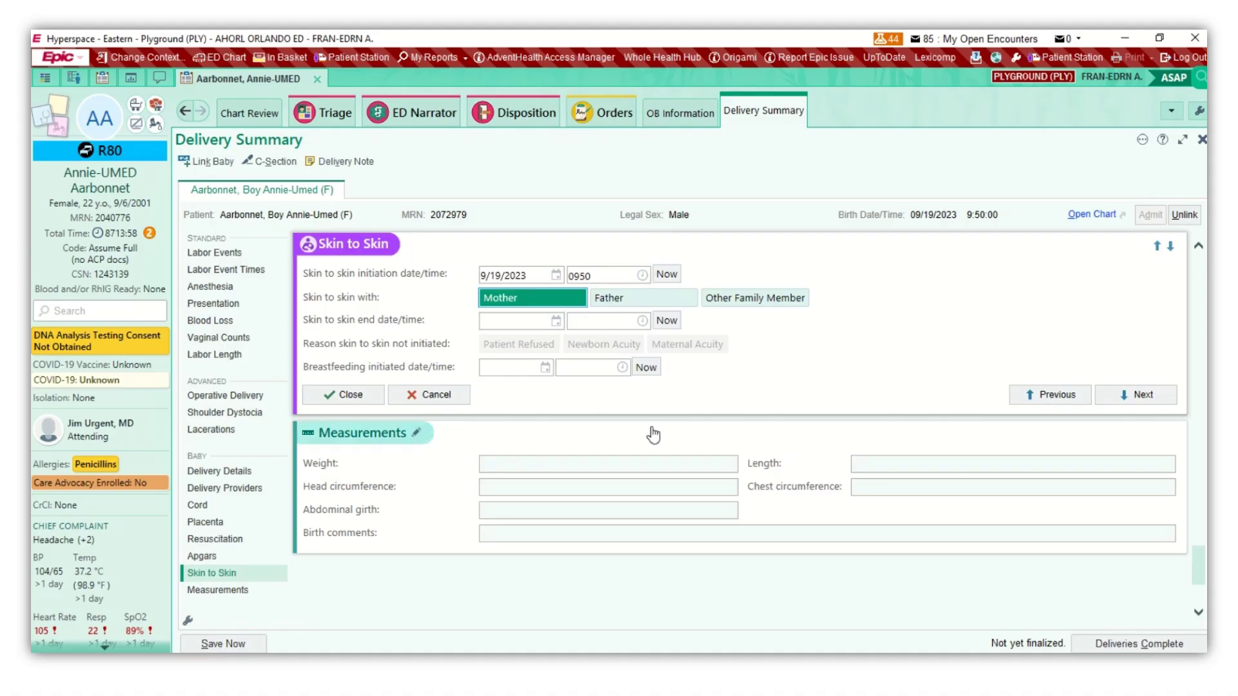
Record breastfeeding initiated today, 9/19/2023, at 0955.
click(509, 367)
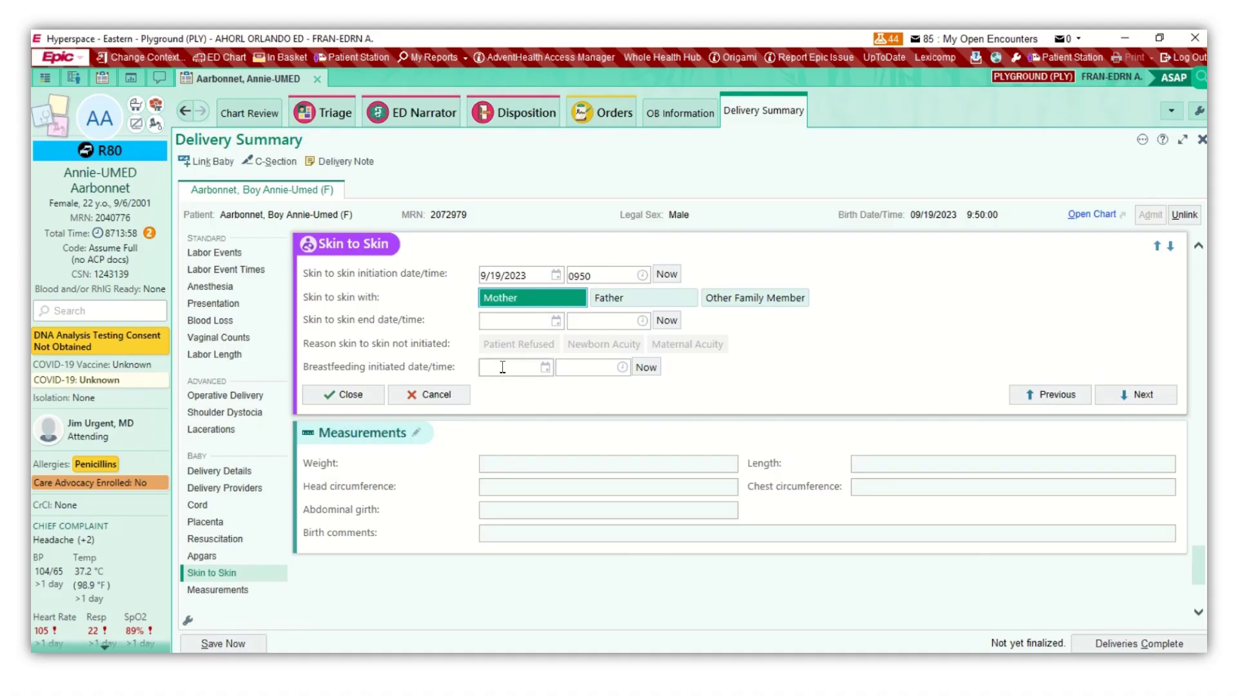
text(t)
key(Tab)
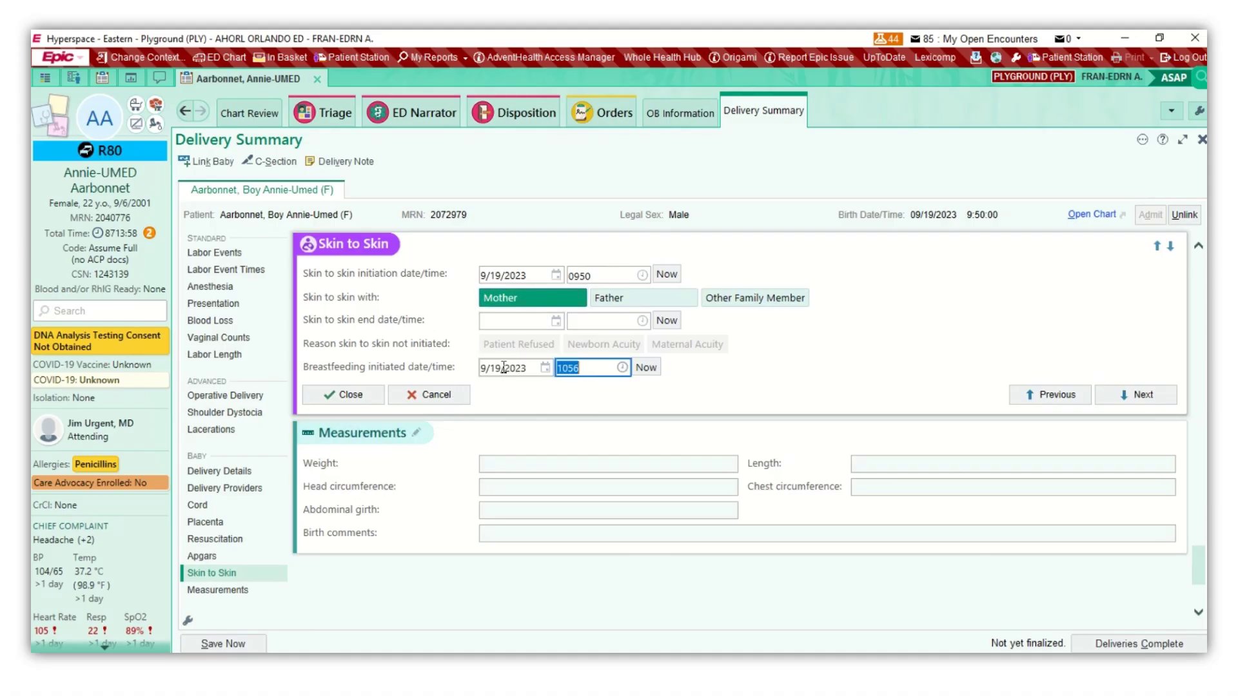
text(0955)
key(Tab)
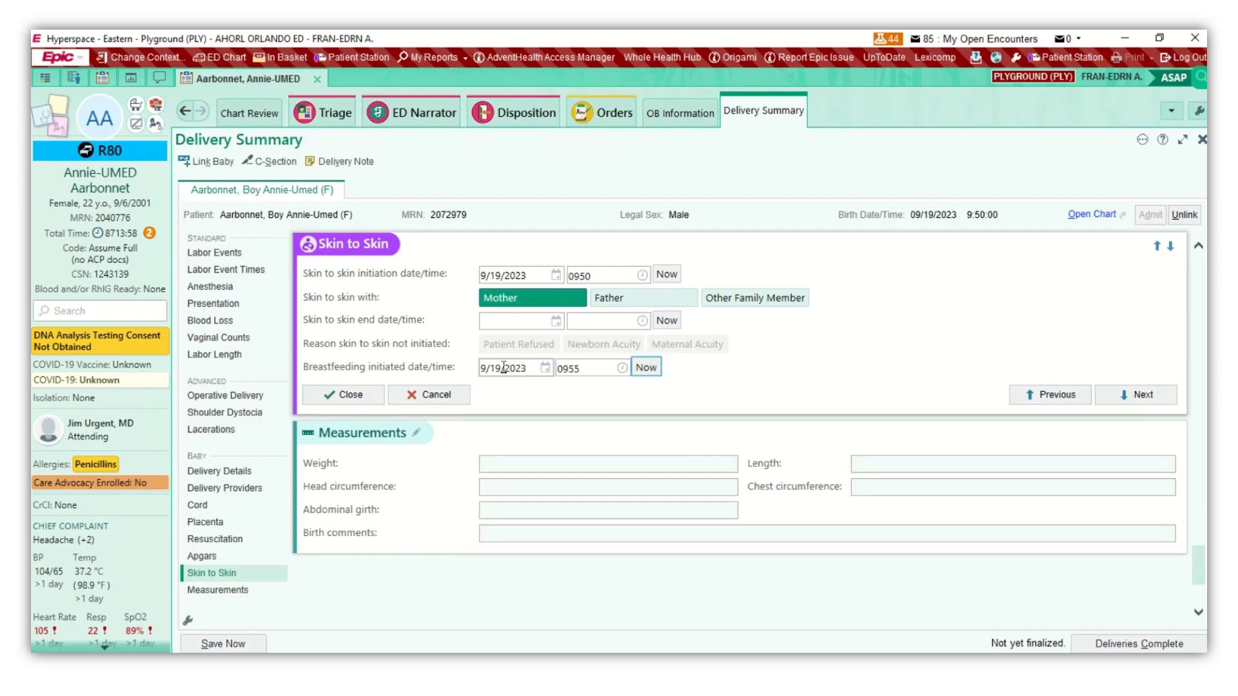
click(1135, 395)
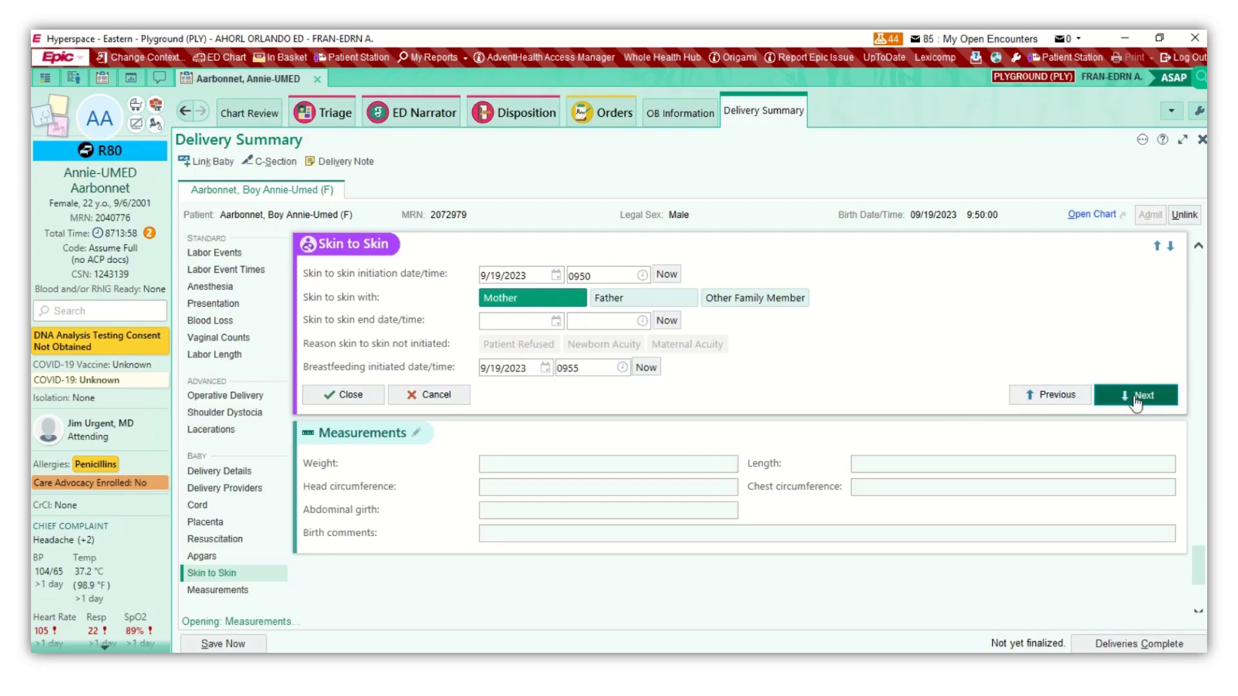